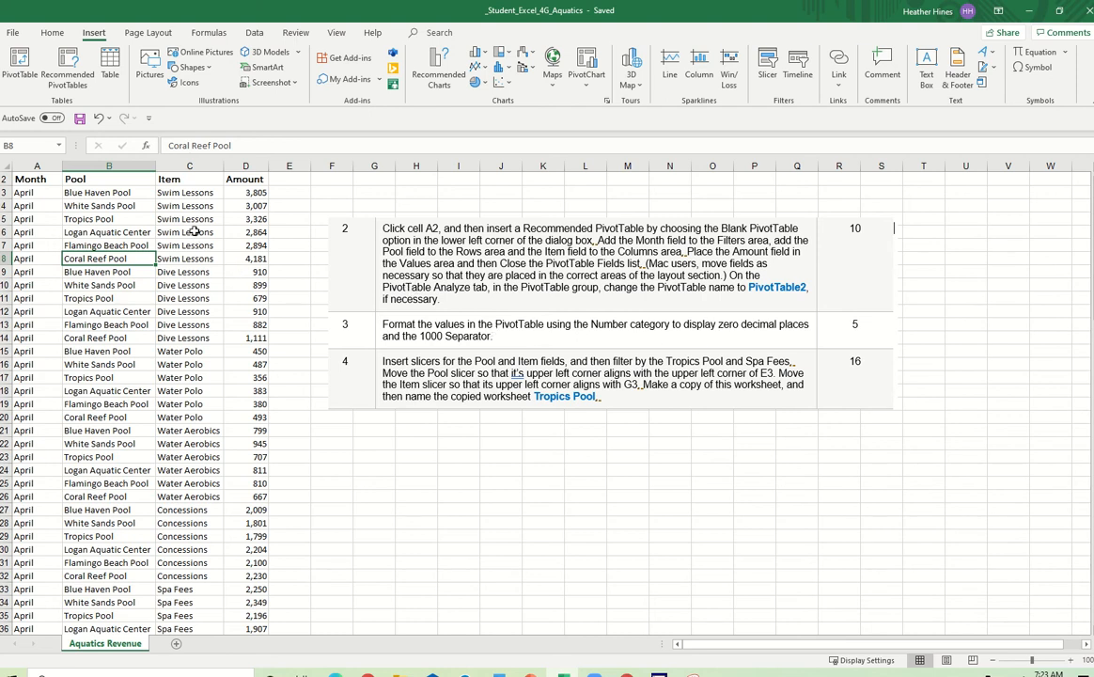
Insert a blank PivotTable on a new worksheet from the Aquatics Revenue data range A2:D110
left_click(181, 232)
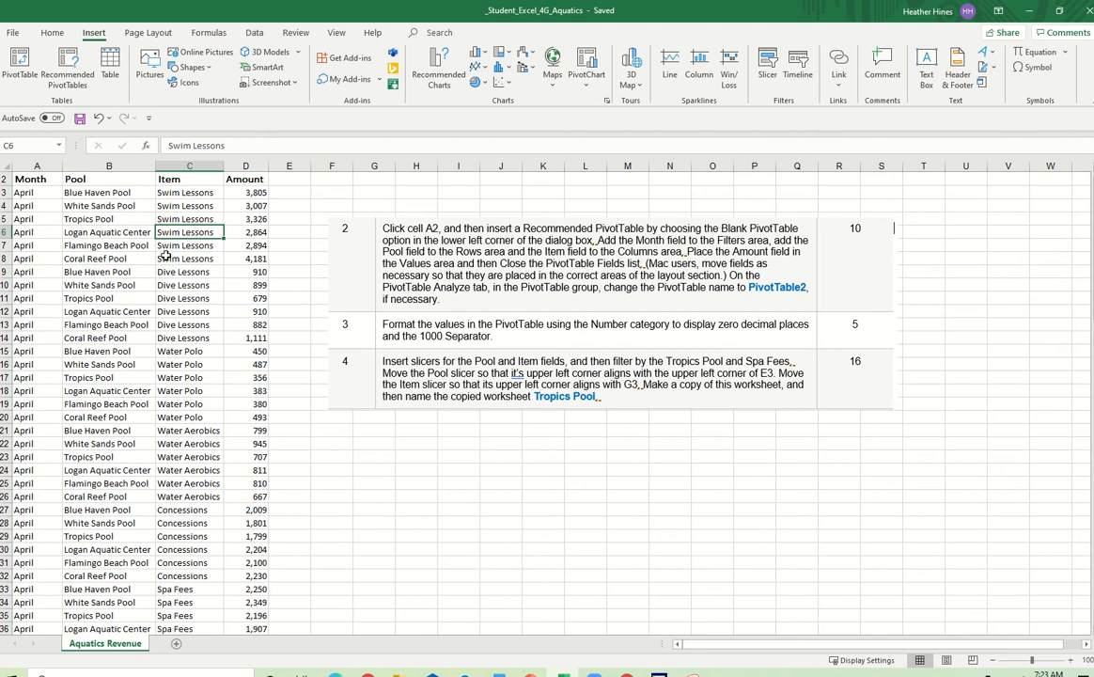
left_click(123, 285)
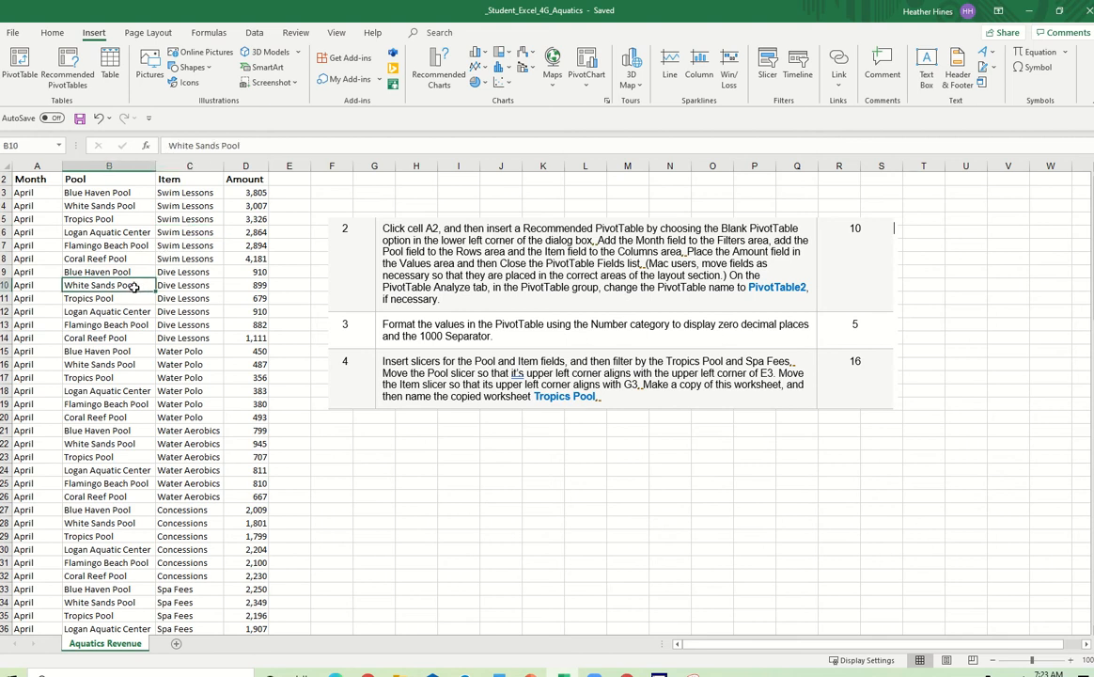
left_click(34, 179)
left_click(131, 272)
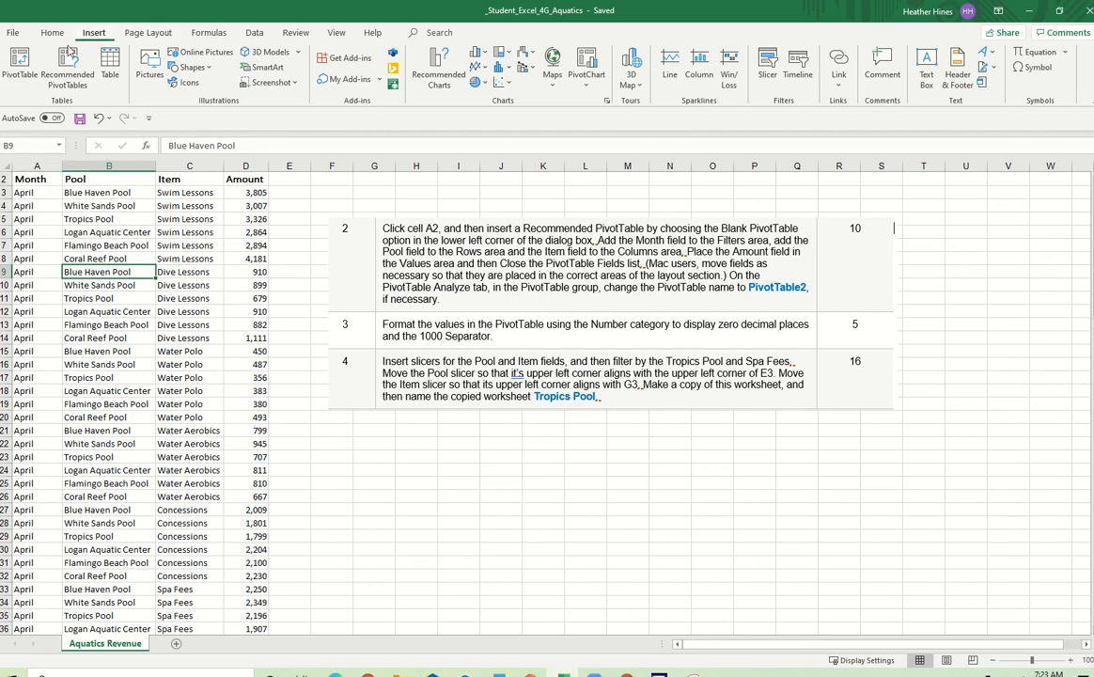
left_click(21, 71)
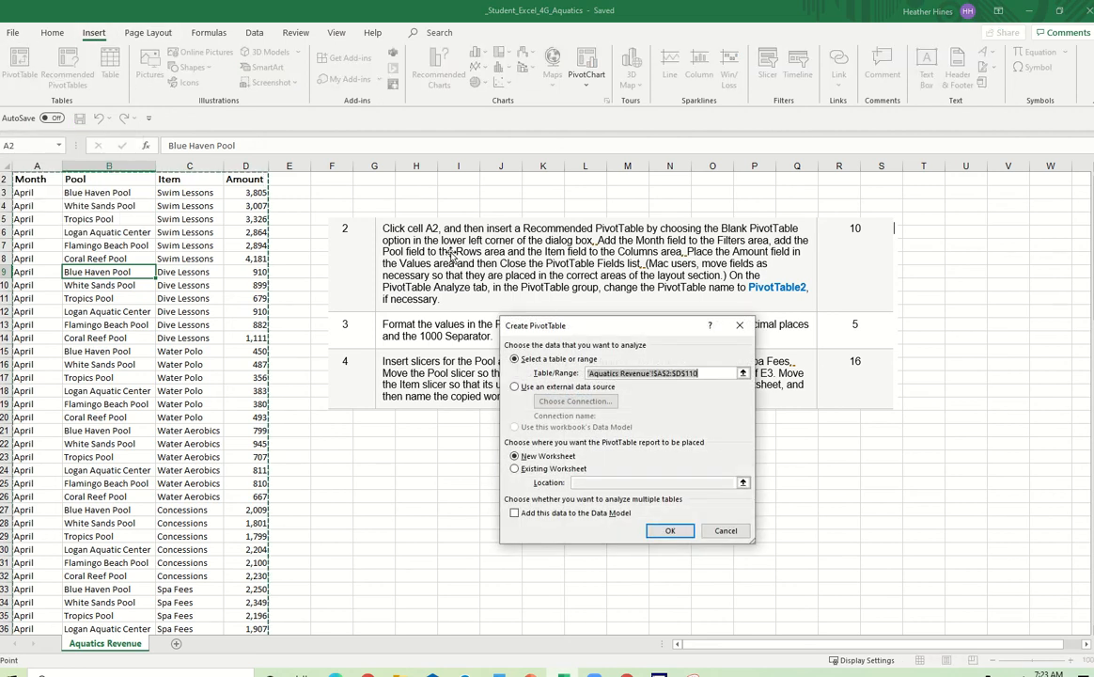
left_click(670, 532)
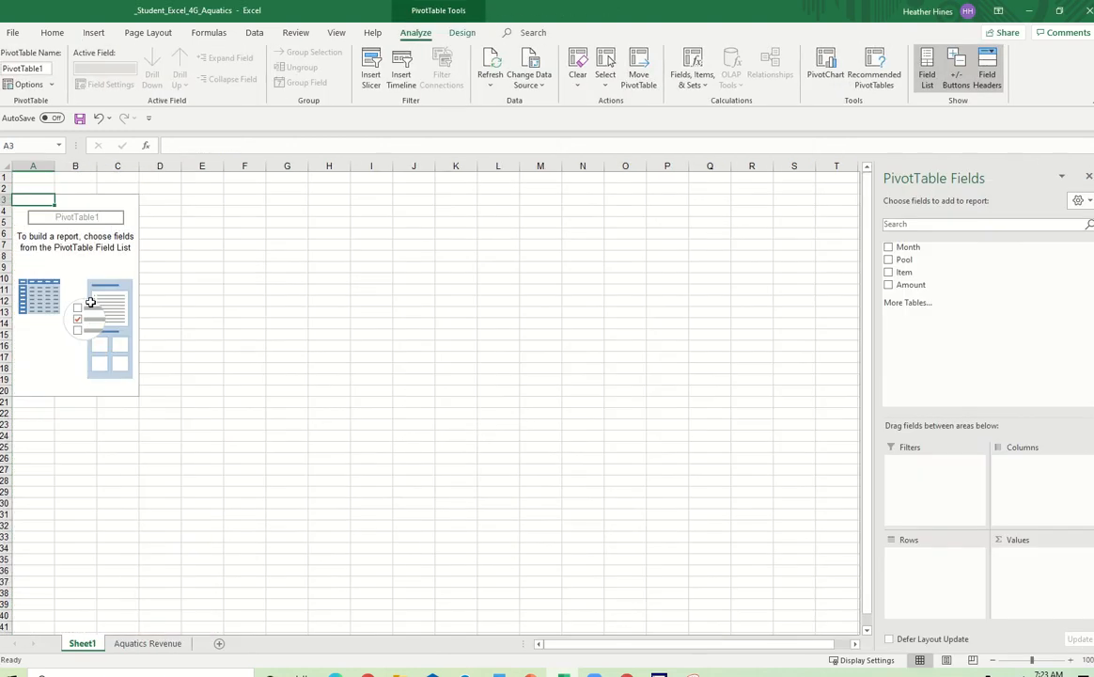
Rename the new PivotTable as PivotTable2
left_click(44, 68)
left_click(43, 68)
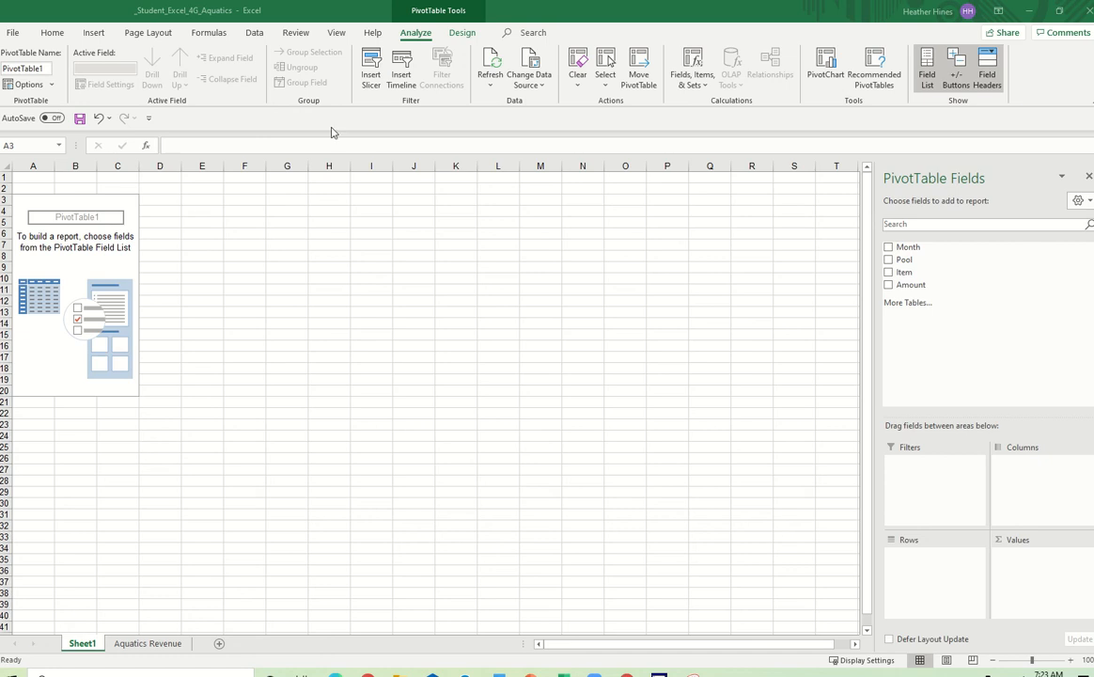
left_click(32, 64)
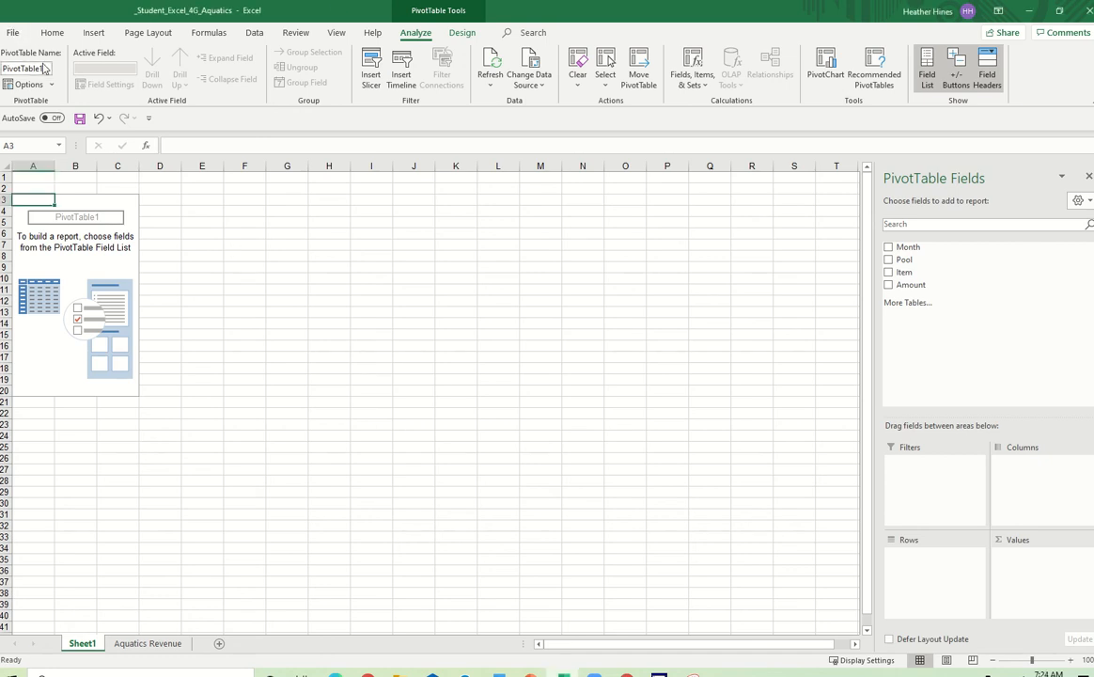
left_click(48, 66)
left_click(48, 67)
left_click(55, 33)
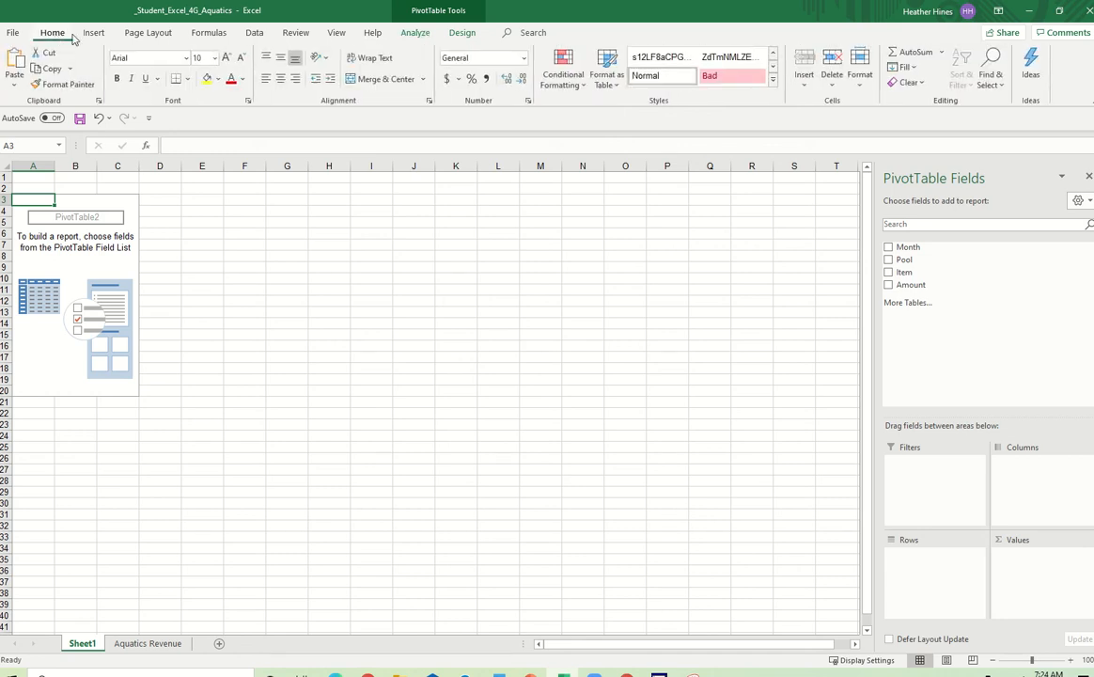
left_click(415, 32)
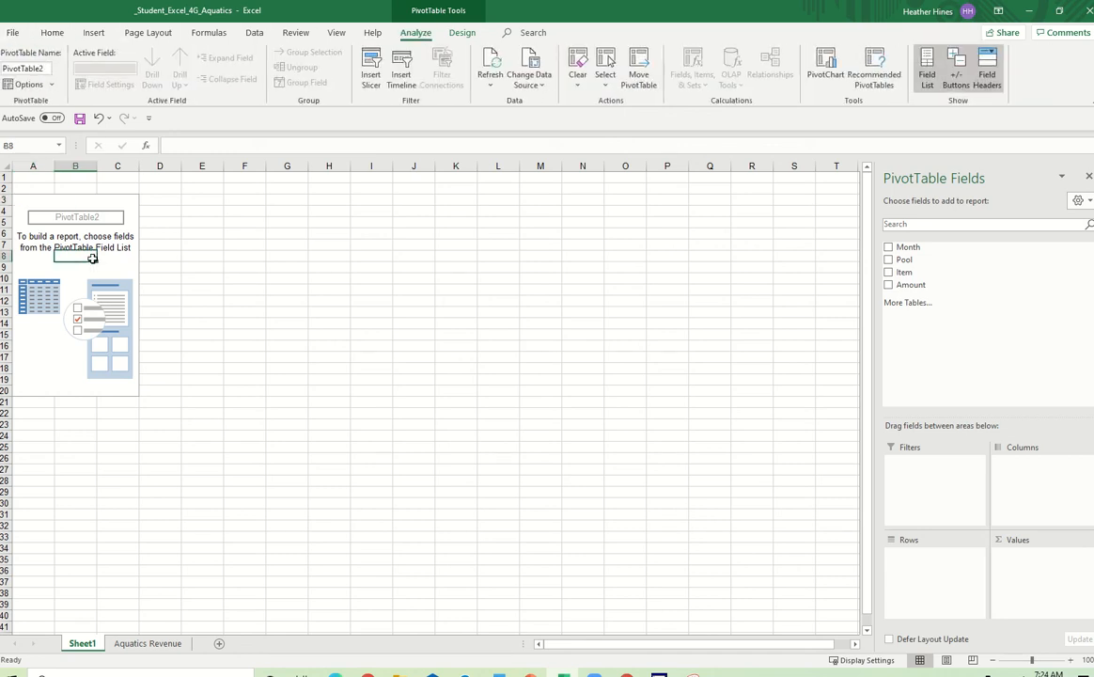
left_click(260, 267)
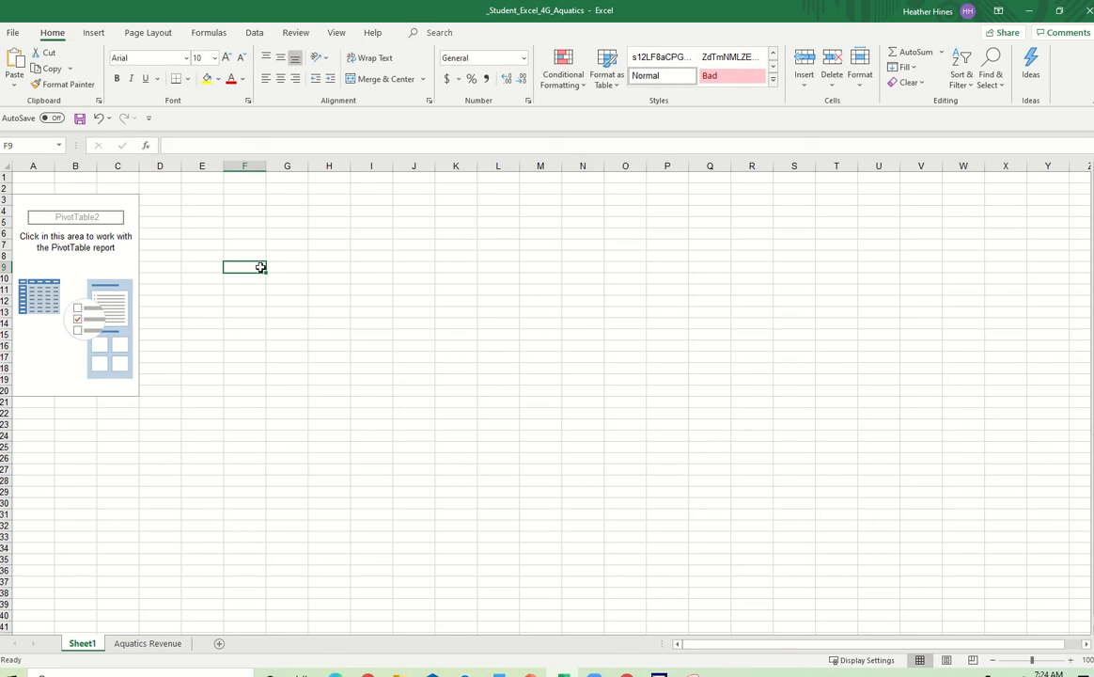
left_click(76, 267)
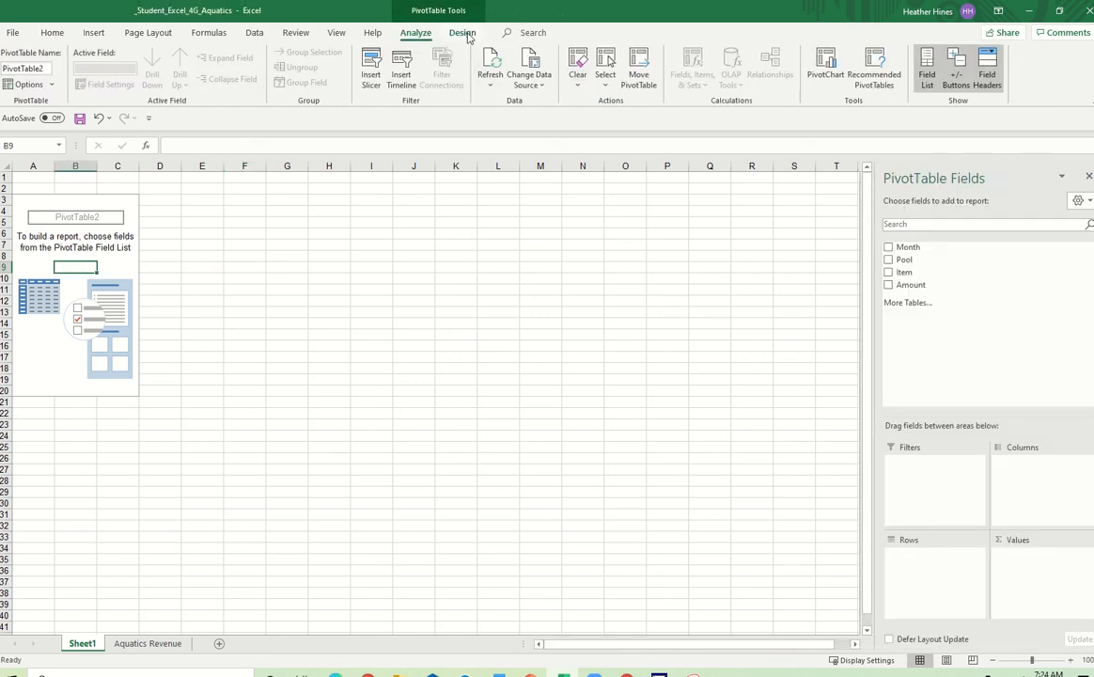
left_click(32, 63)
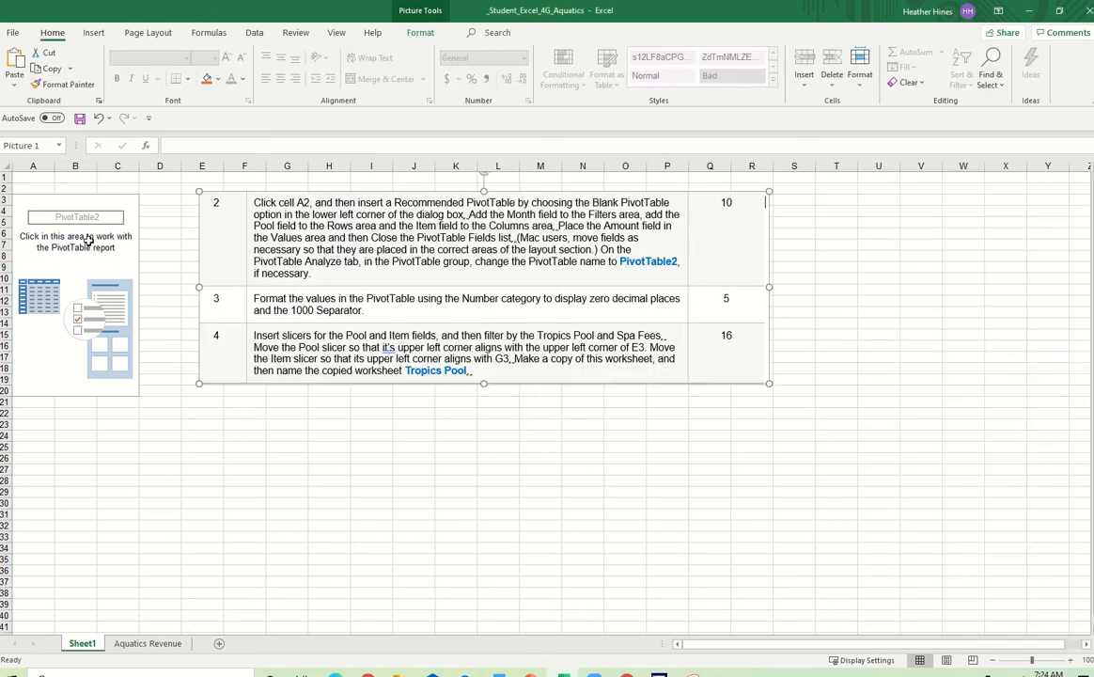
Add the Month field to the PivotTable's Filters area, Pool to Rows and Item to Columns
left_click(79, 224)
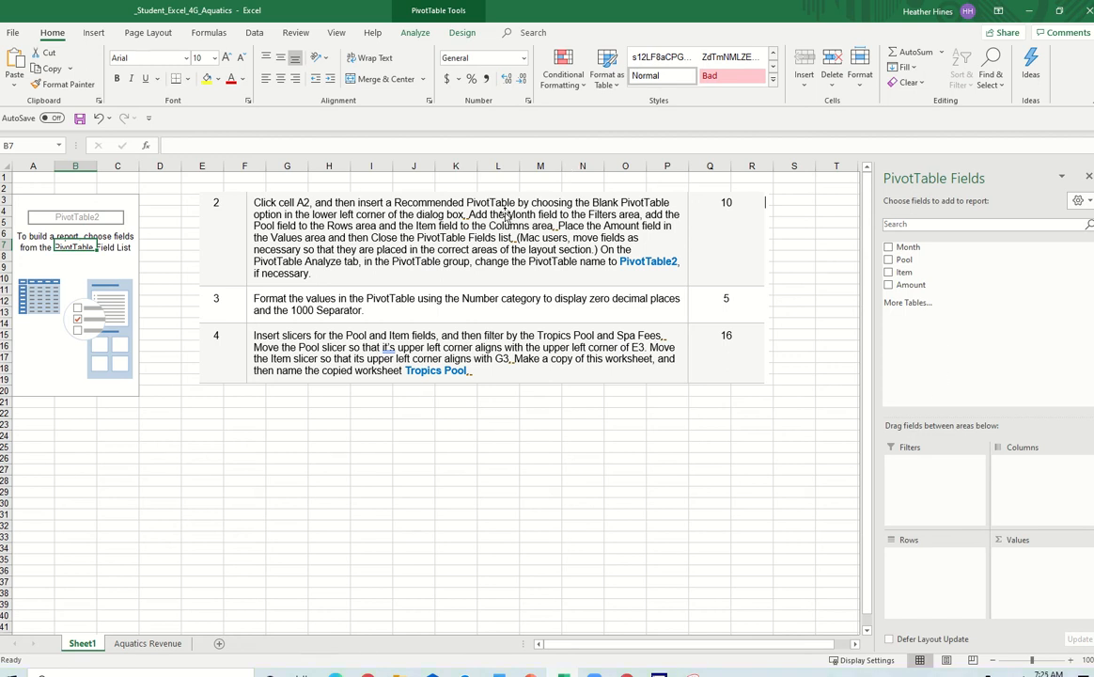
left_click_drag(908, 247, 915, 466)
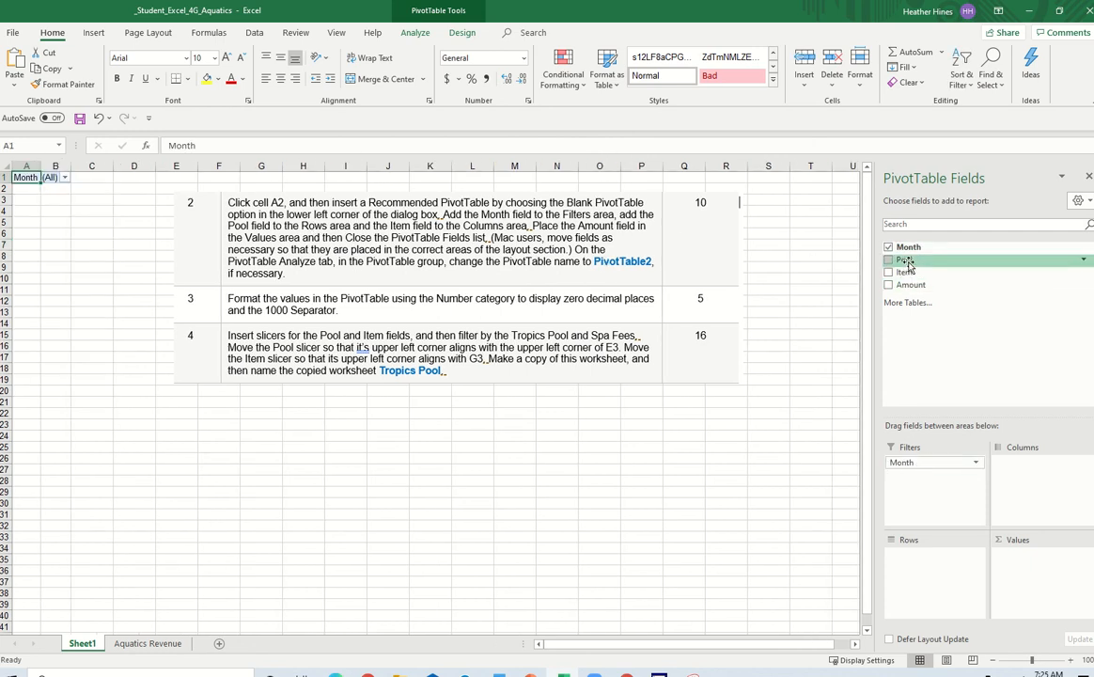
left_click_drag(904, 259, 929, 570)
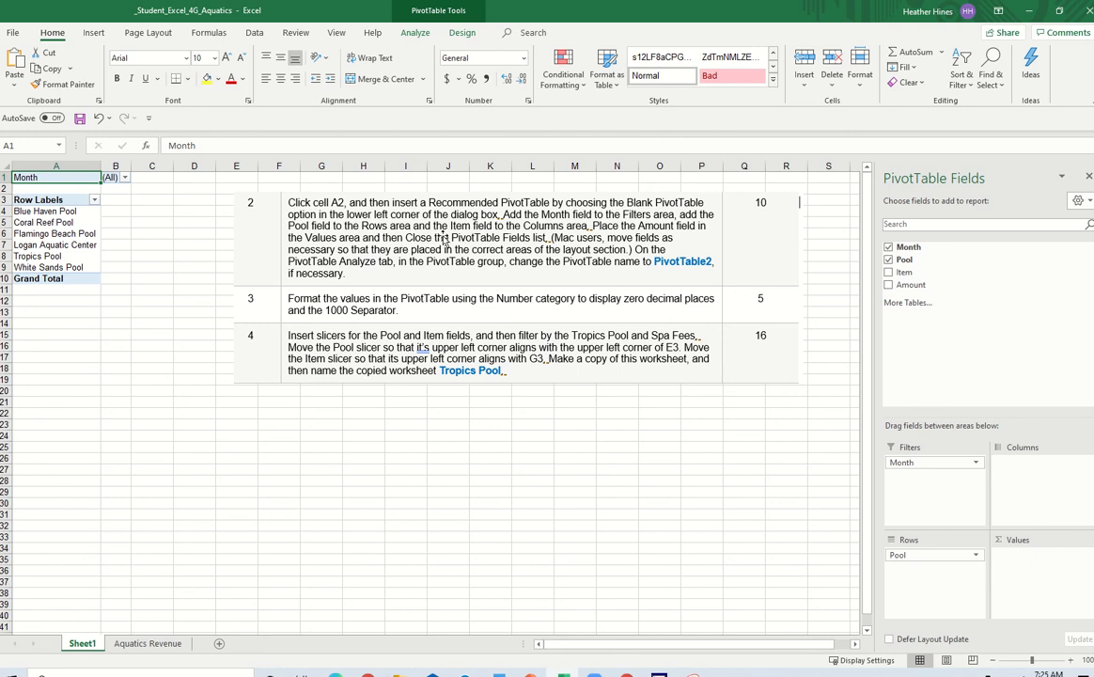
left_click_drag(905, 272, 1003, 468)
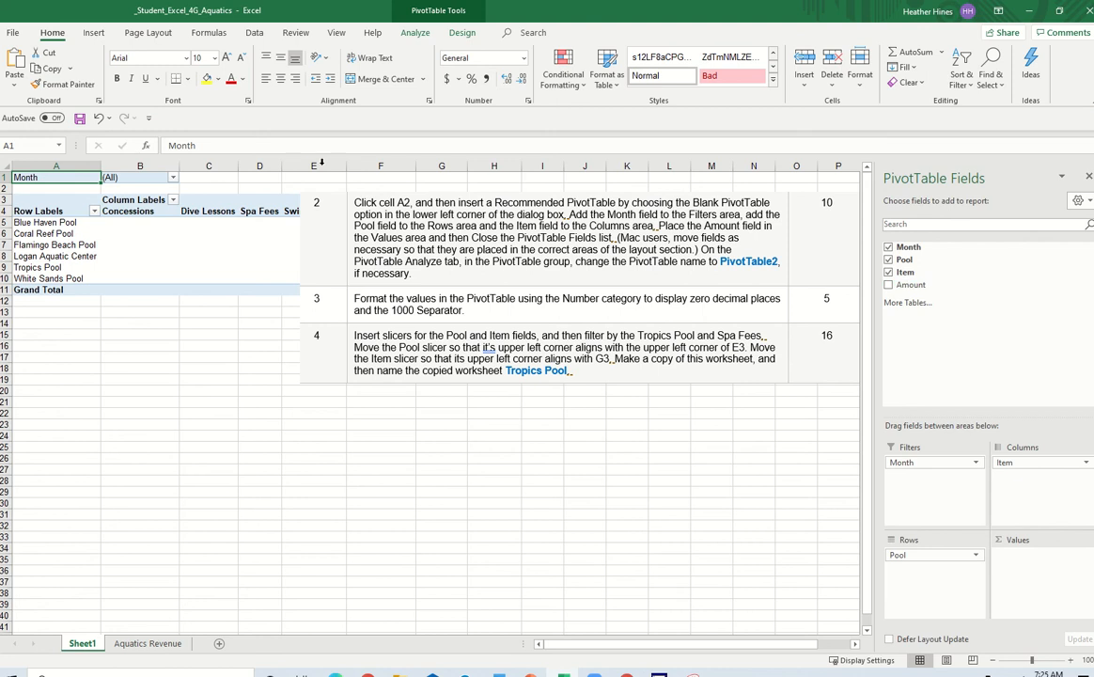
Move the instructions picture below the PivotTable and add the Amount field to the Values area
left_click_drag(370, 175, 310, 325)
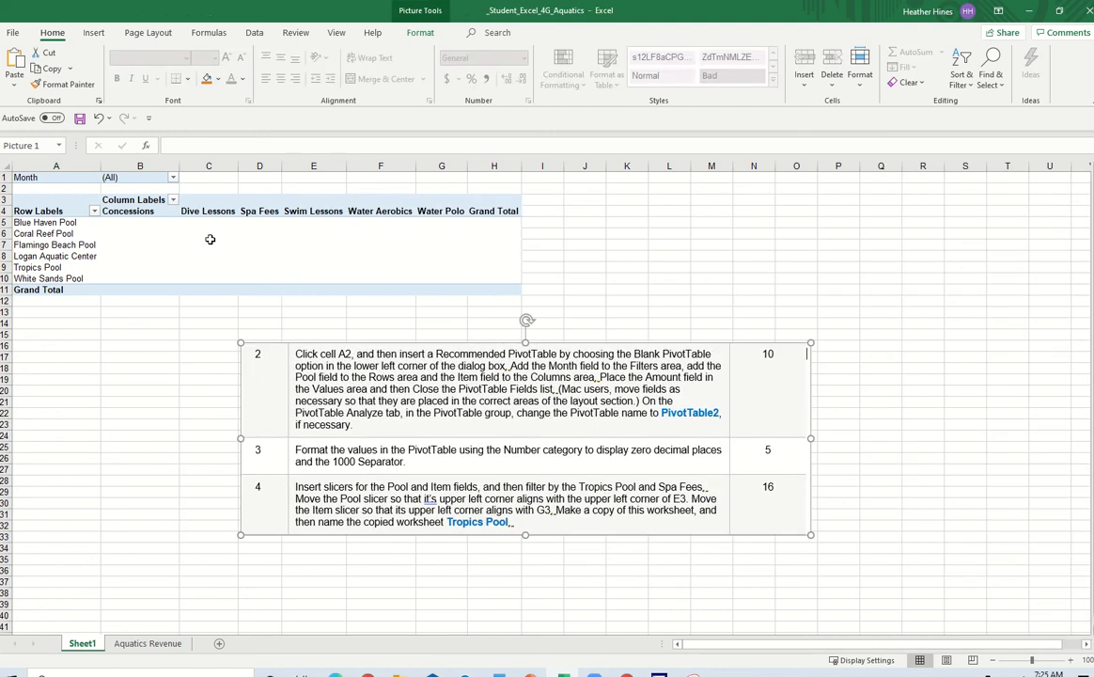
left_click(261, 243)
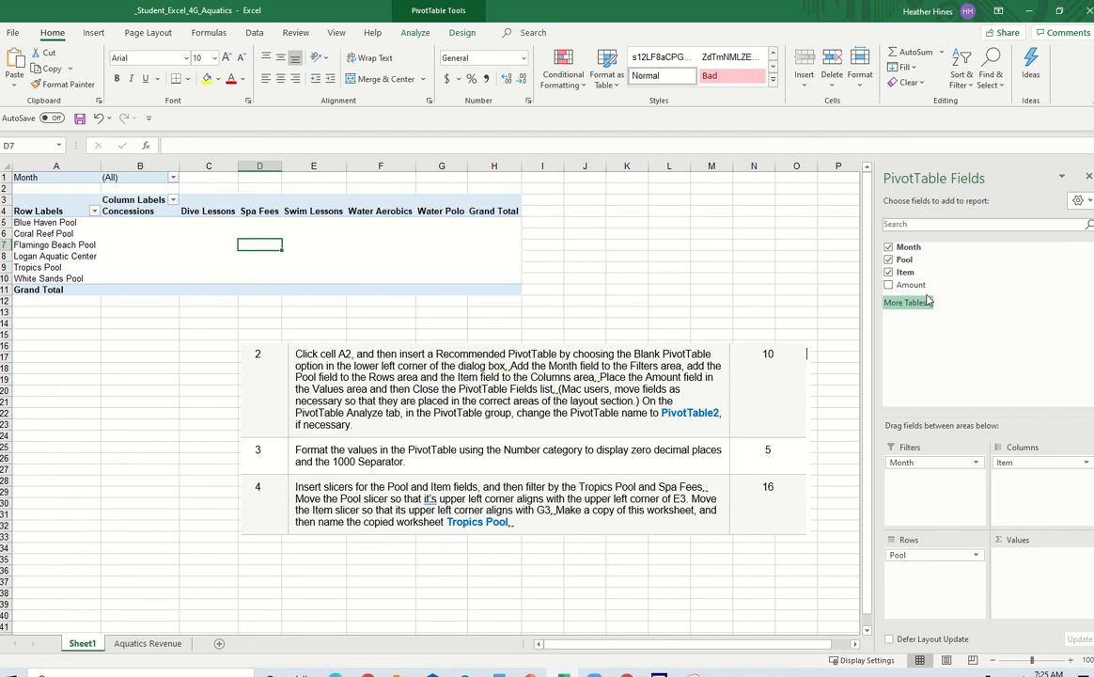
left_click_drag(909, 284, 1026, 577)
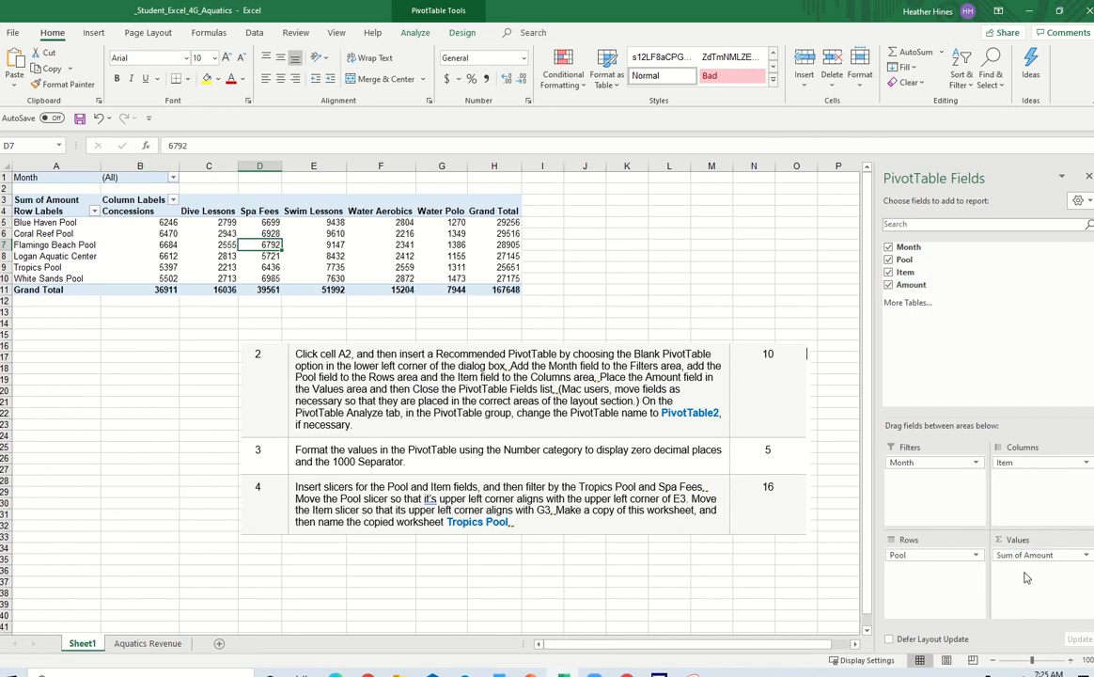
left_click(1083, 555)
left_click(1077, 543)
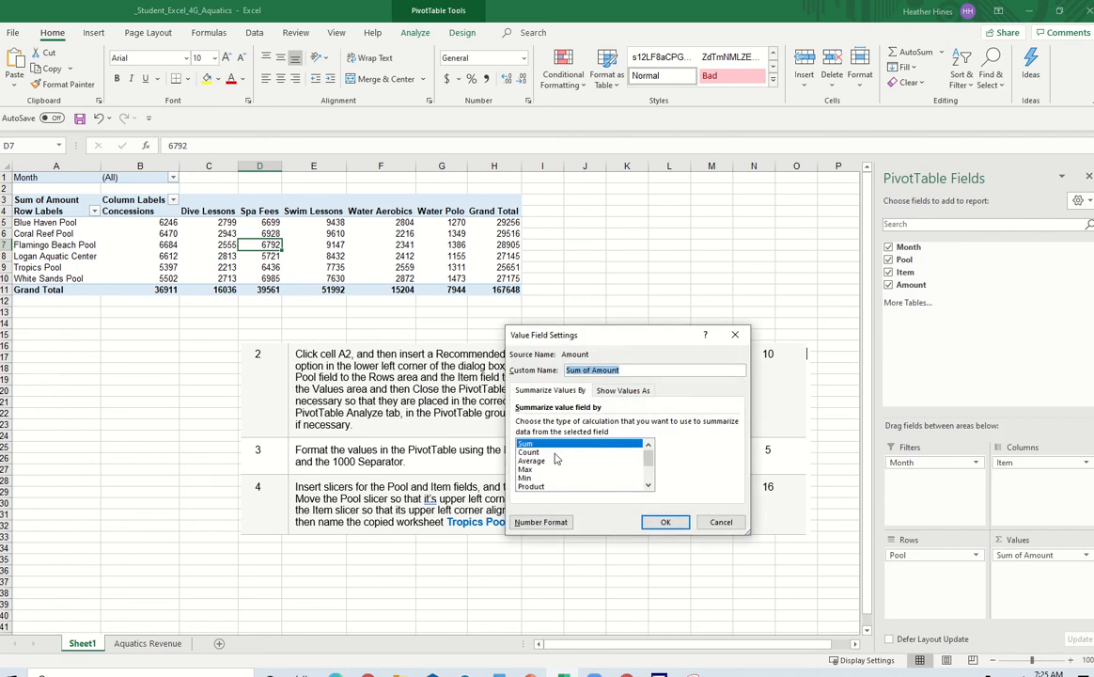
left_click(721, 523)
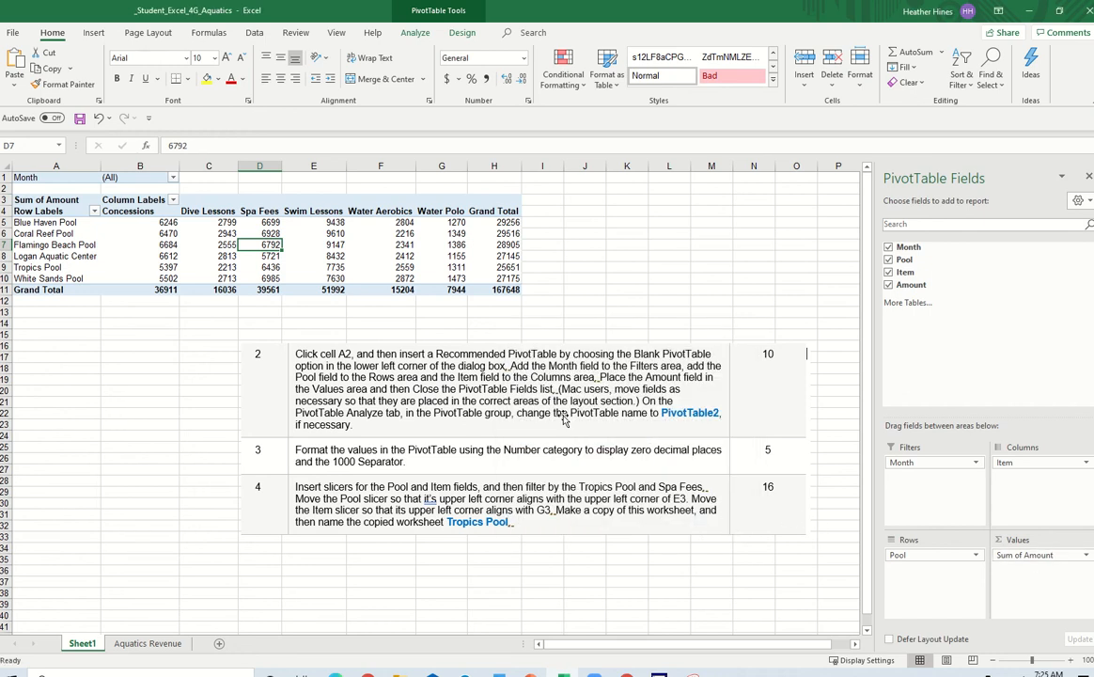
Shift the instructions picture so it sits just beneath the PivotTable, starting near row 15 in column A
left_click_drag(553, 383, 387, 368)
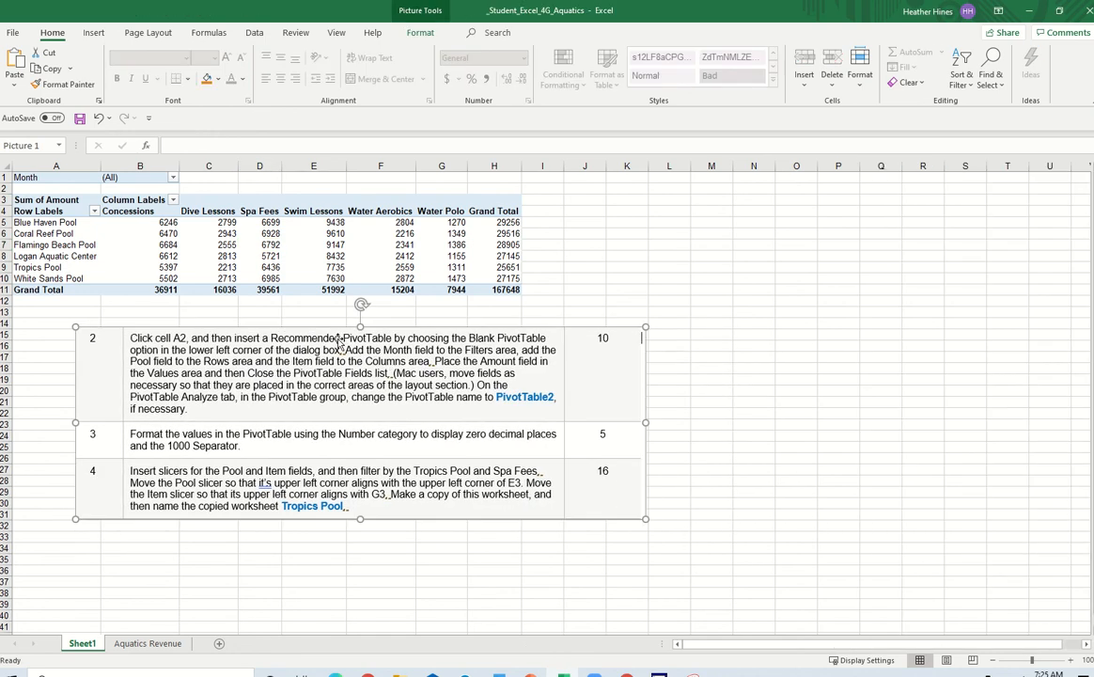
left_click(253, 254)
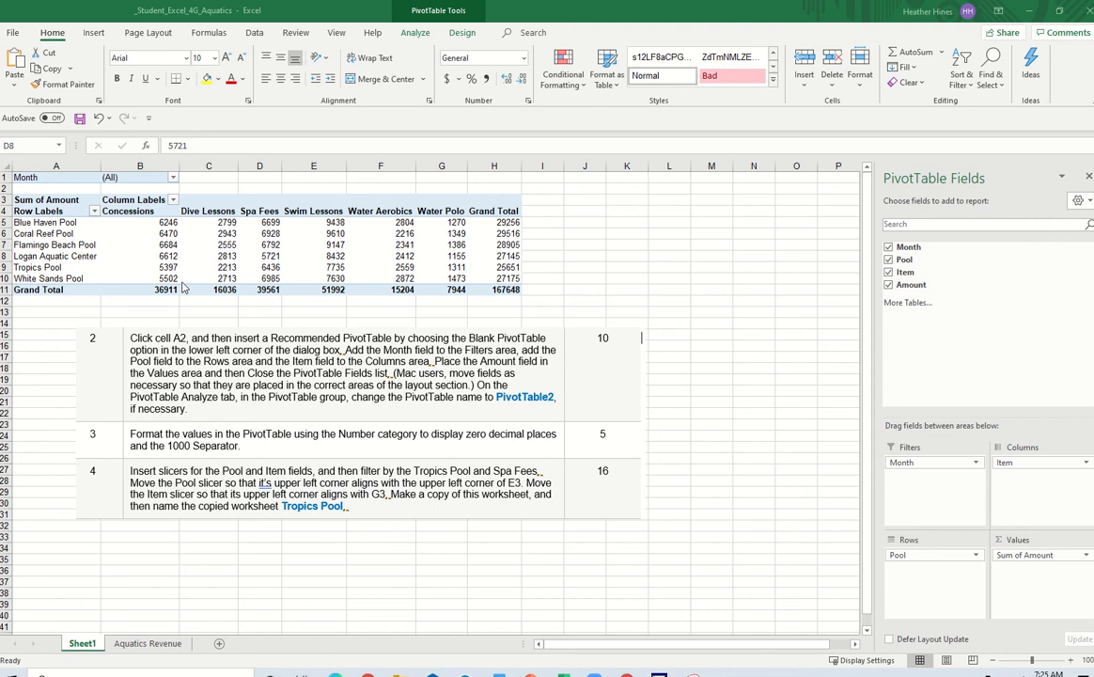
key("Up")
key("Left")
key("Left")
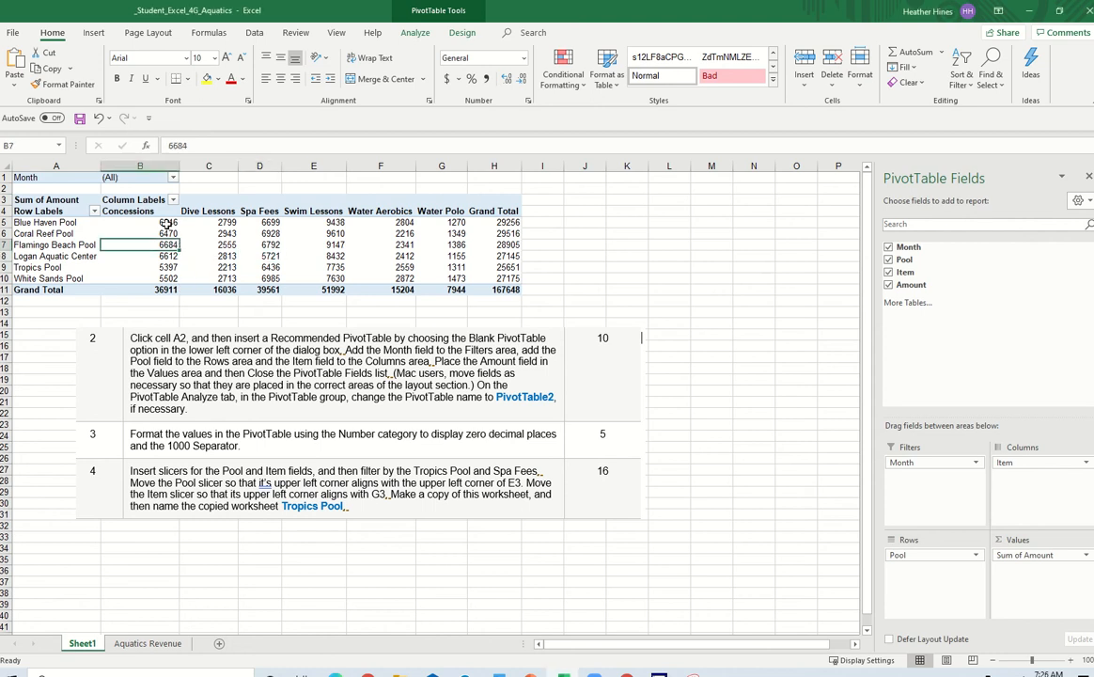
left_click_drag(166, 223, 499, 288)
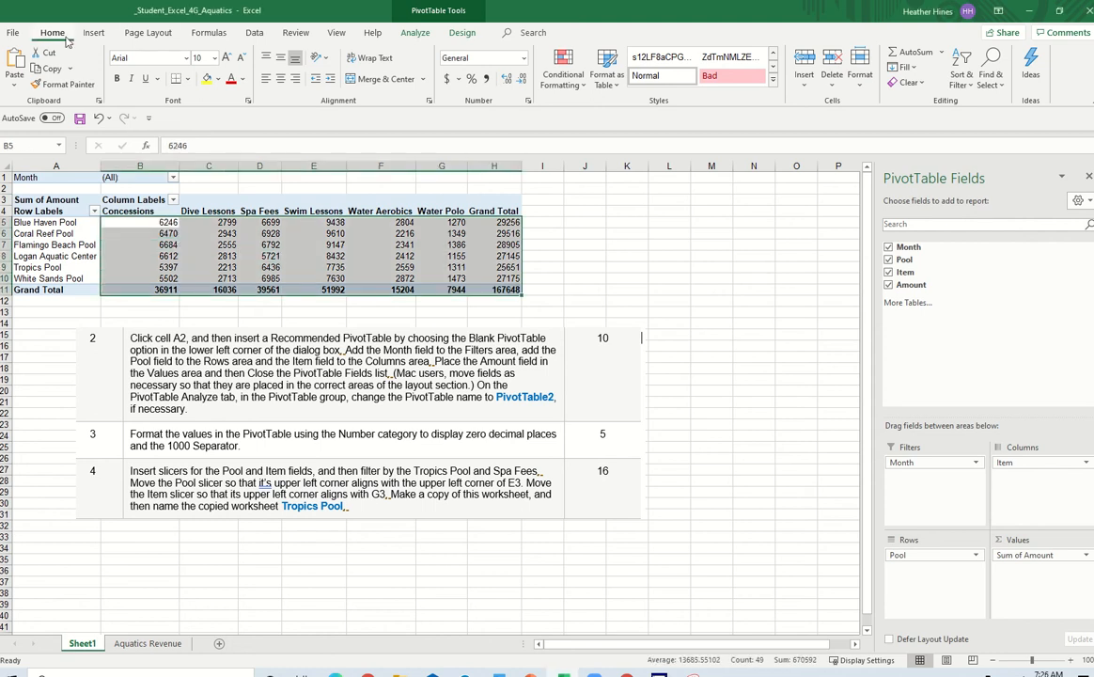
left_click(255, 255)
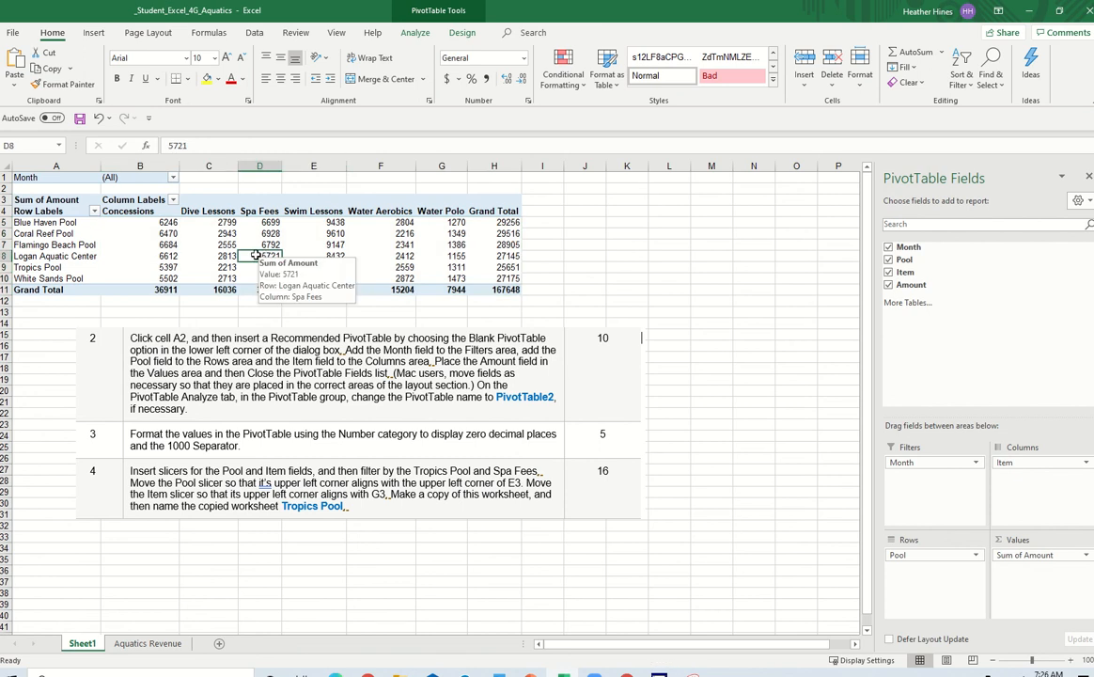
right_click(256, 255)
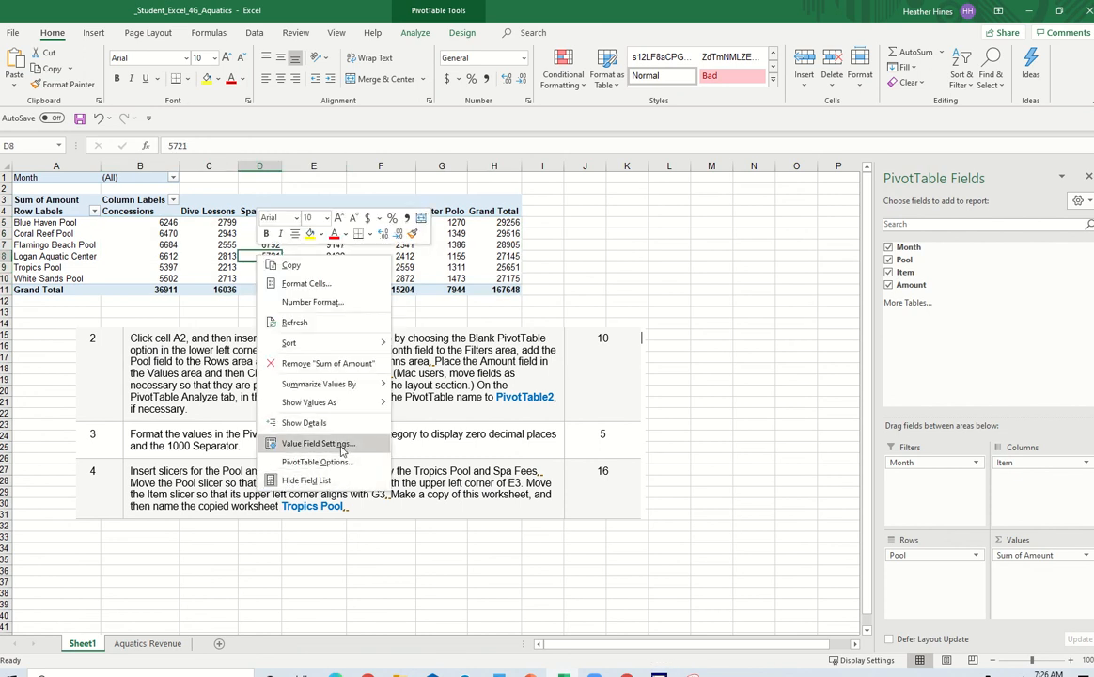
left_click(187, 253)
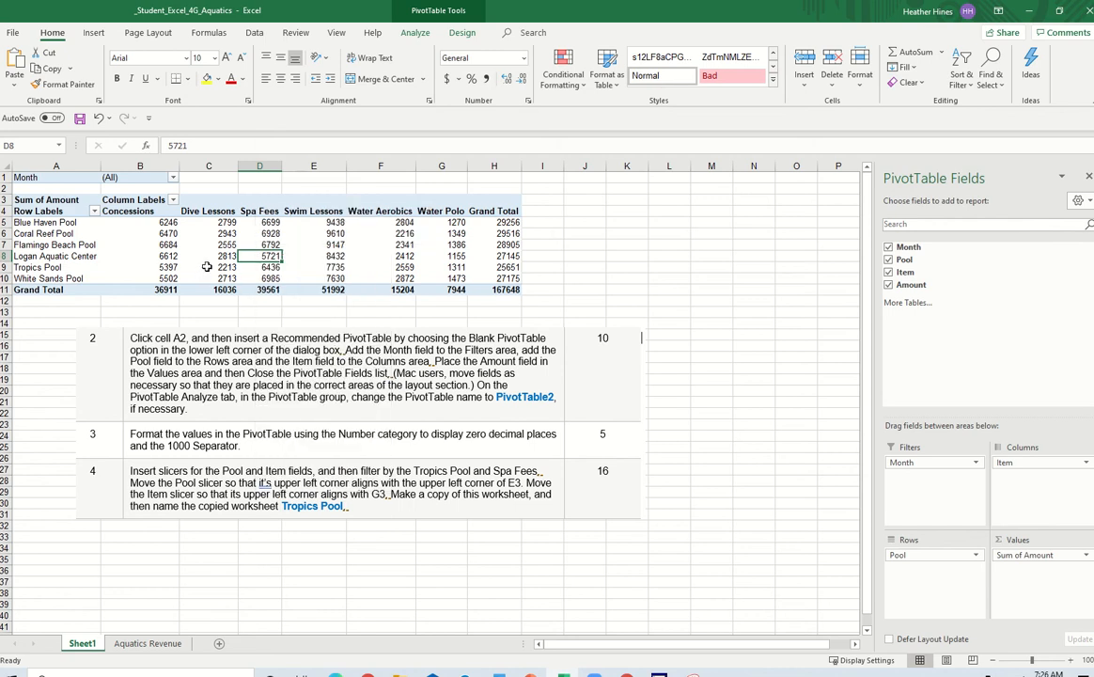
Format the PivotTable's Sum of Amount values with the Number category, zero decimal places and the 1000 separator
right_click(276, 261)
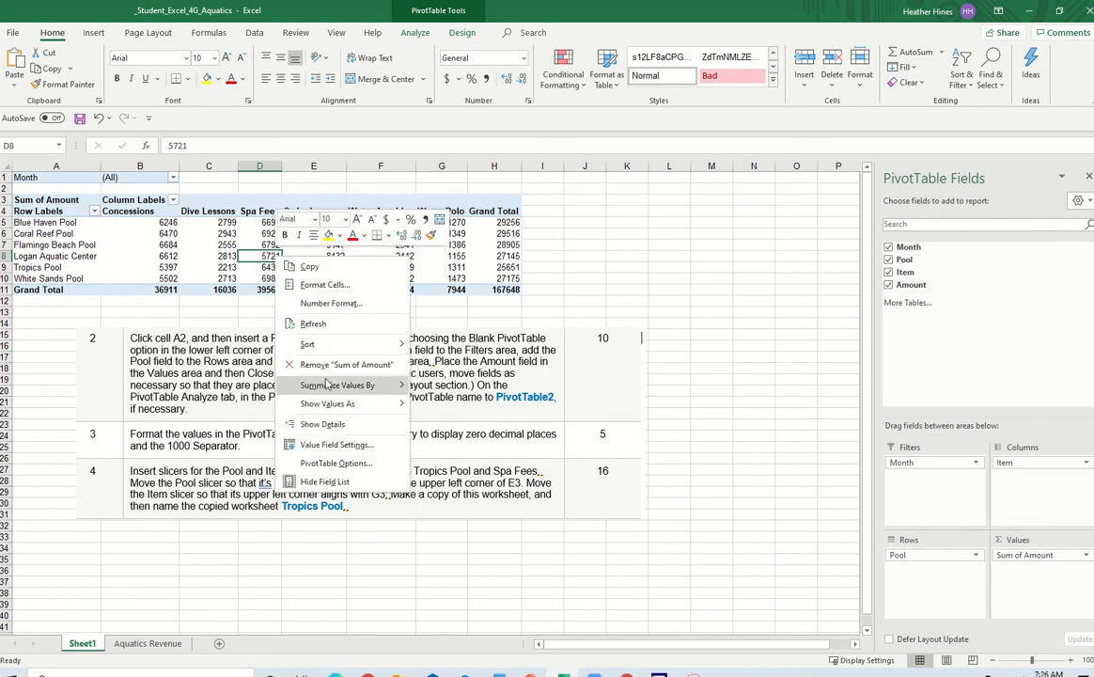
left_click(329, 446)
left_click(219, 480)
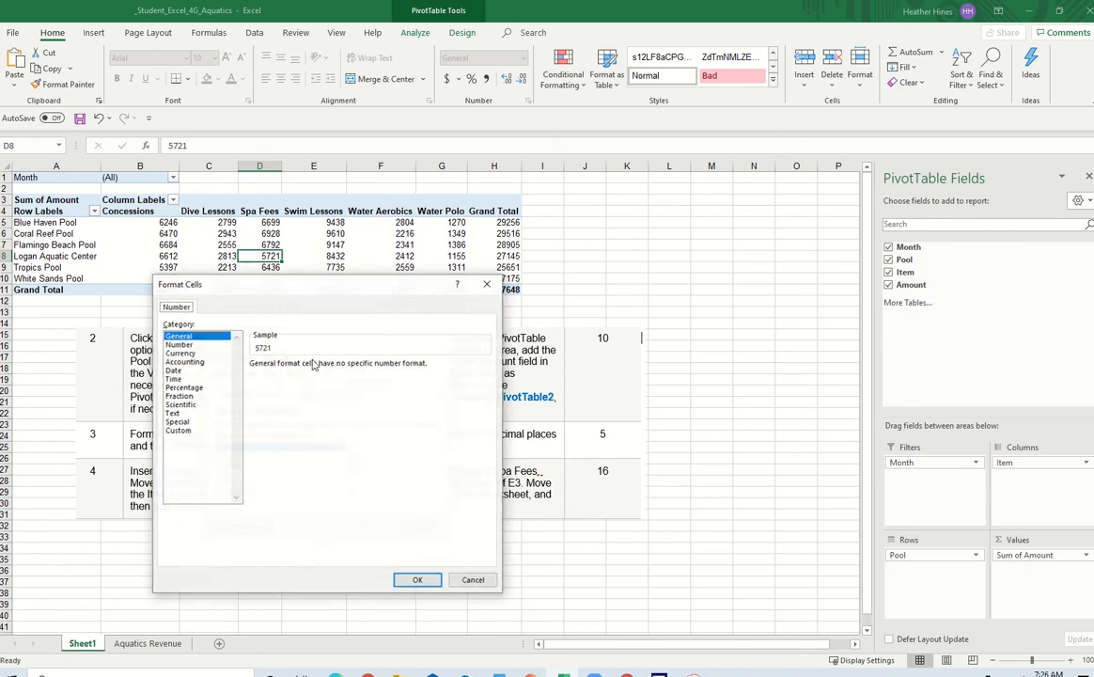
left_click_drag(237, 284, 622, 247)
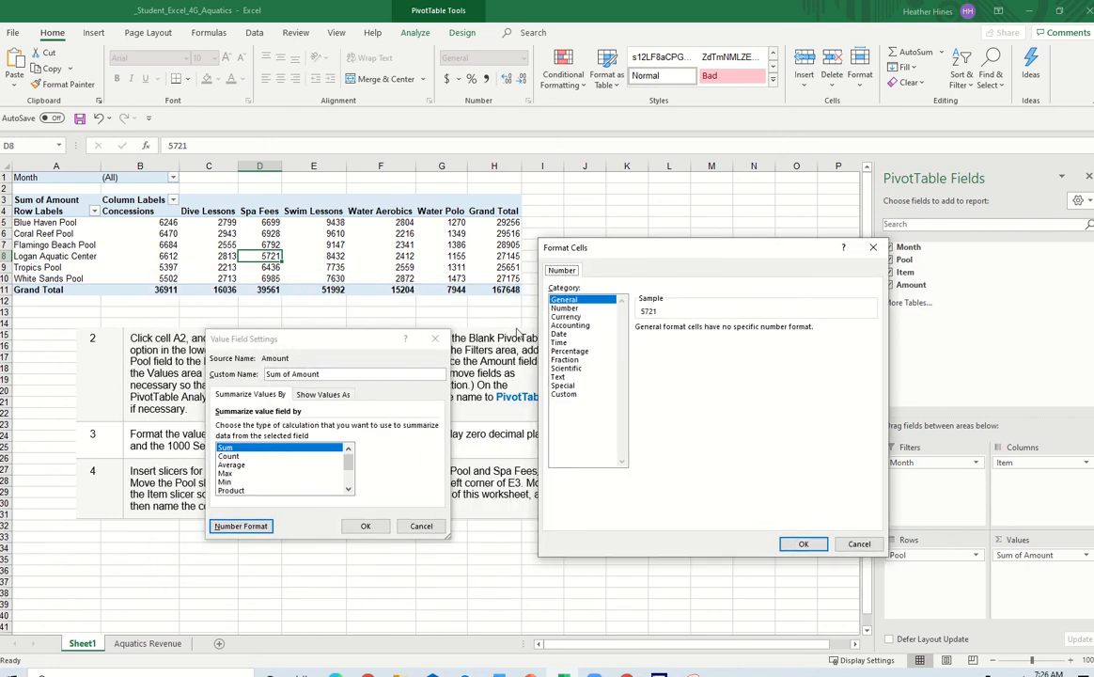
left_click(580, 309)
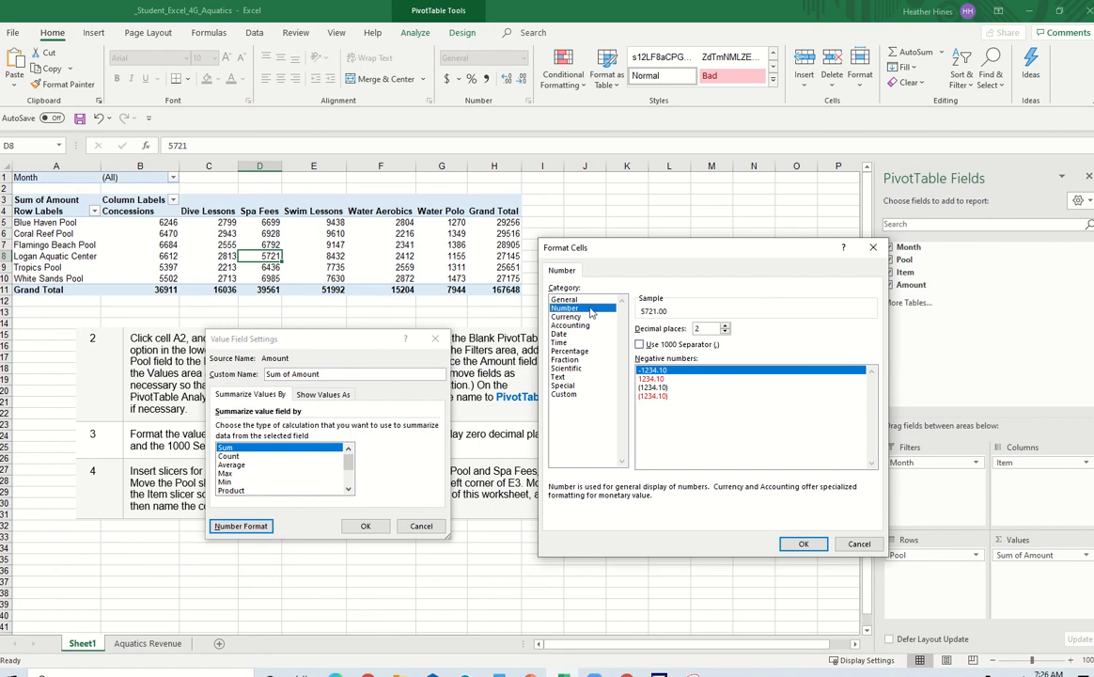
left_click(655, 346)
left_click(725, 332)
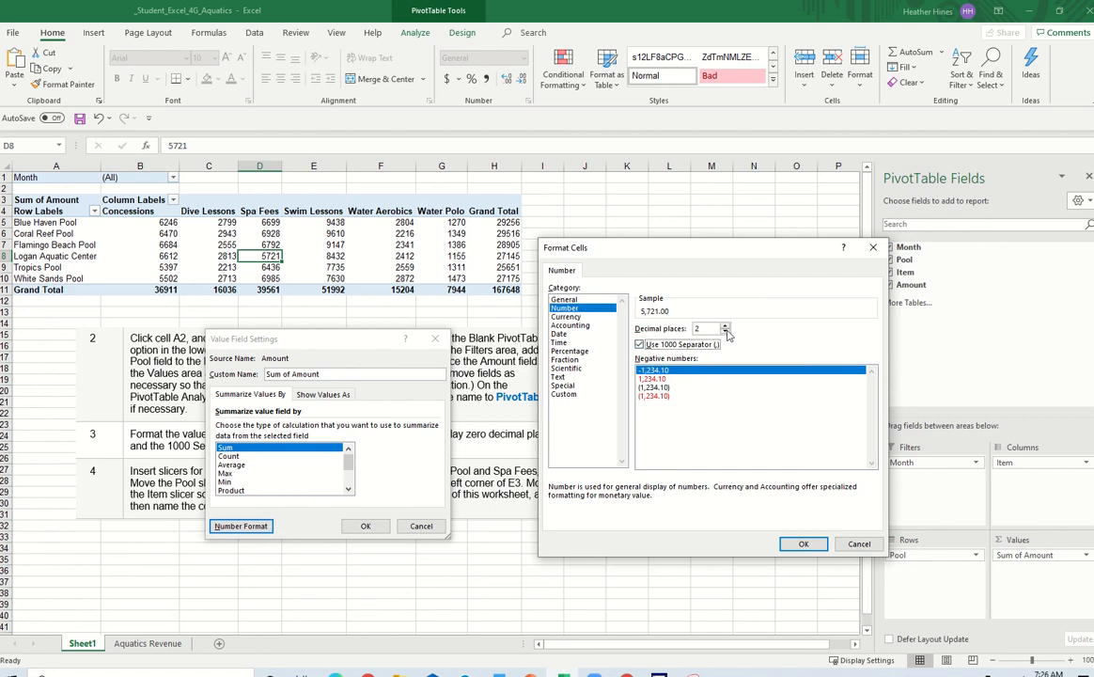
left_click(725, 332)
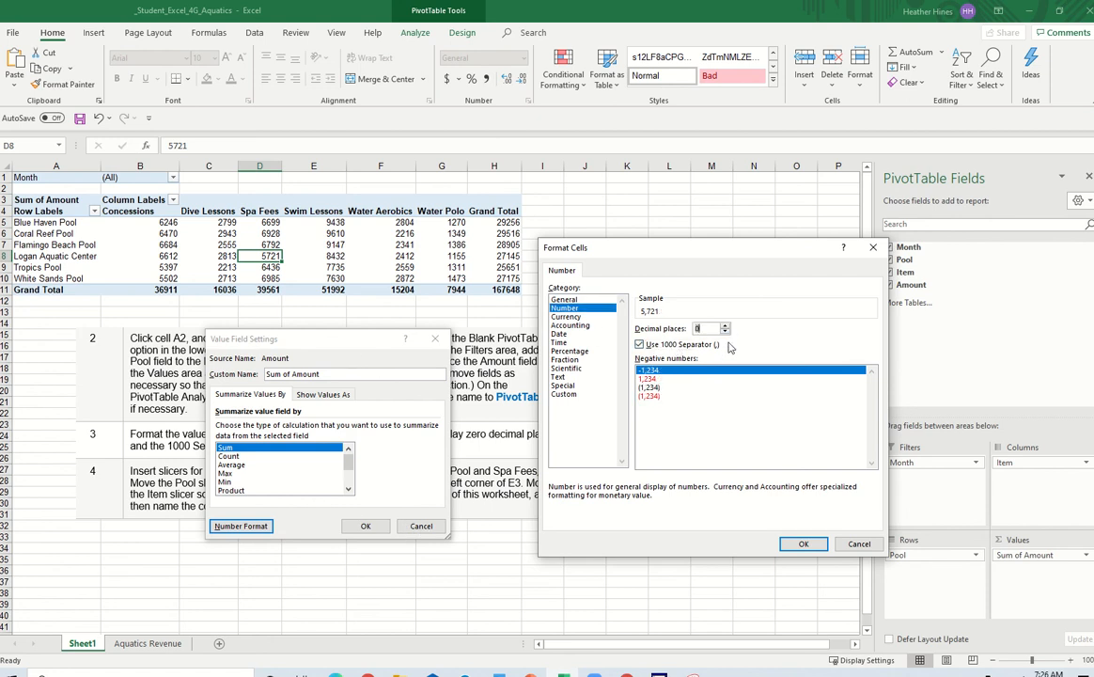
left_click(810, 544)
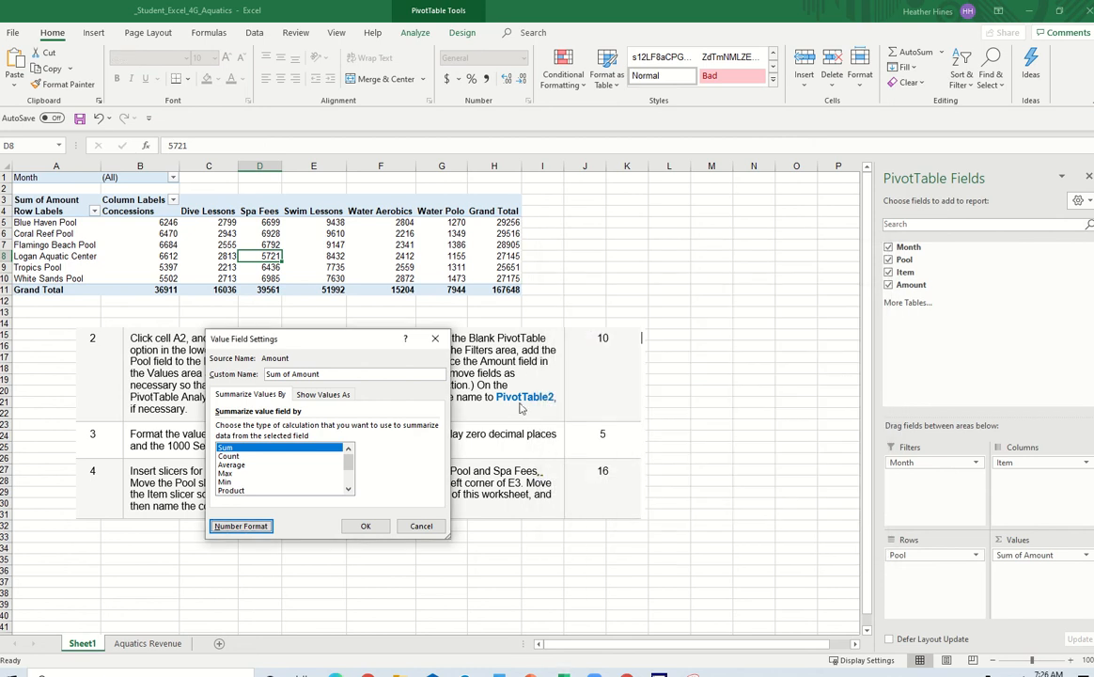
left_click(366, 526)
left_click(146, 222)
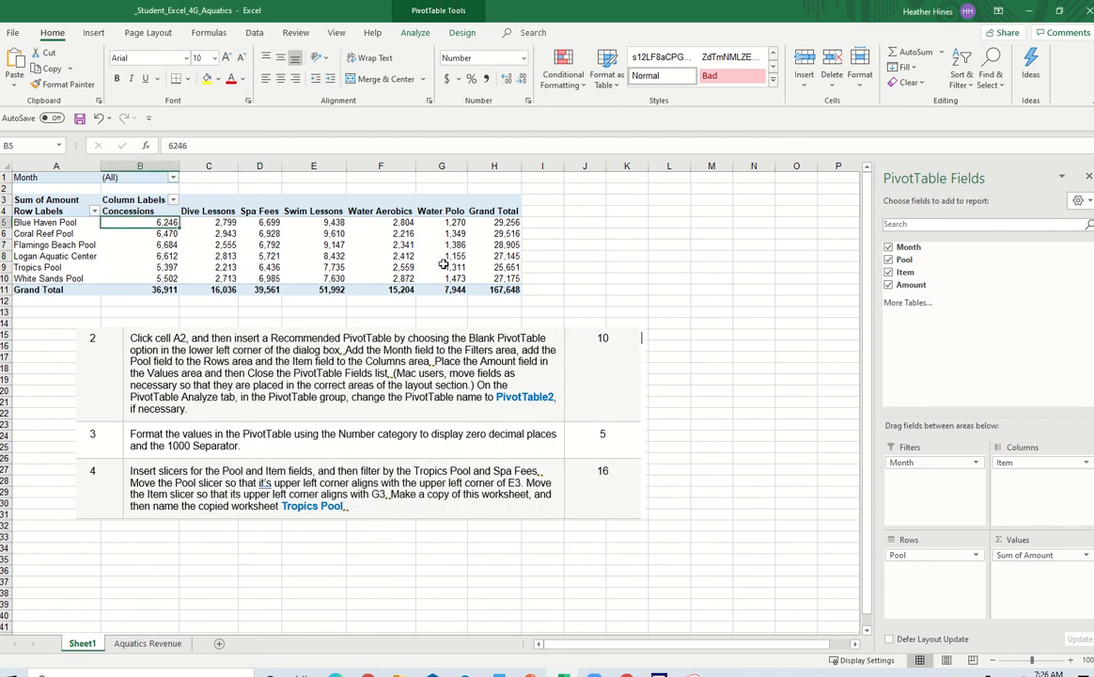
left_click(495, 279)
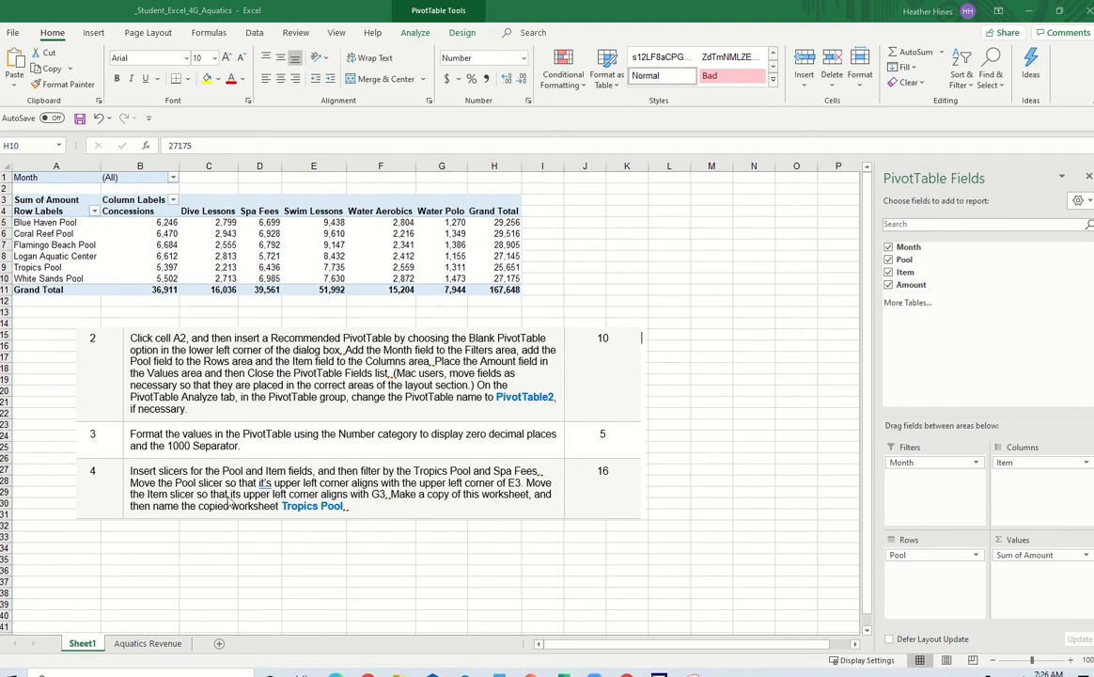
Insert slicers for the Pool and Item fields of the PivotTable
left_click(277, 247)
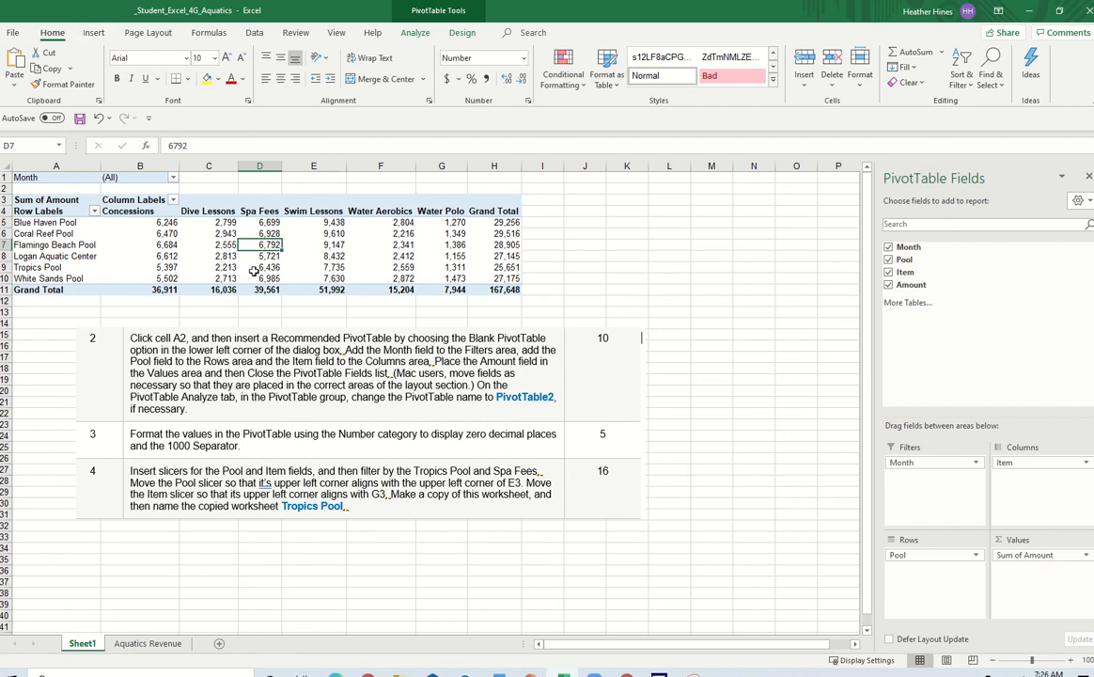
left_click(94, 36)
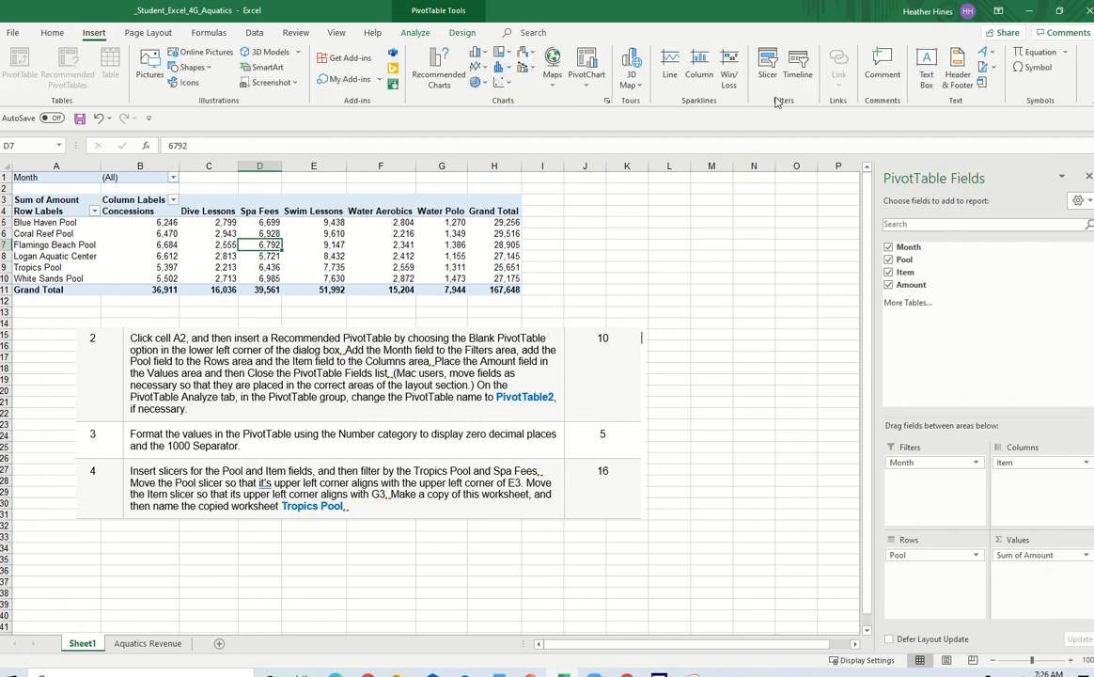
left_click(767, 67)
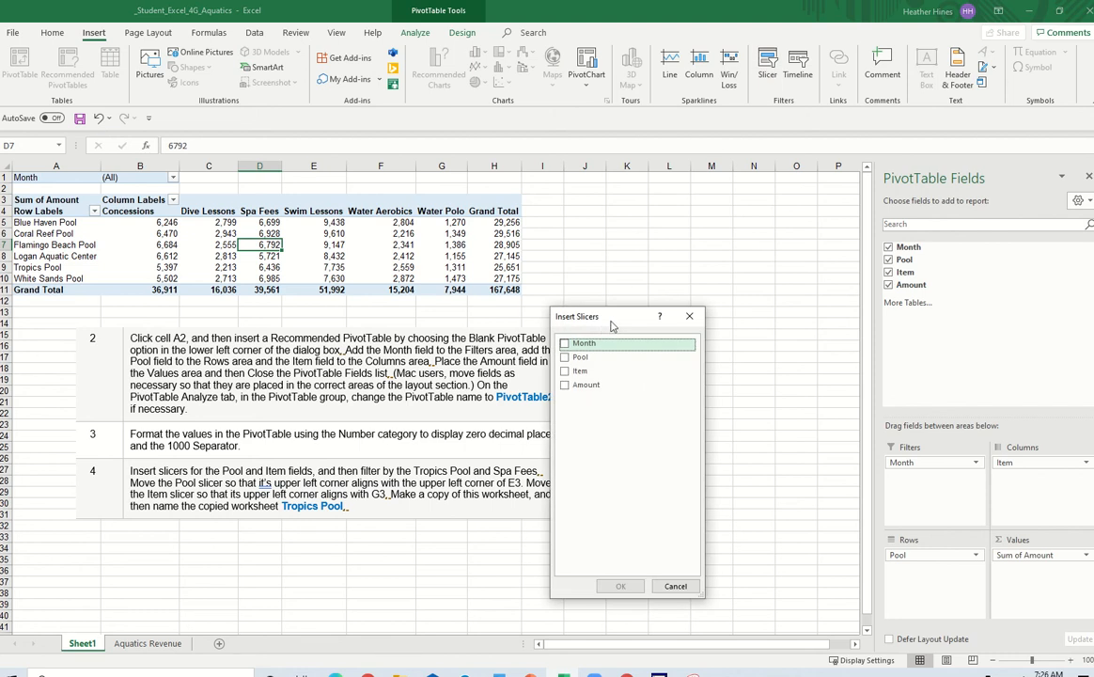
left_click_drag(626, 325, 660, 229)
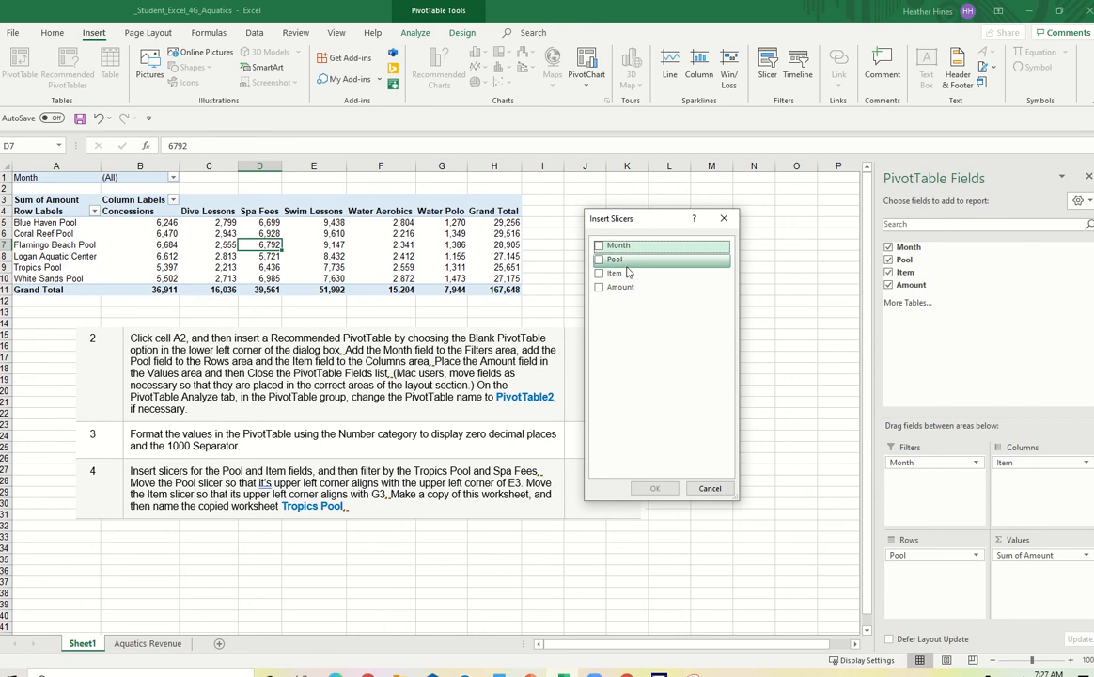
left_click(599, 259)
left_click(599, 273)
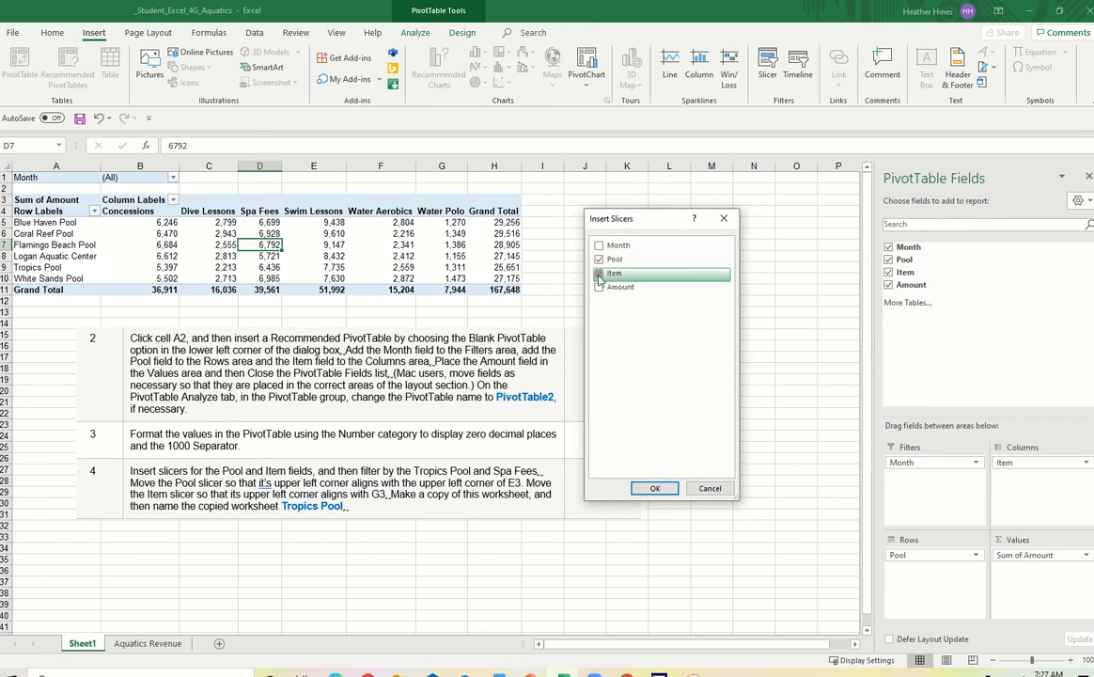
left_click(655, 488)
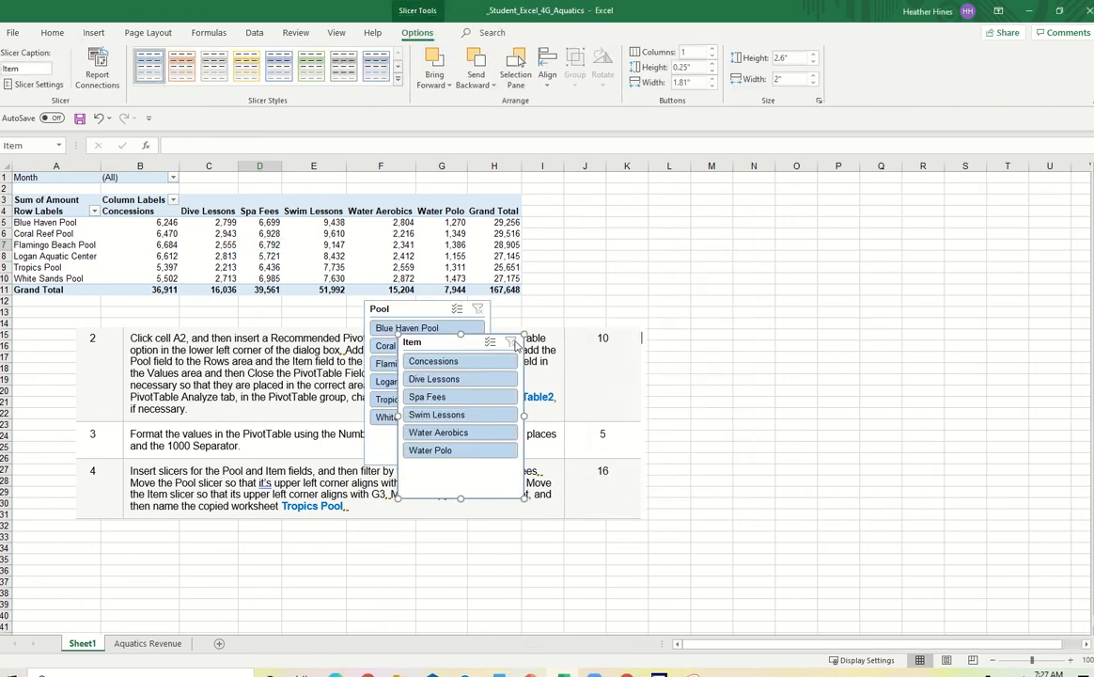
Place the two slicers side by side clear of the PivotTable and filter by Tropics Pool and Spa Fees
left_click_drag(462, 344, 748, 201)
left_click_drag(413, 310, 607, 197)
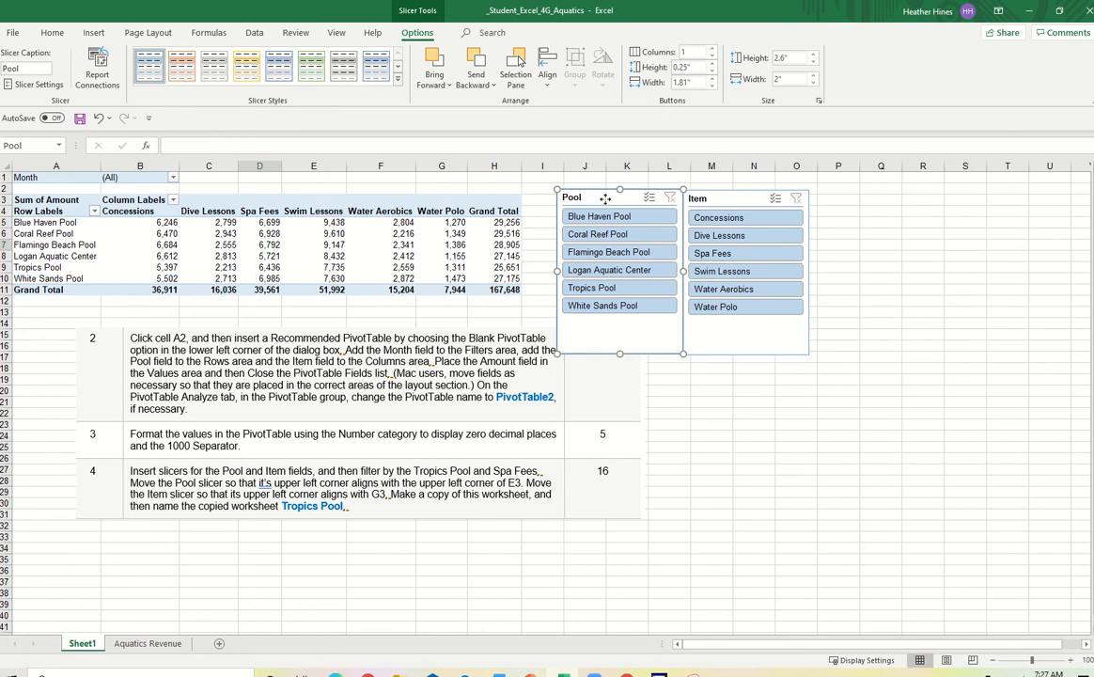
mouse_move(605, 199)
left_mouse_down()
mouse_move(385, 197)
mouse_move(356, 185)
mouse_move(624, 189)
mouse_move(588, 201)
left_mouse_up()
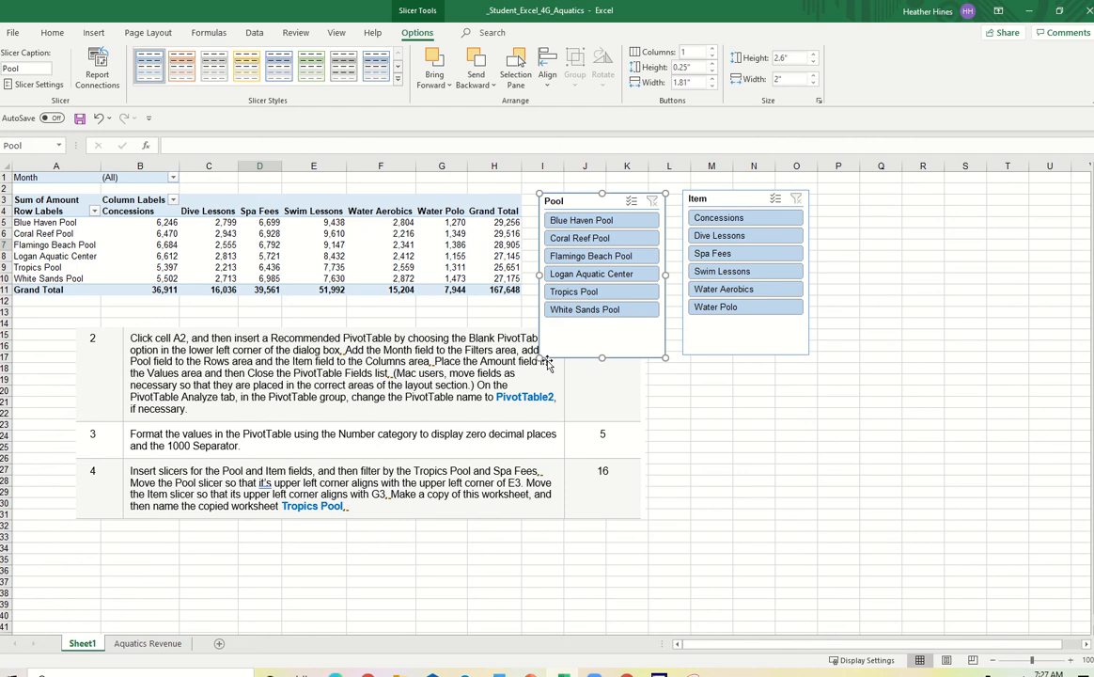
left_click(582, 294)
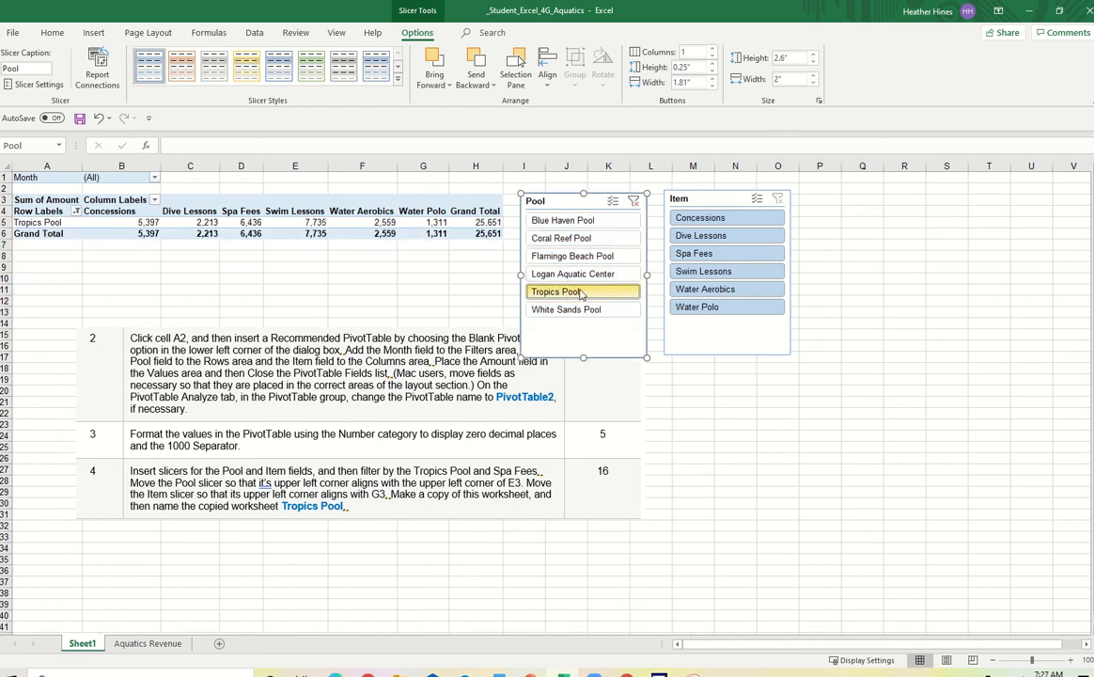
left_click(700, 253)
Move the Pool slicer's upper-left corner to cell E3 and the Item slicer's upper-left corner to G3
left_click_drag(584, 207, 316, 209)
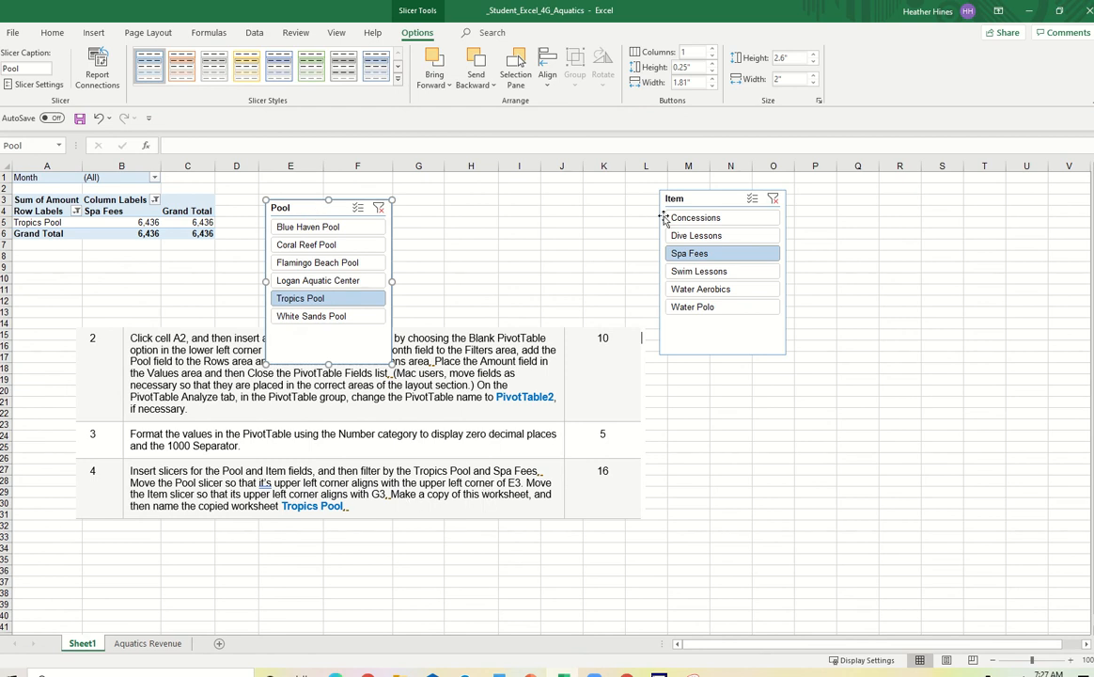
left_click_drag(701, 197, 440, 208)
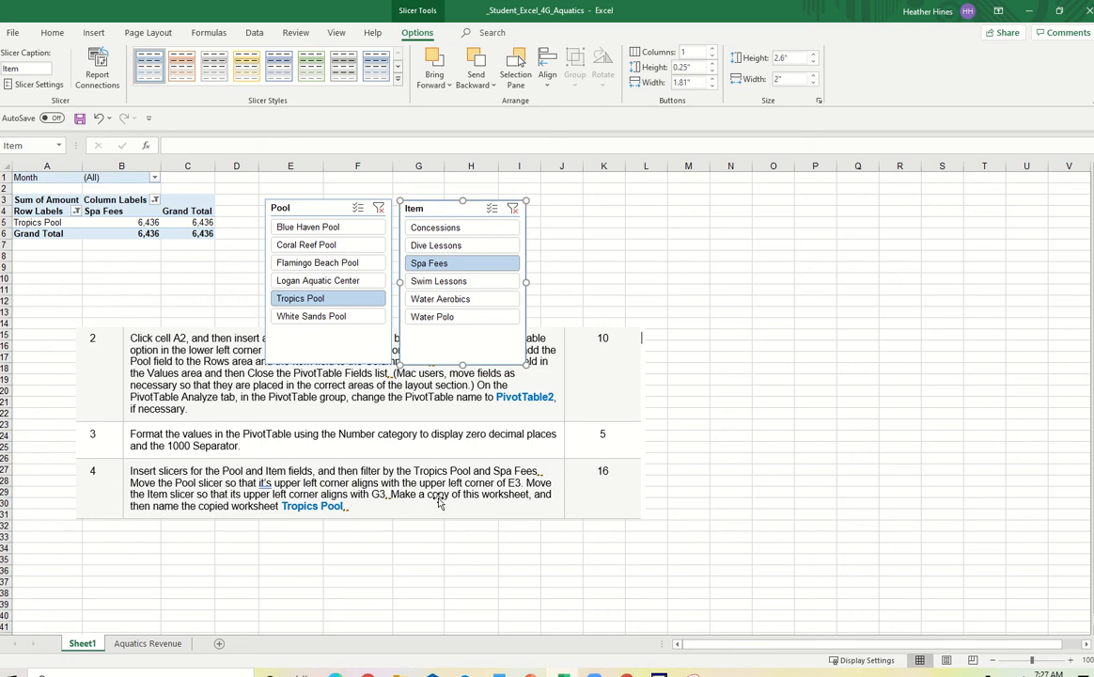
left_click(171, 582)
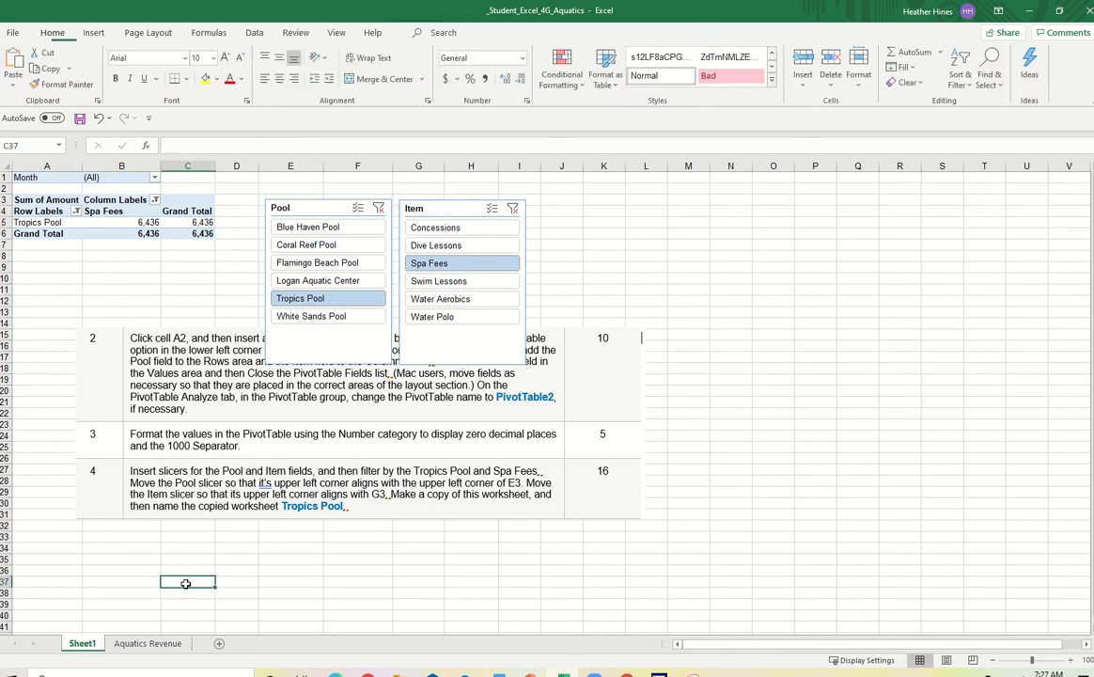
Create a copy of Sheet1 in the same workbook, placed before Sheet1
right_click(83, 647)
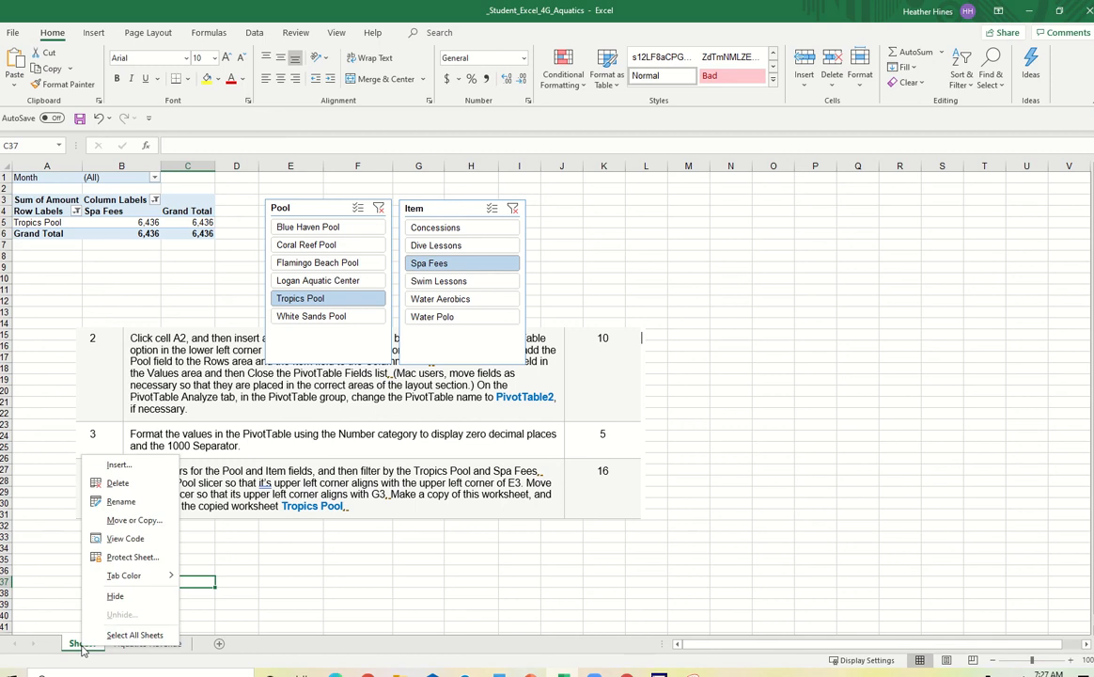
left_click(133, 520)
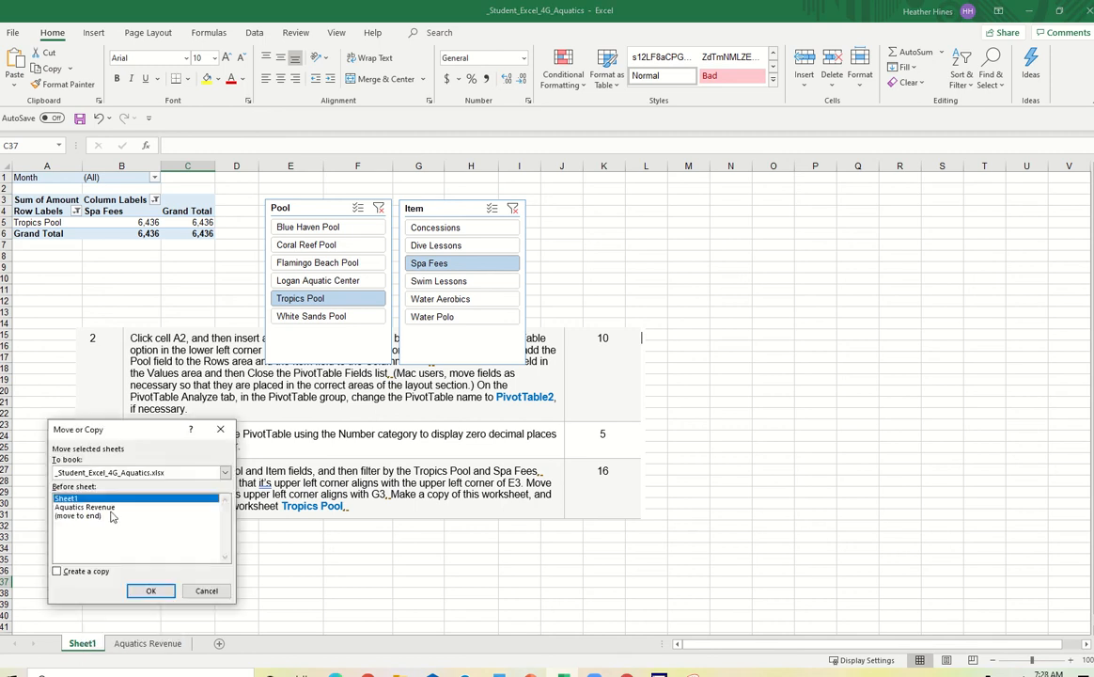
left_click(79, 572)
left_click(155, 591)
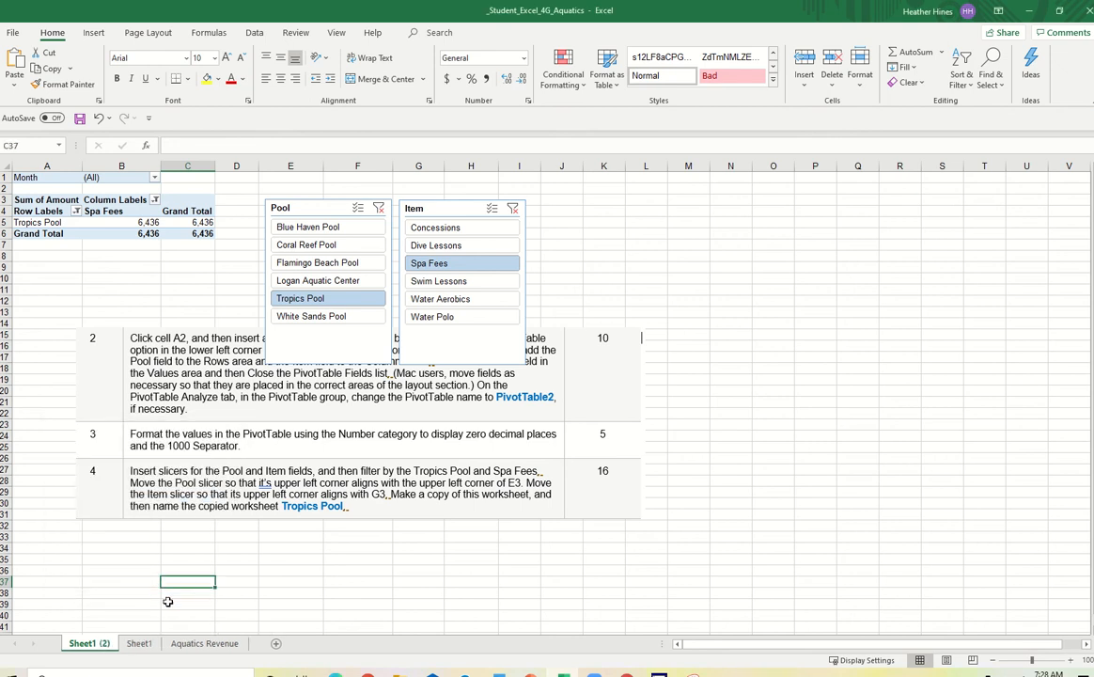
Rename the copied worksheet as Tropics Pool
double_click(97, 645)
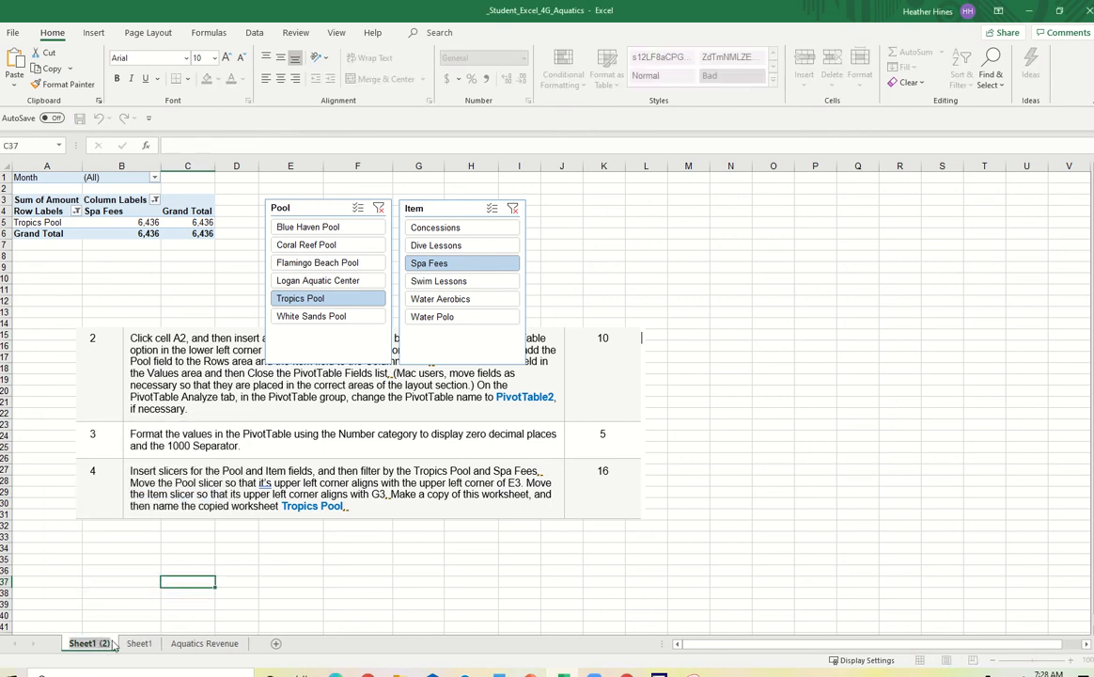
type("Tropics")
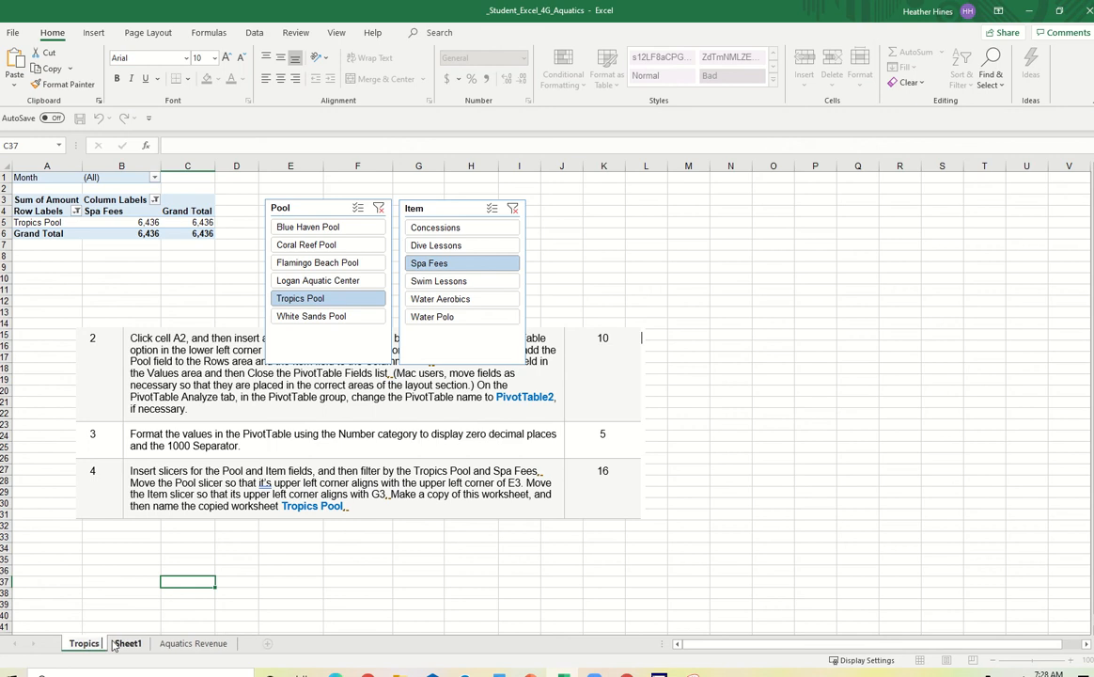
type(" Pool")
left_click(112, 612)
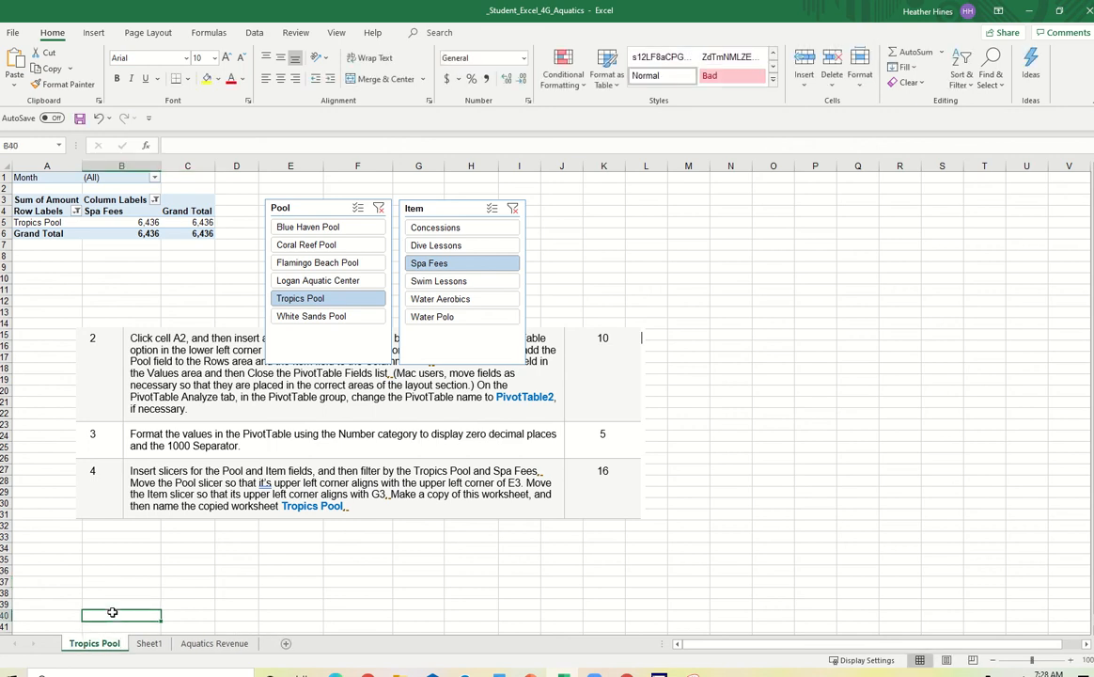
Clear the filters from the Pool and Item slicers on Sheet1 and delete both slicers
left_click_drag(346, 408, 353, 437)
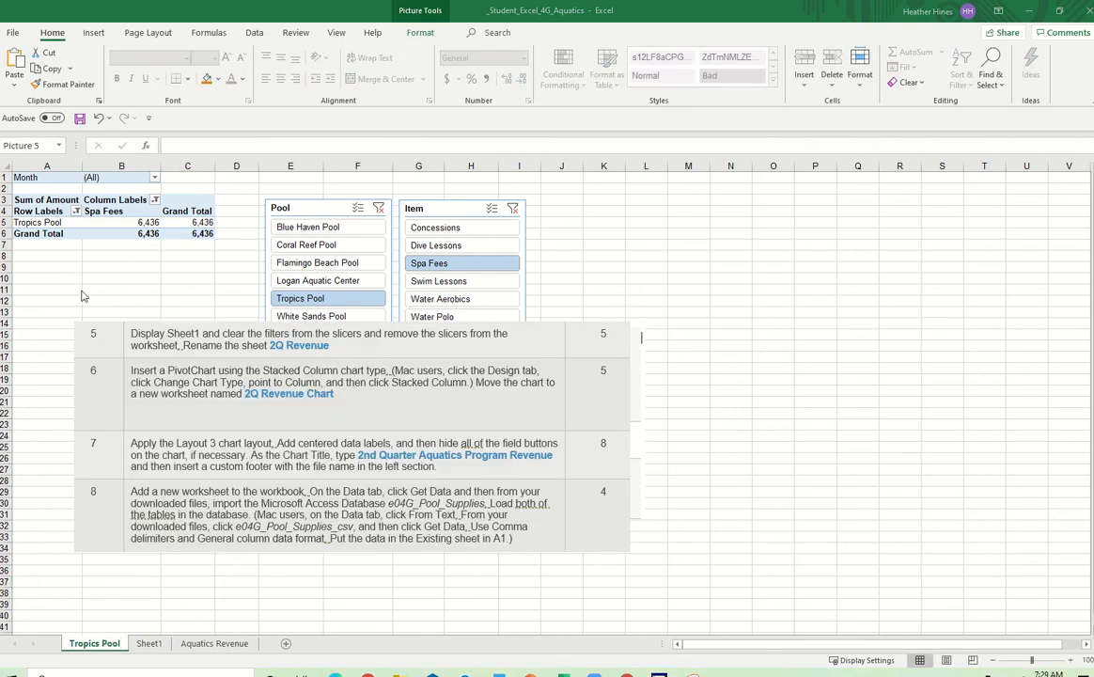
left_click(149, 645)
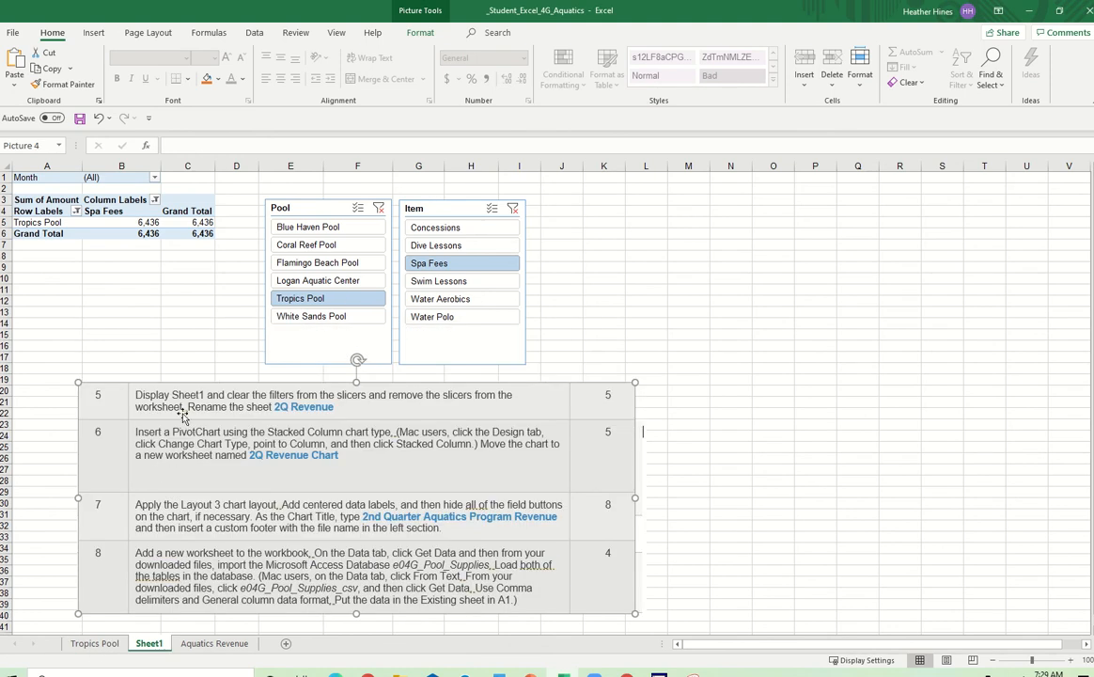
left_click(379, 209)
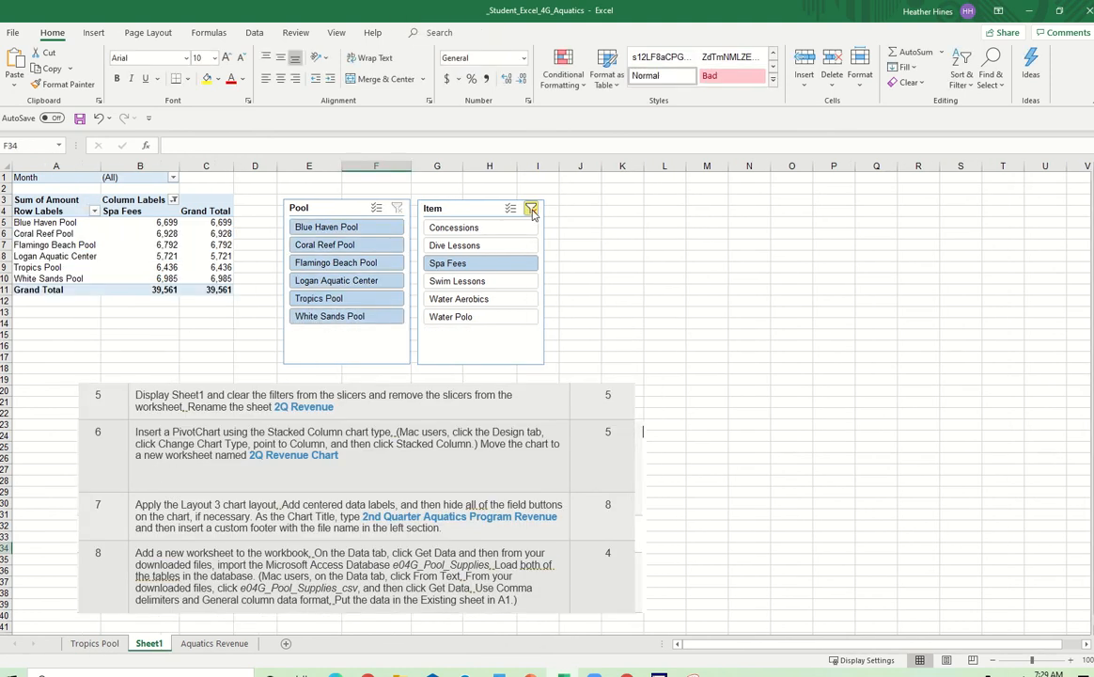
left_click(535, 207)
left_click(361, 208)
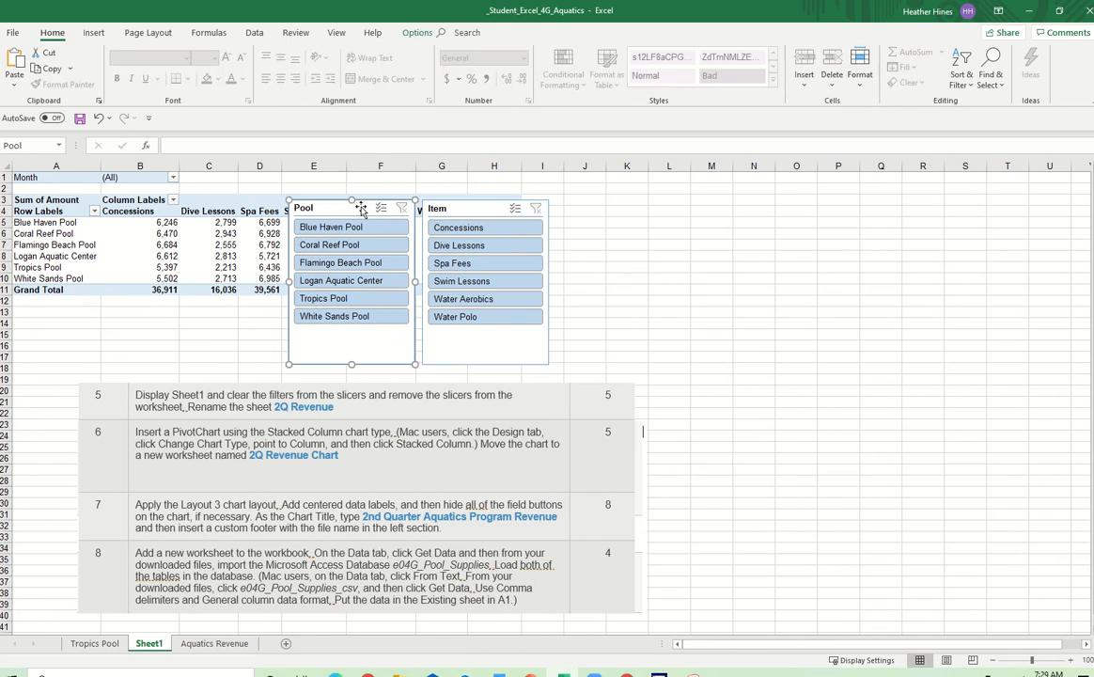
left_click(472, 210, "ctrl")
key("Delete")
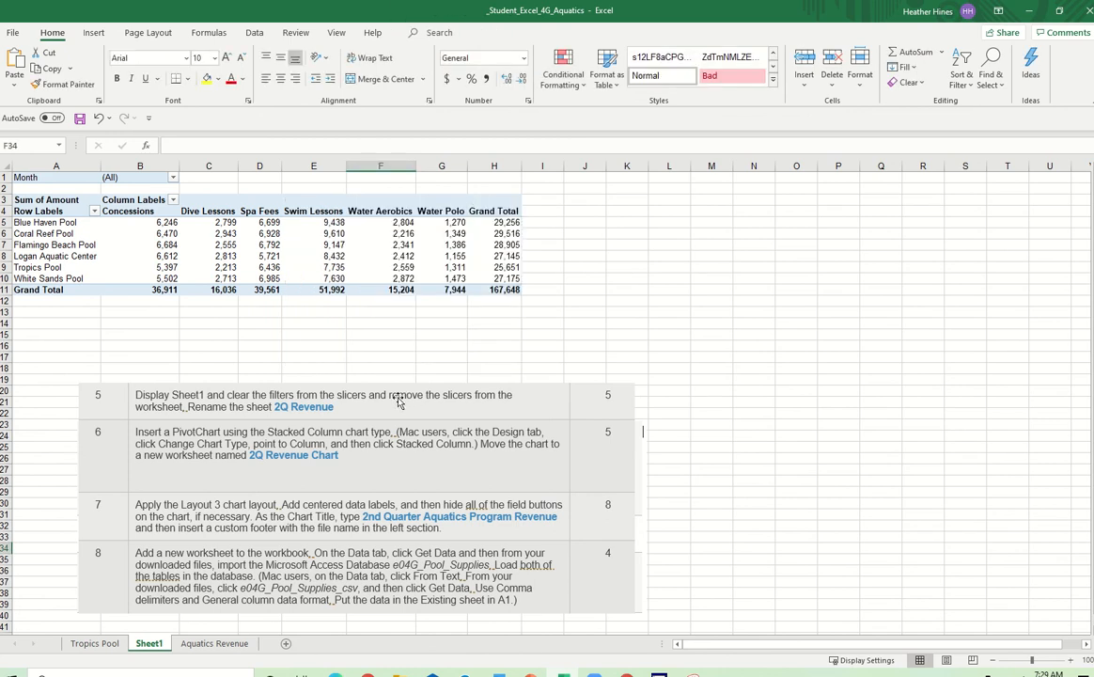
Rename Sheet1 as 2Q Revenue
double_click(148, 643)
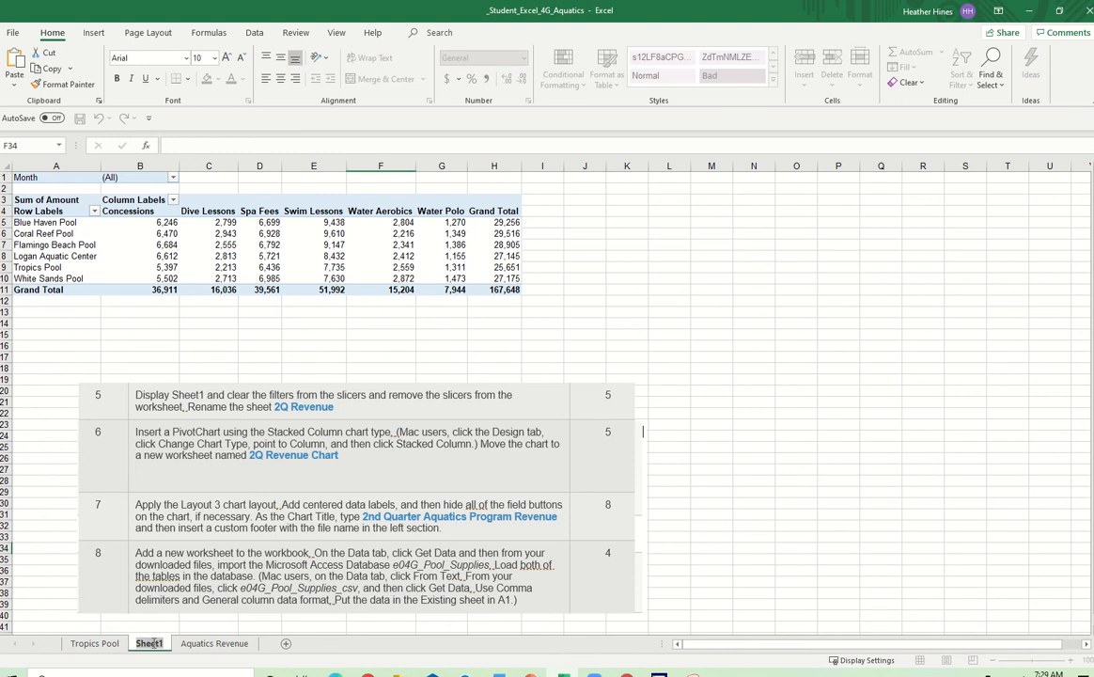
type("sQ")
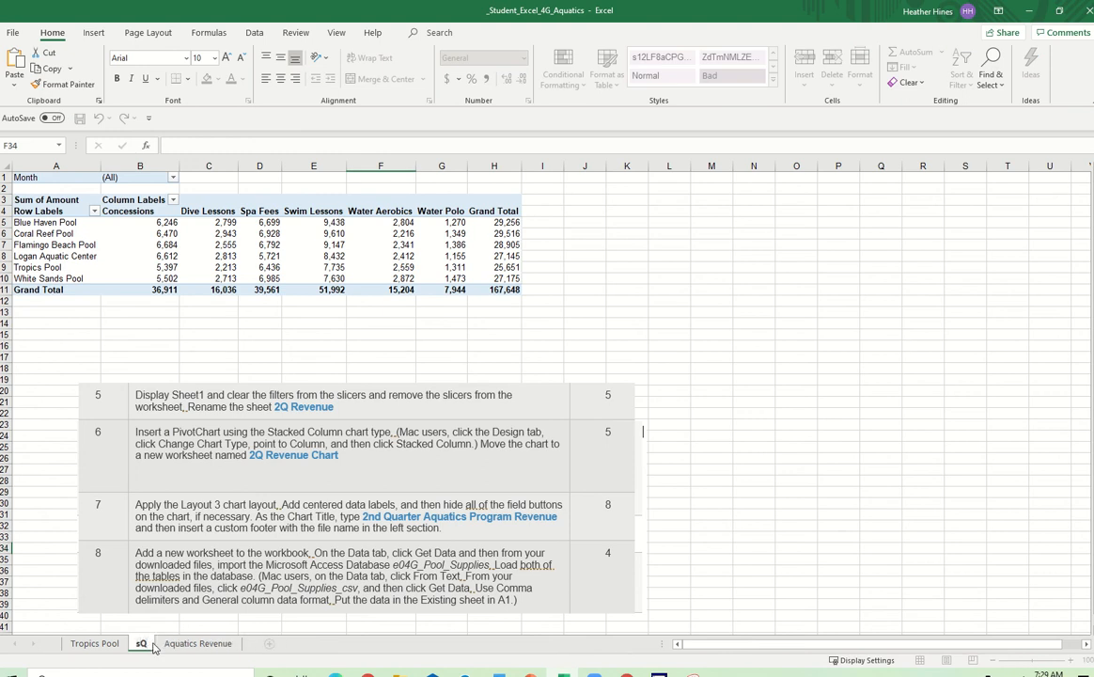
type(" R")
key("BackSpace")
key("BackSpace")
key("BackSpace")
key("BackSpace")
type("2Q Revenu")
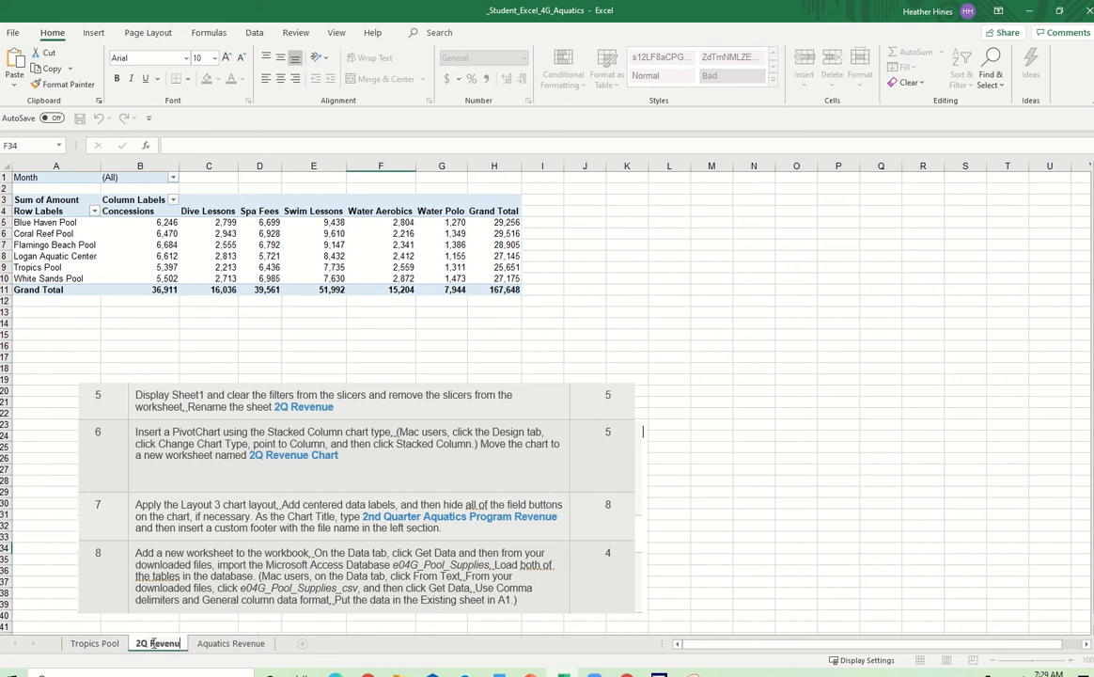
type("e")
left_click(893, 400)
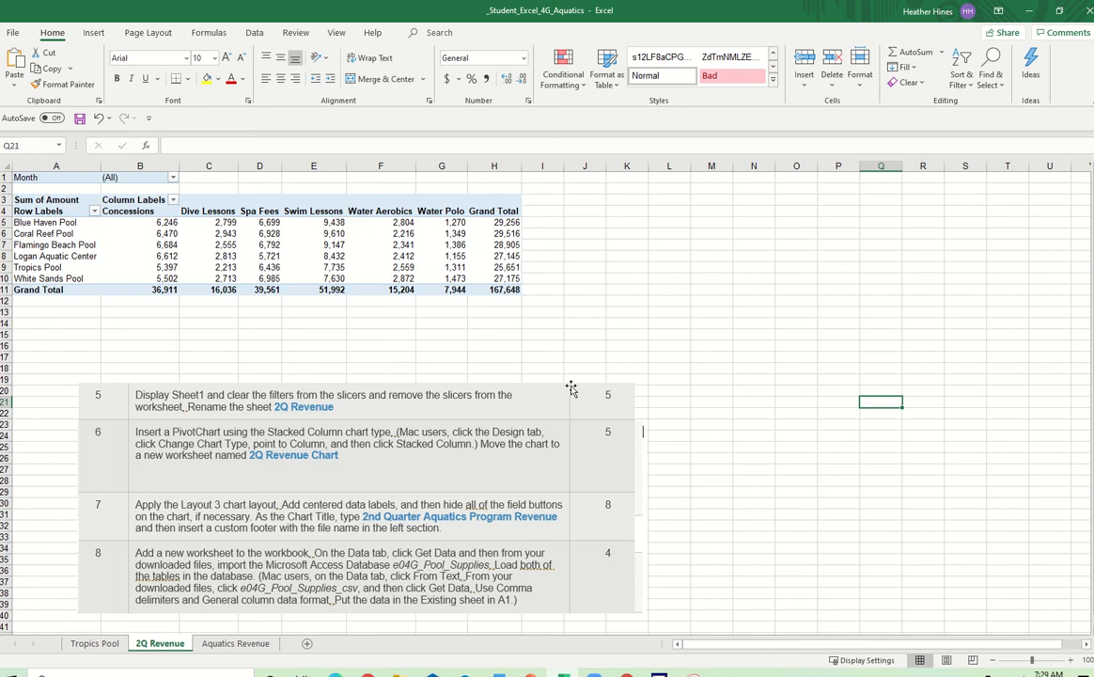
Insert a Stacked Column PivotChart based on the 2Q Revenue PivotTable and place it beside the table
left_click(389, 266)
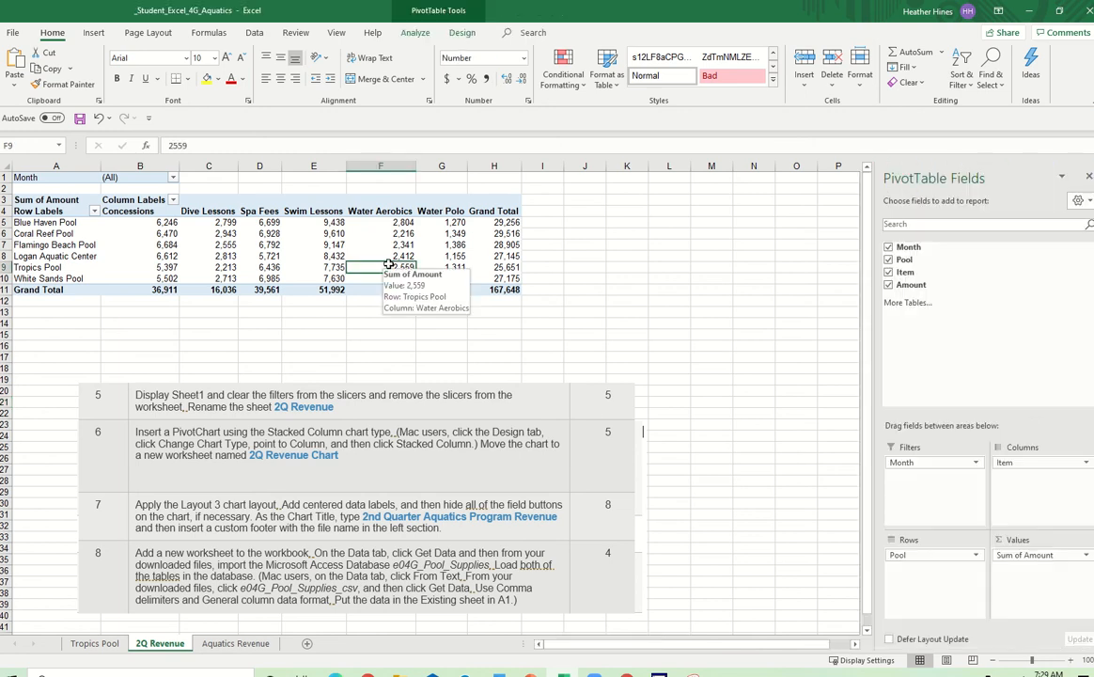
left_click(94, 33)
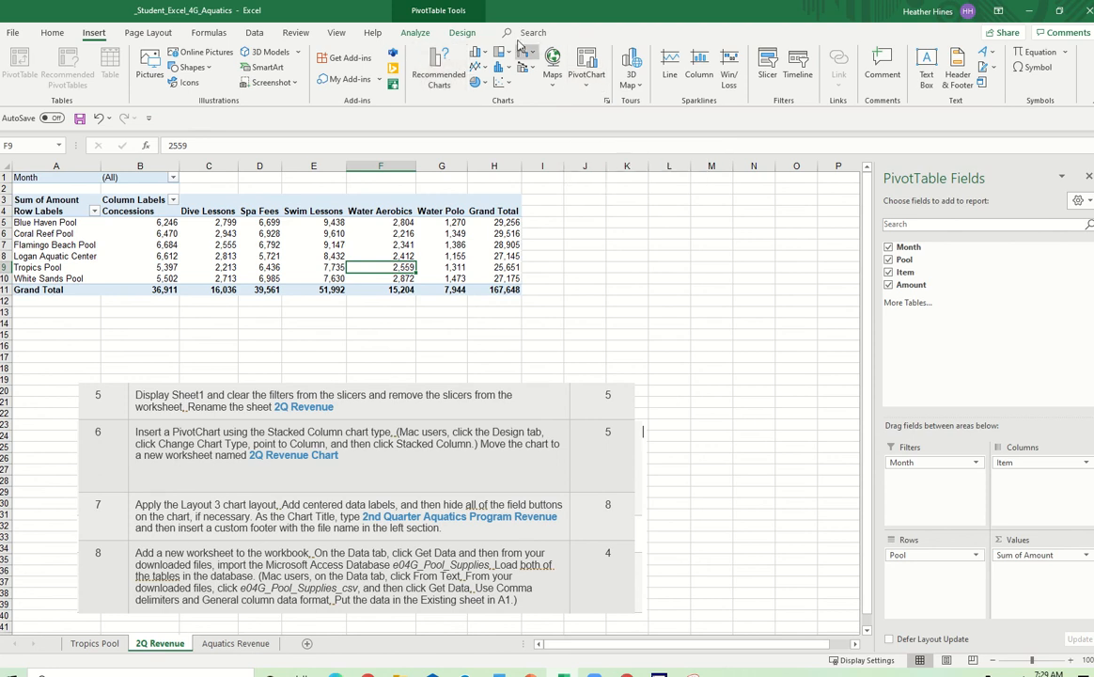
left_click(587, 81)
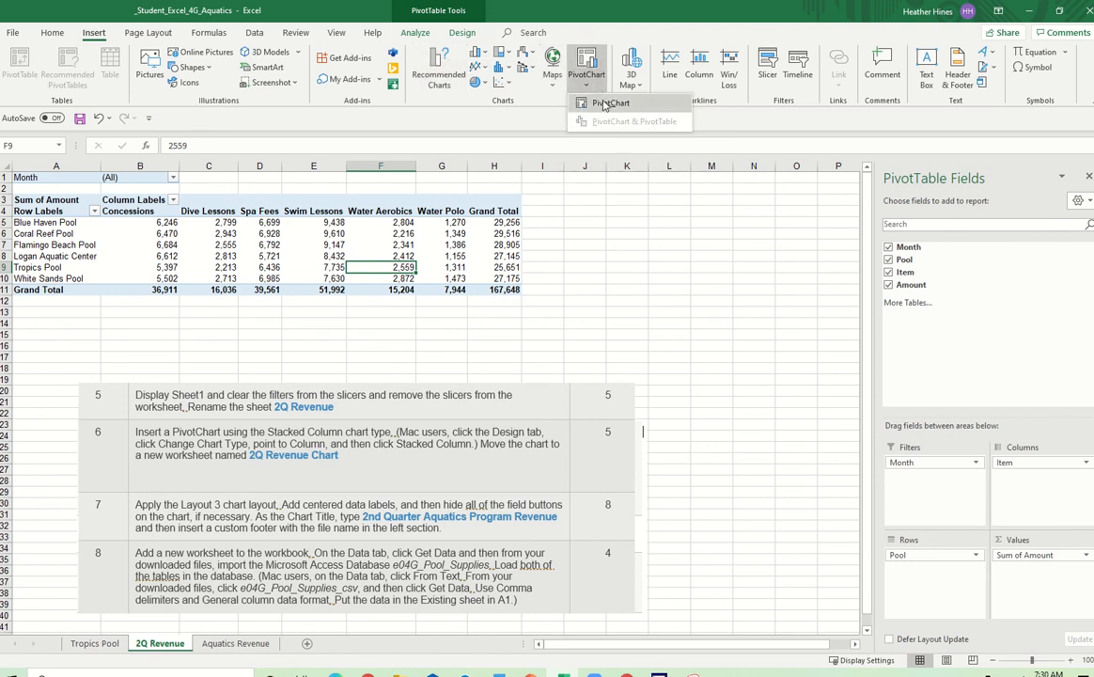
left_click(607, 105)
left_click_drag(591, 156, 712, 151)
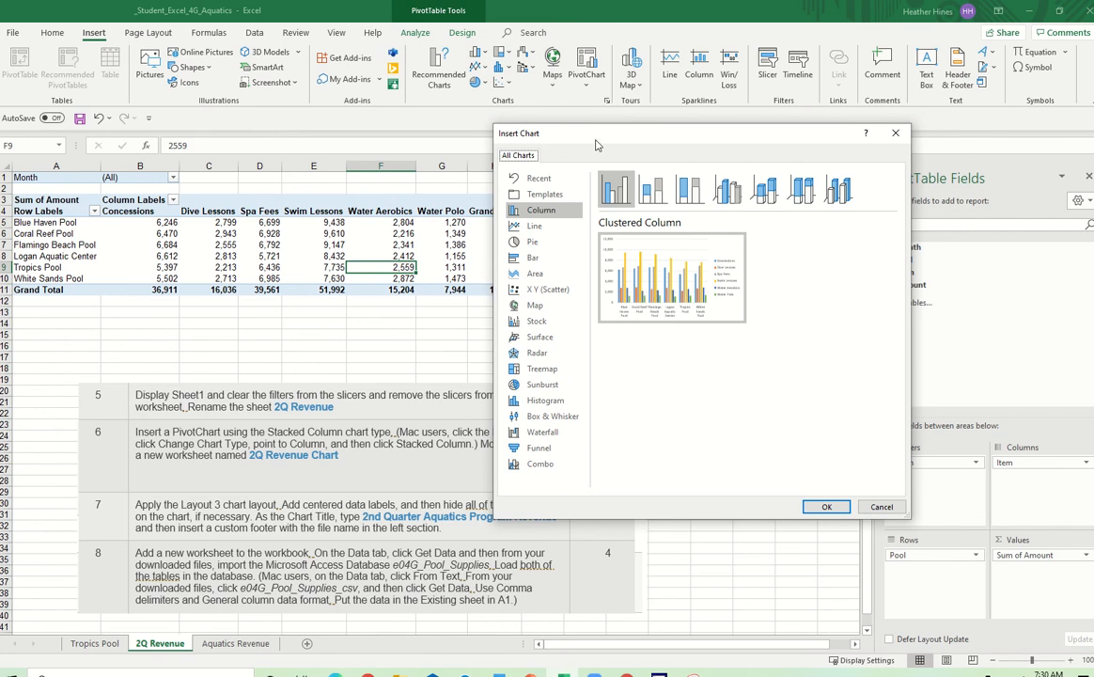
left_click_drag(595, 144, 670, 139)
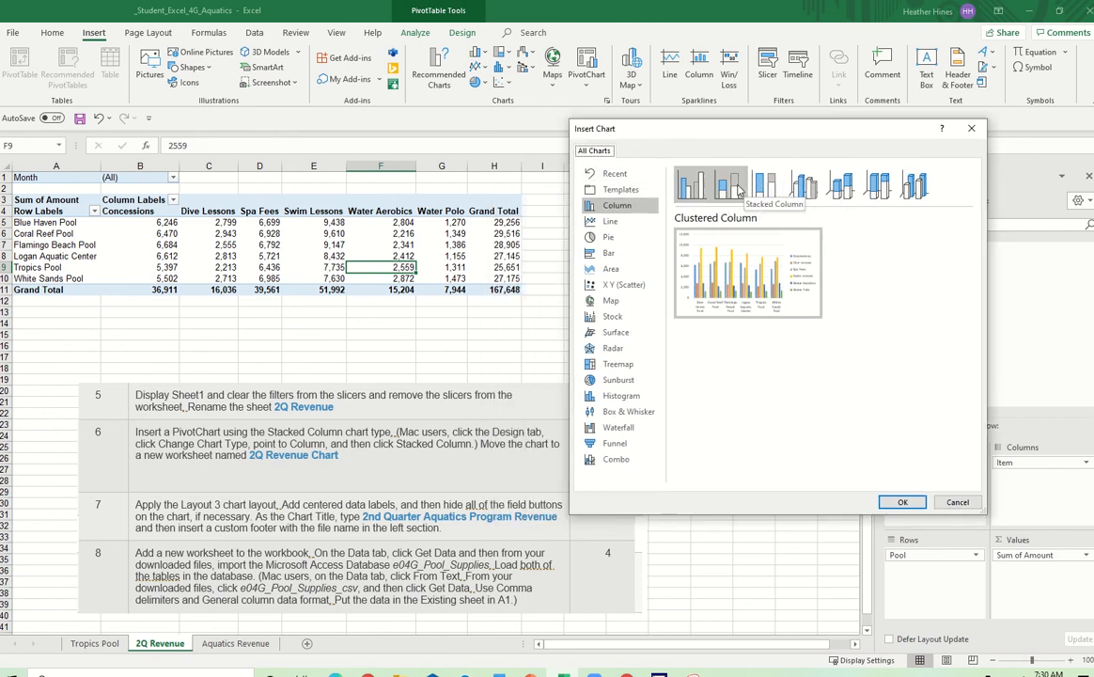
left_click(728, 185)
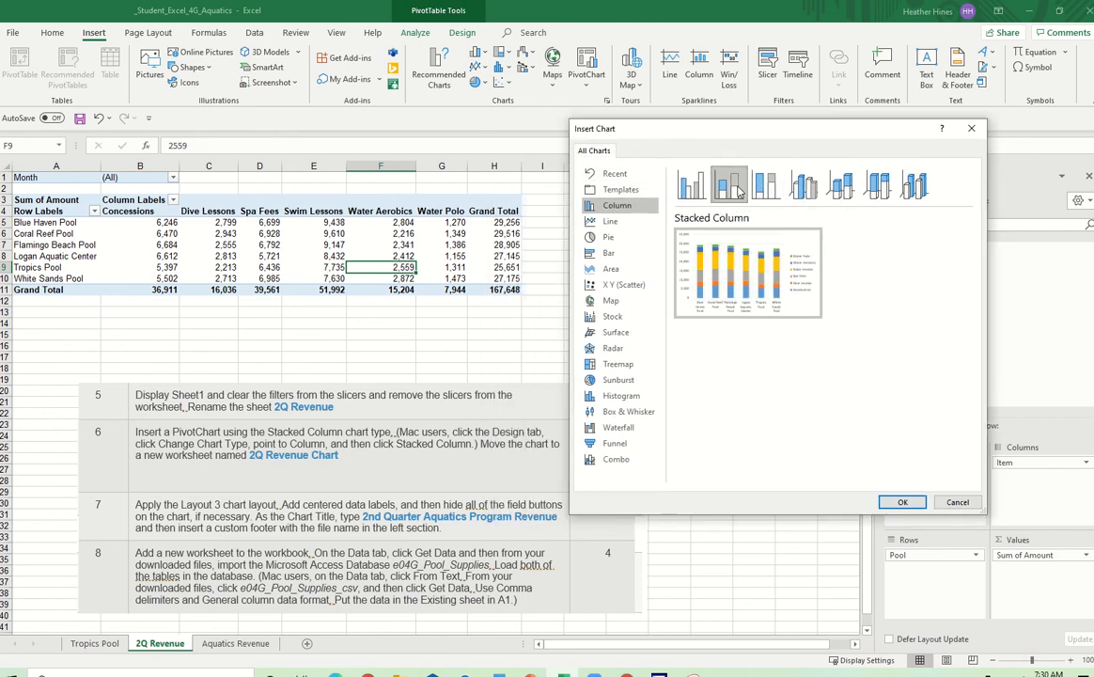
left_click(920, 508)
left_click_drag(550, 335, 712, 192)
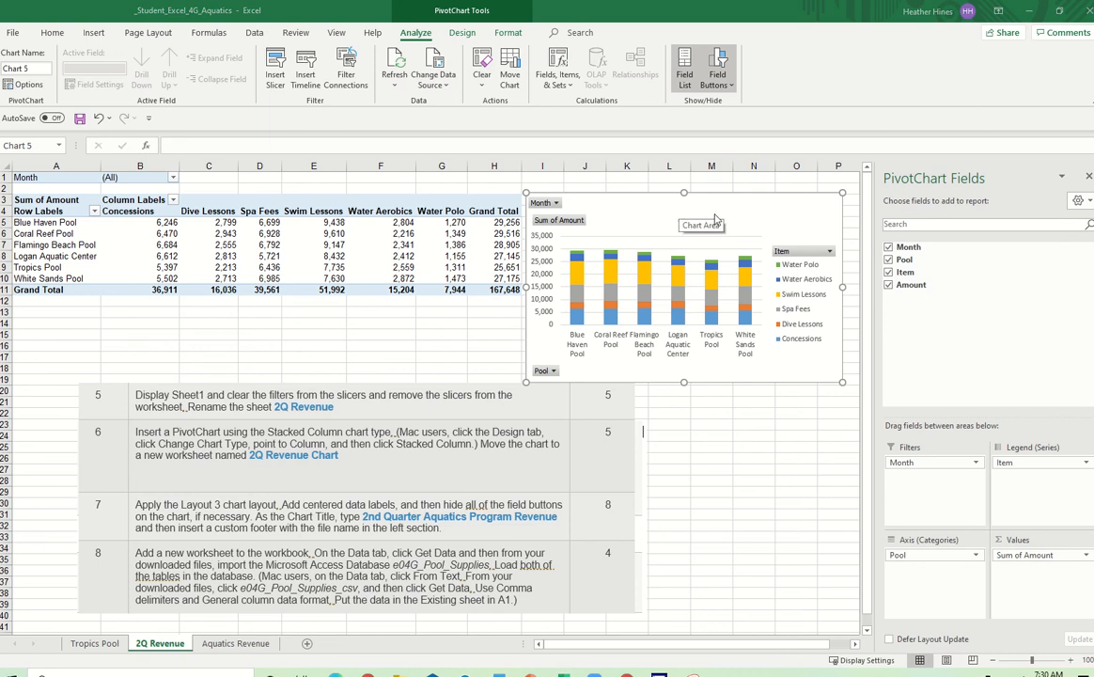
Move the PivotChart to a new sheet named 2Q Revenue Chart
right_click(753, 215)
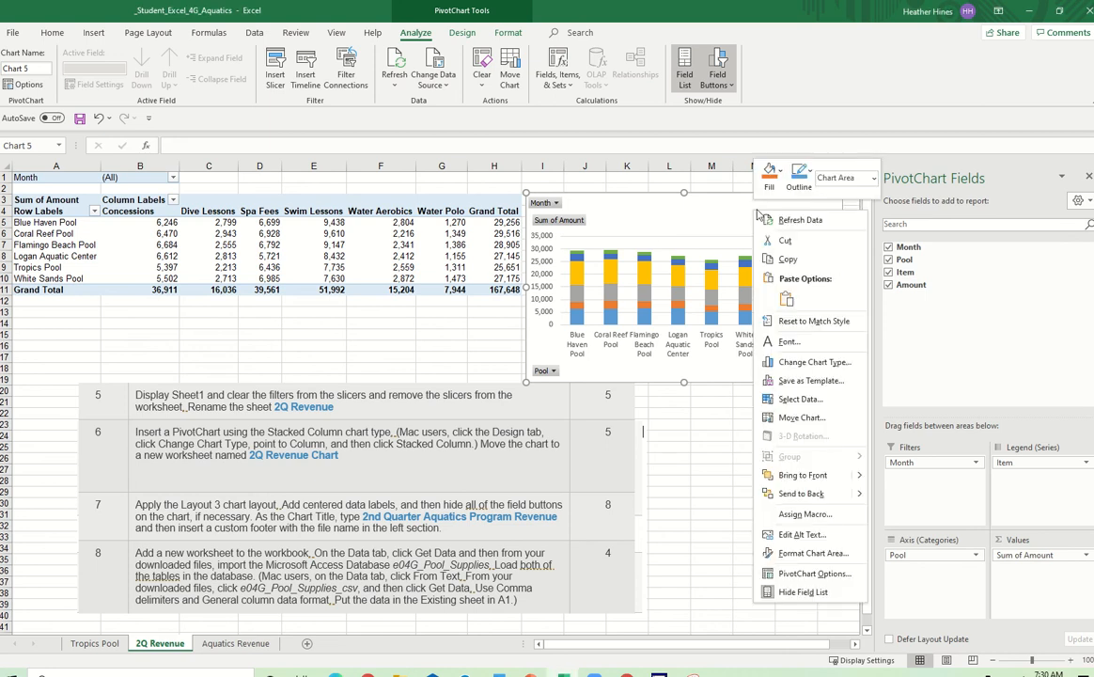
left_click(798, 417)
left_click(727, 400)
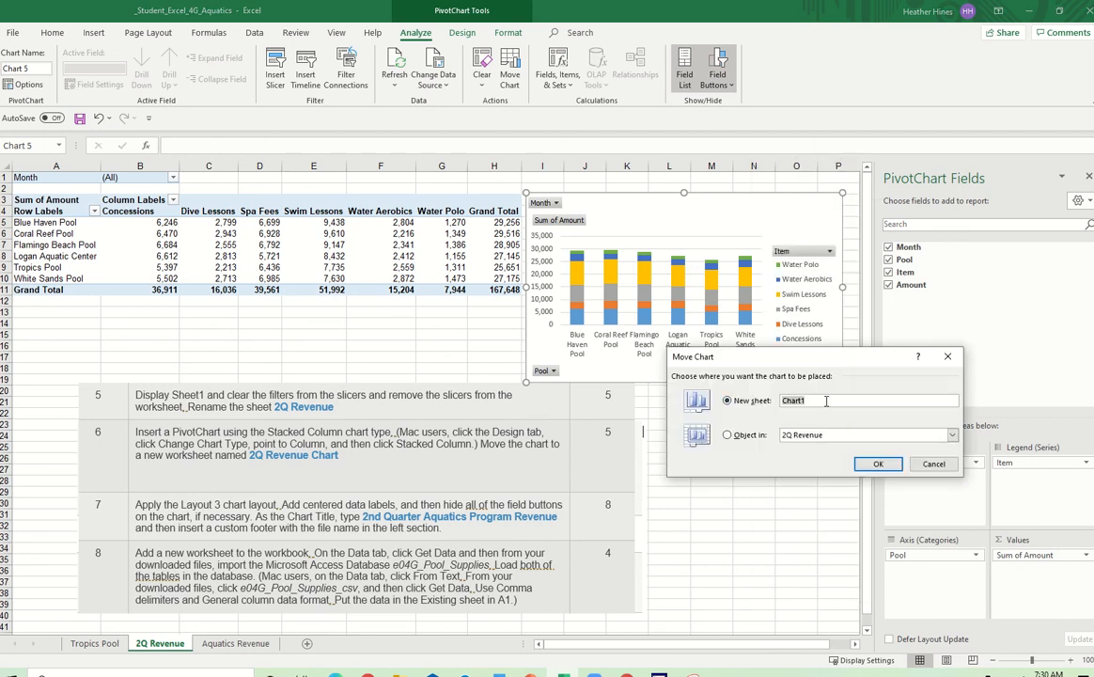
type("2Q Revenue")
key("Return")
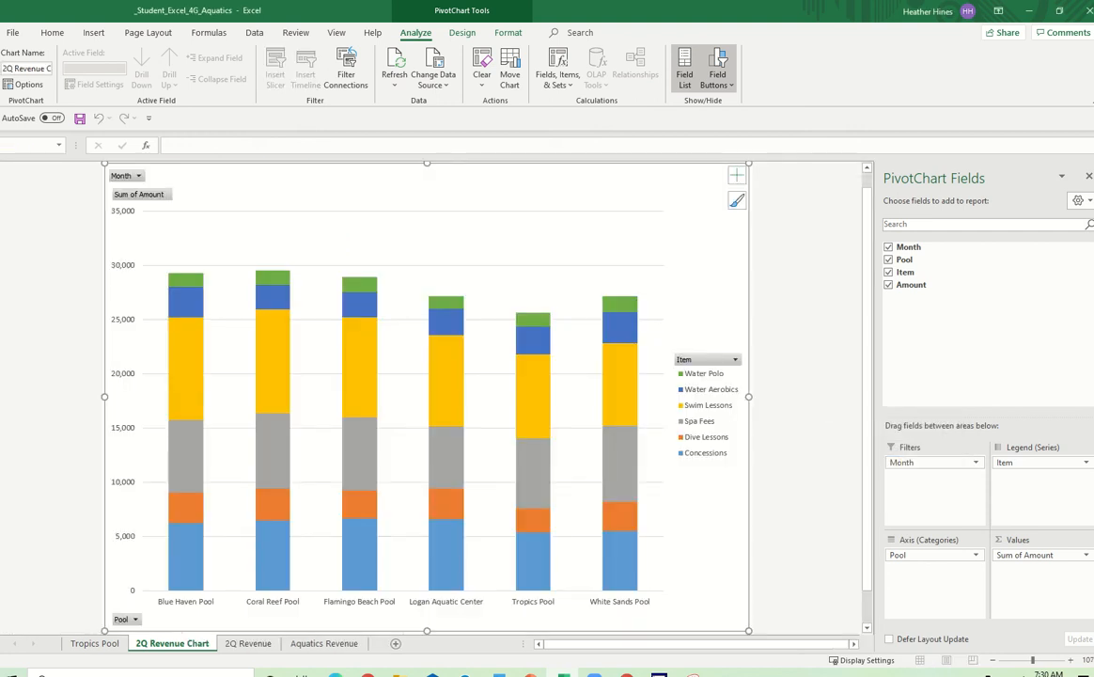
Paste the copied instructions picture onto the chart sheet and apply the Layout 3 chart layout to the PivotChart
key("ctrl+v")
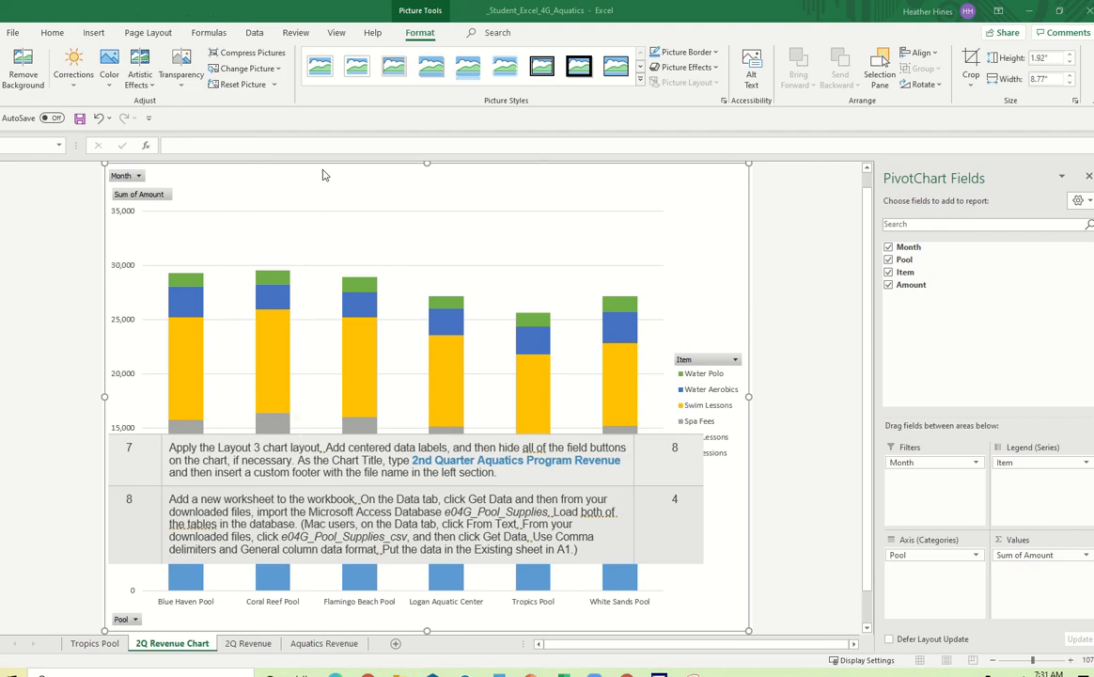
left_click(235, 179)
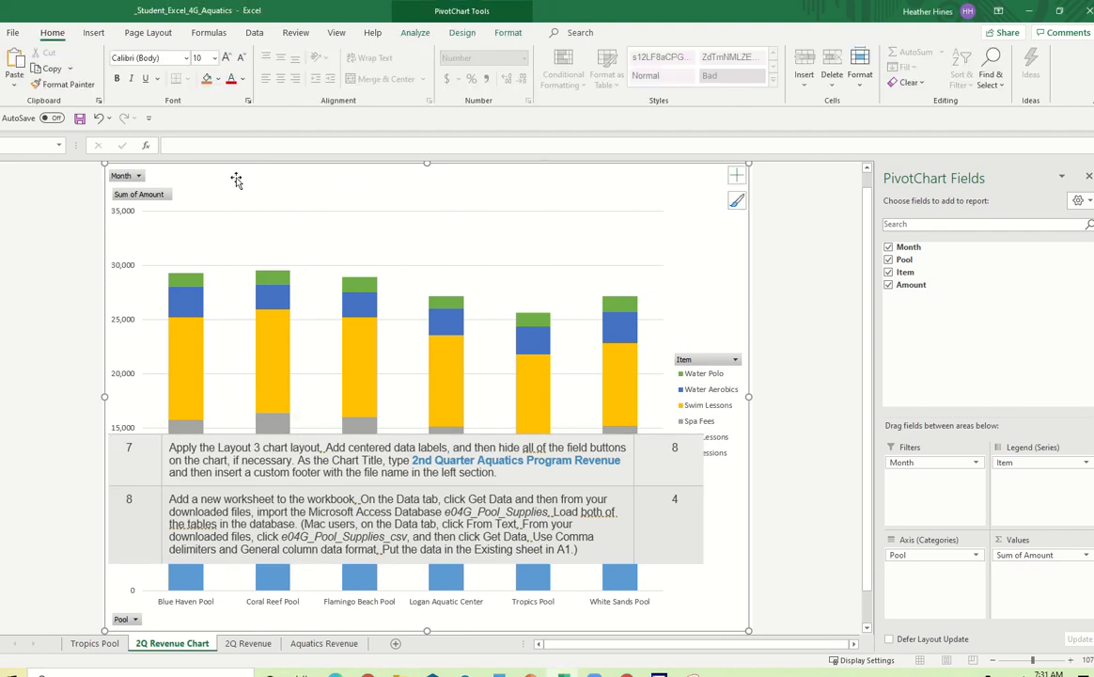
left_click(462, 32)
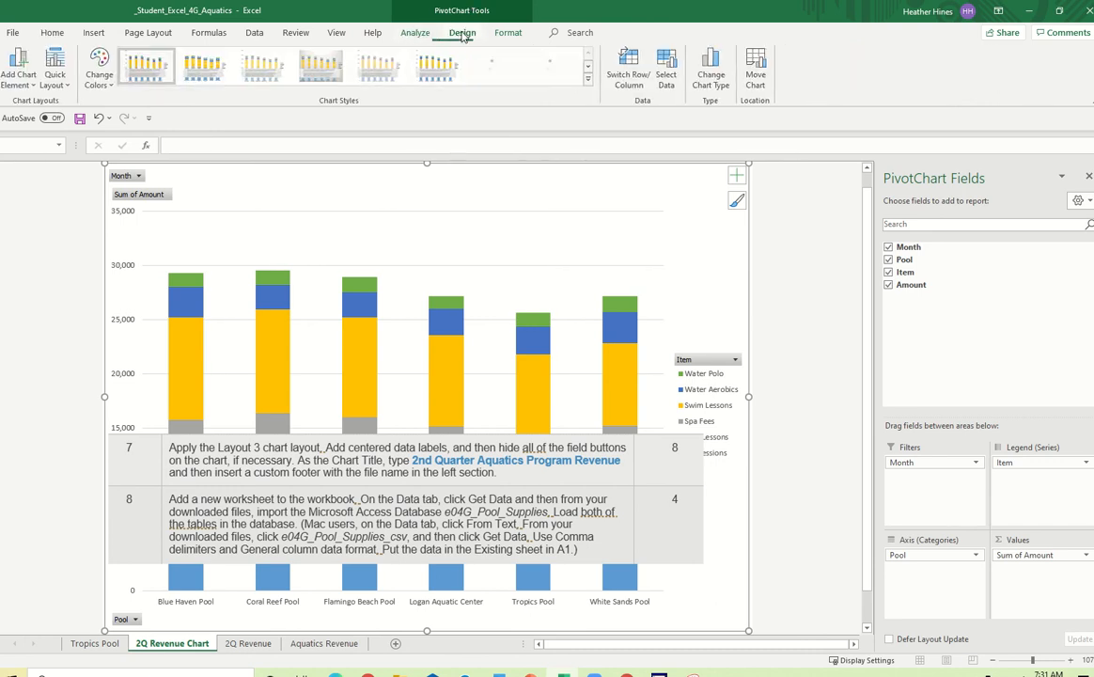
left_click(56, 77)
left_click(137, 117)
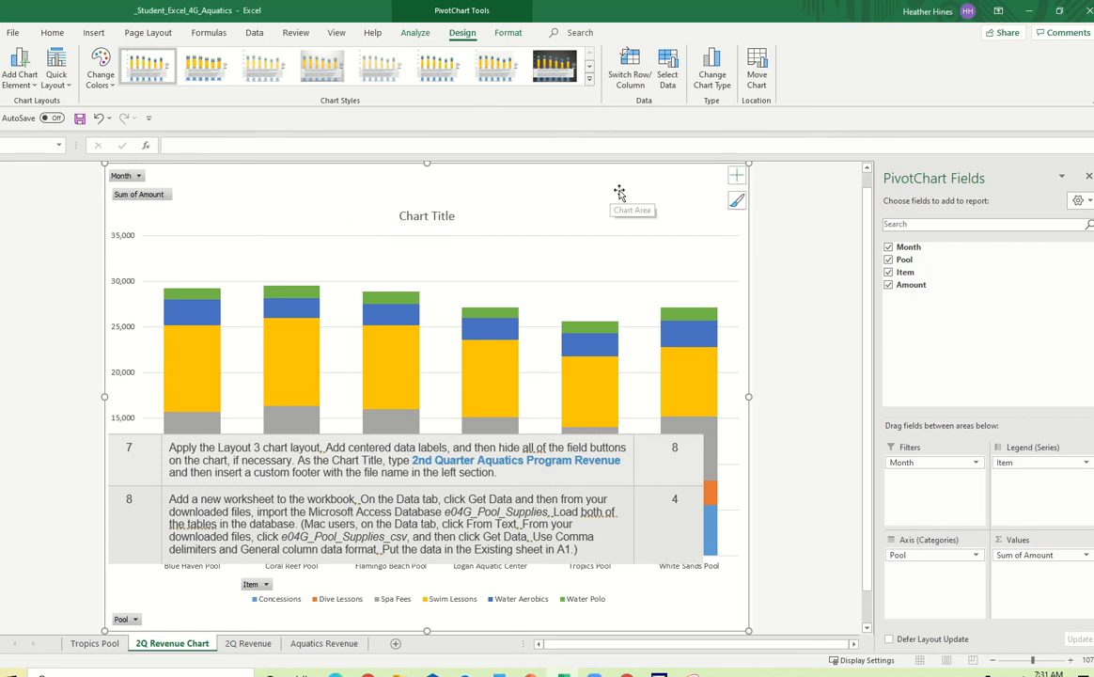
Add centered data labels to the stacked columns of the PivotChart
left_click(738, 176)
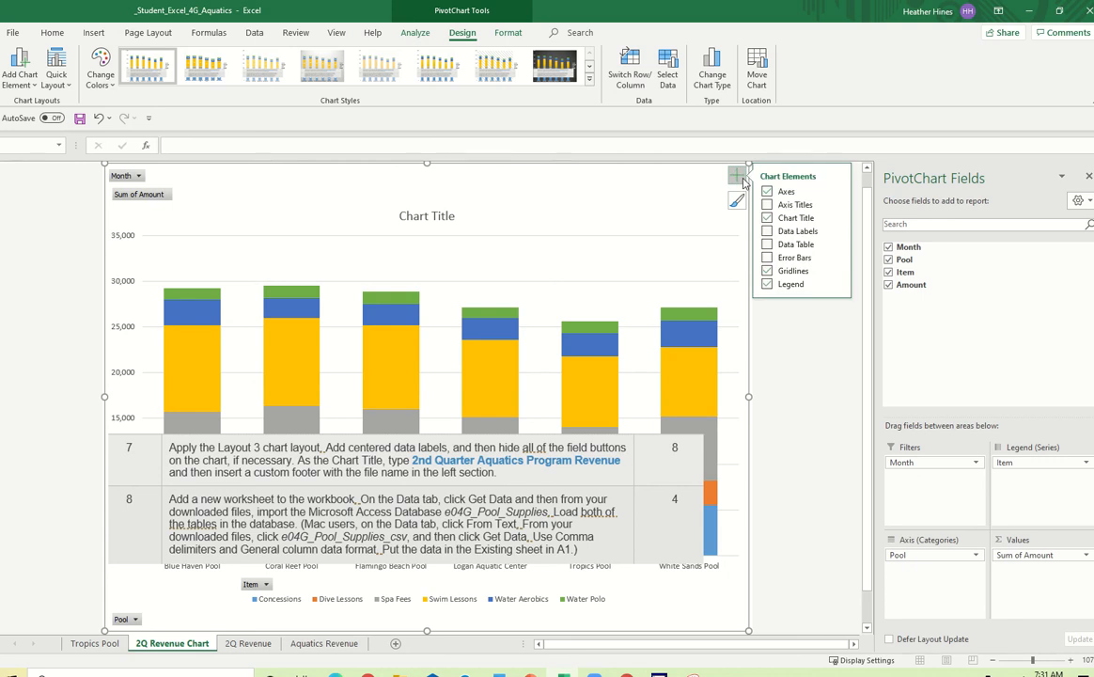
left_click(768, 231)
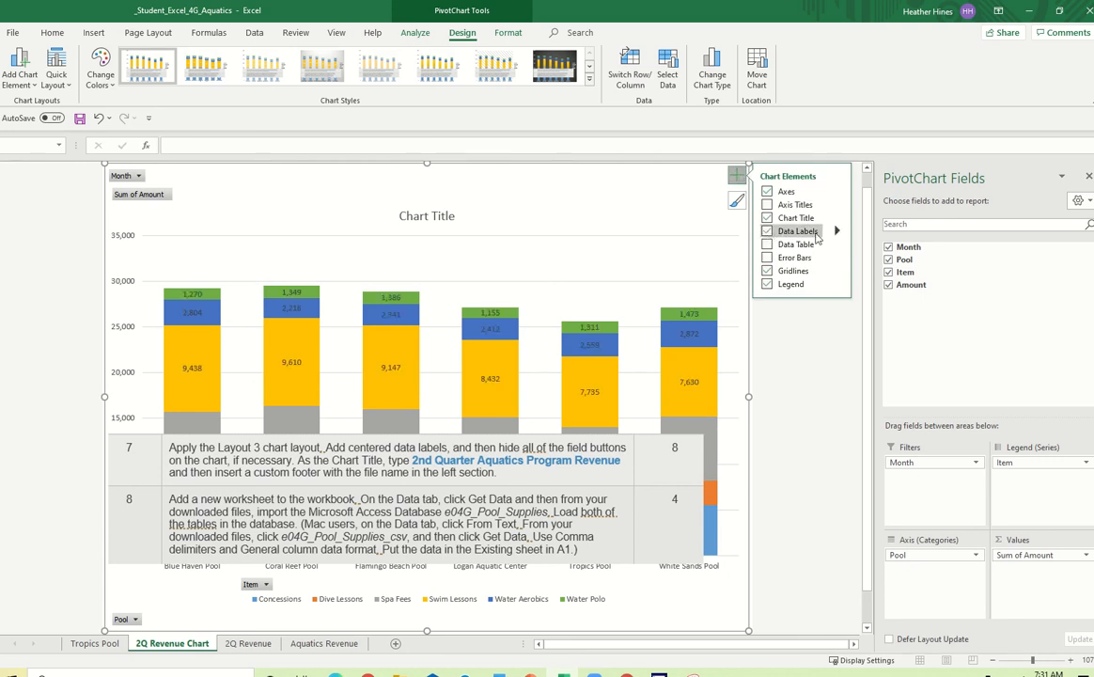
left_click(837, 231)
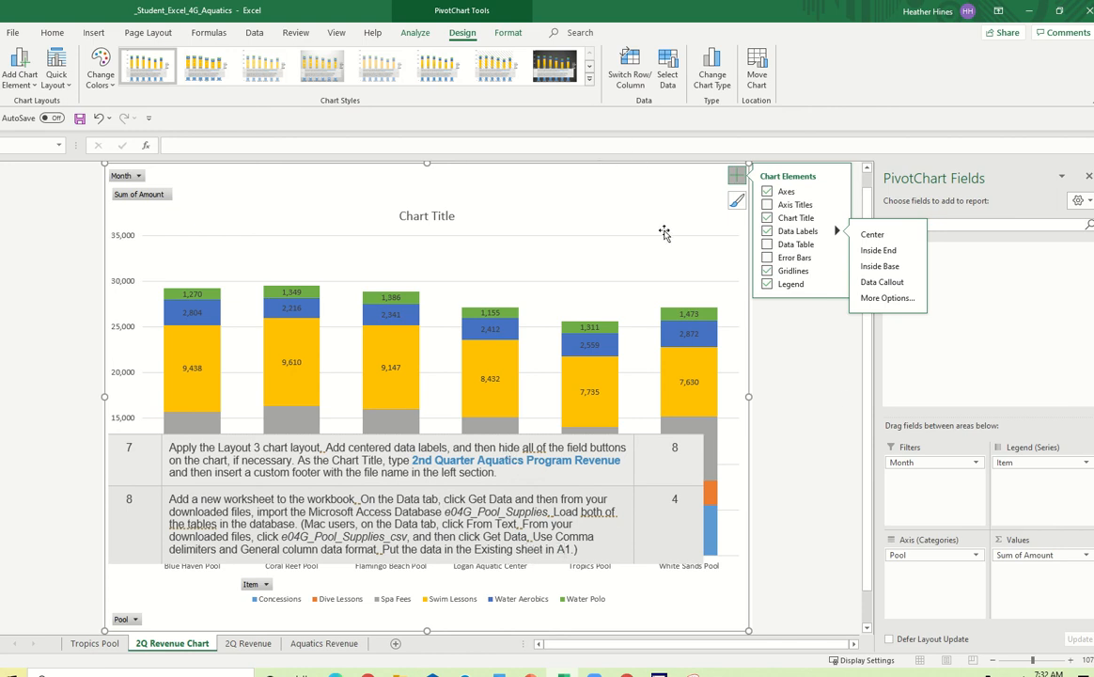
left_click(838, 398)
left_click(665, 211)
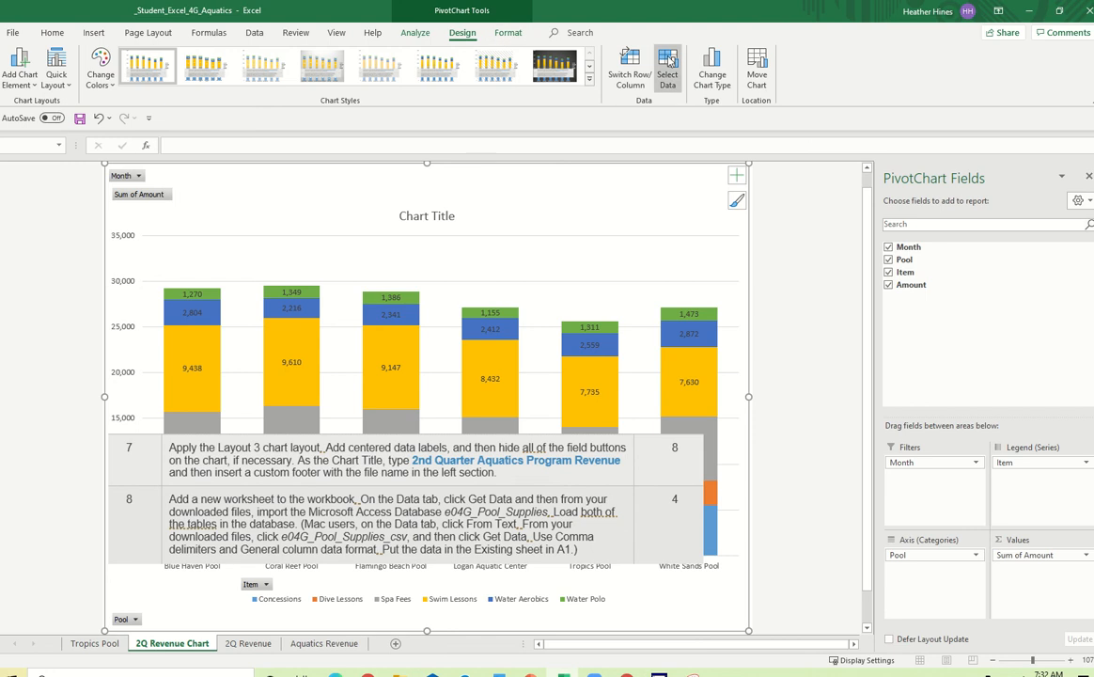
Hide all of the field buttons on the PivotChart
left_click(513, 35)
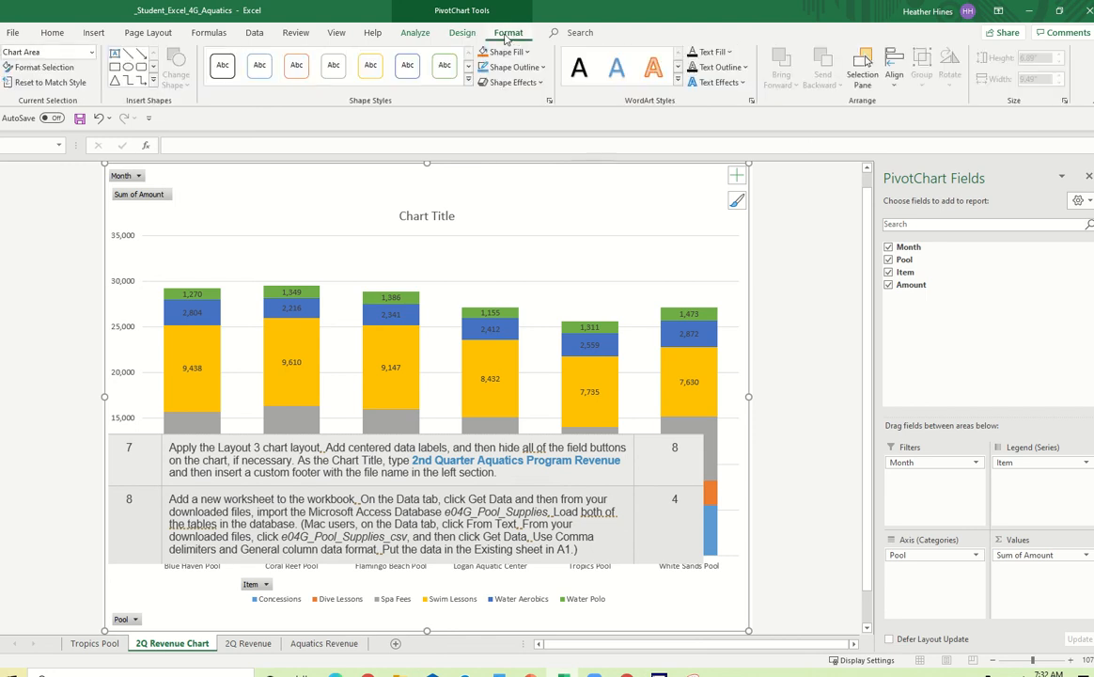
left_click(462, 33)
left_click(416, 33)
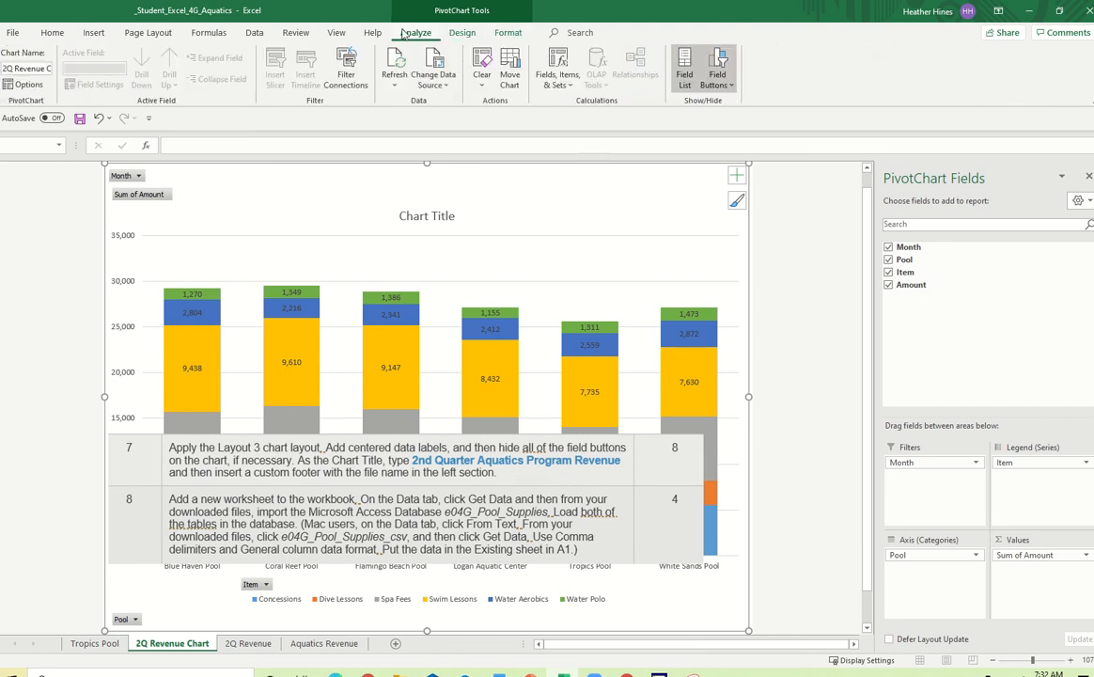
left_click(731, 86)
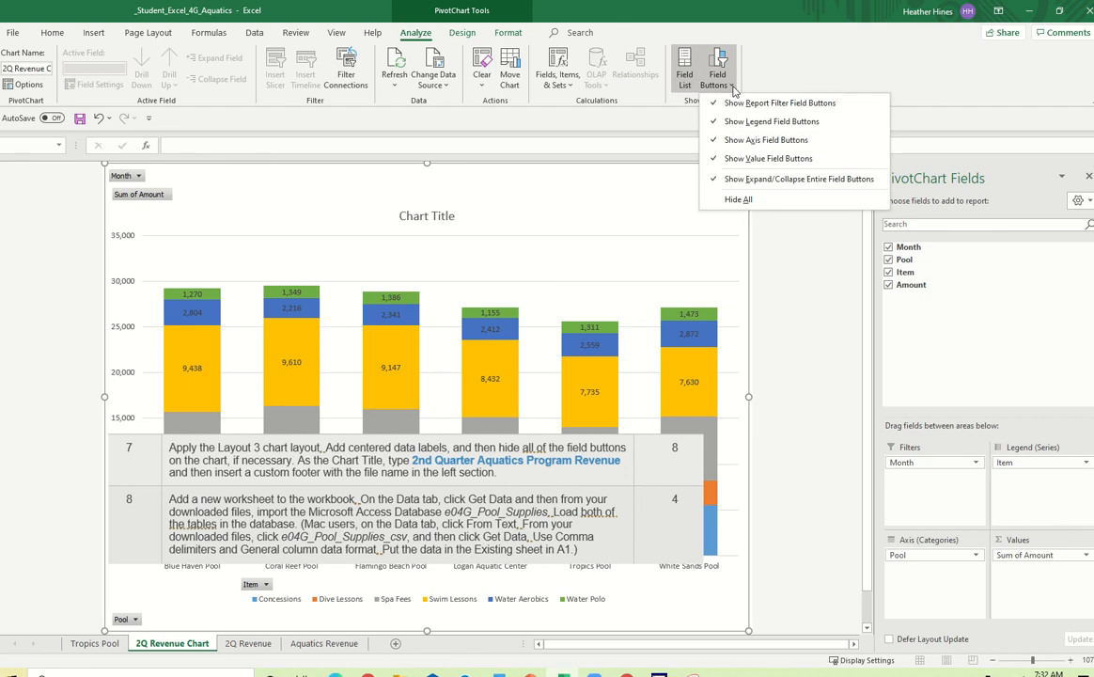
left_click(755, 201)
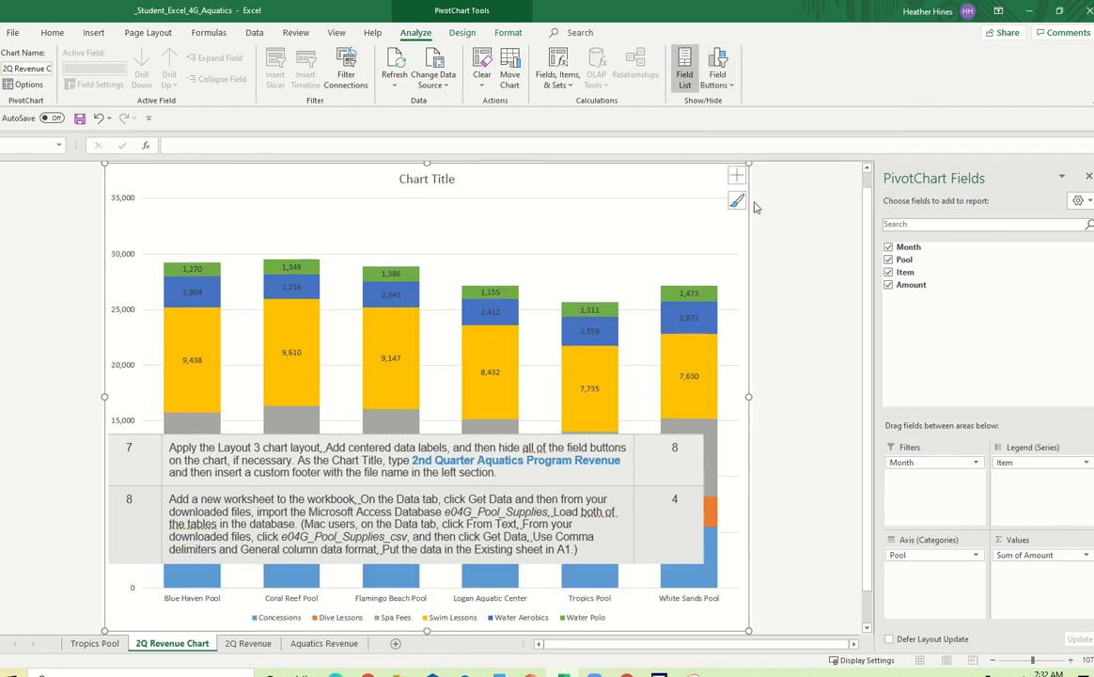
left_click(717, 73)
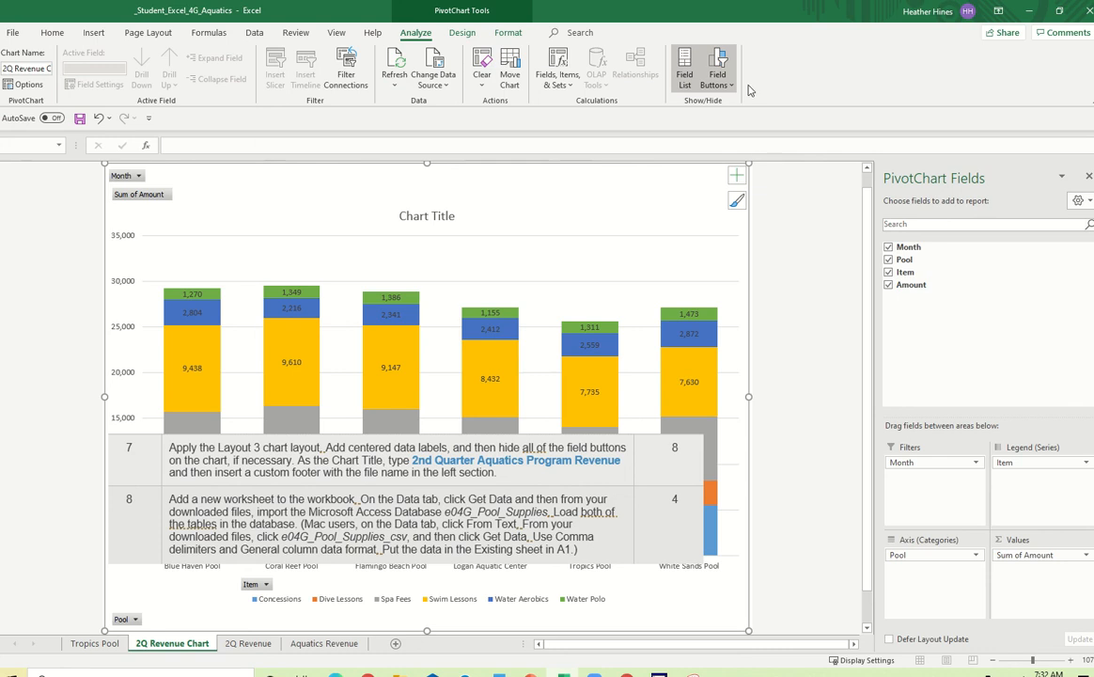
left_click(717, 79)
left_click(743, 199)
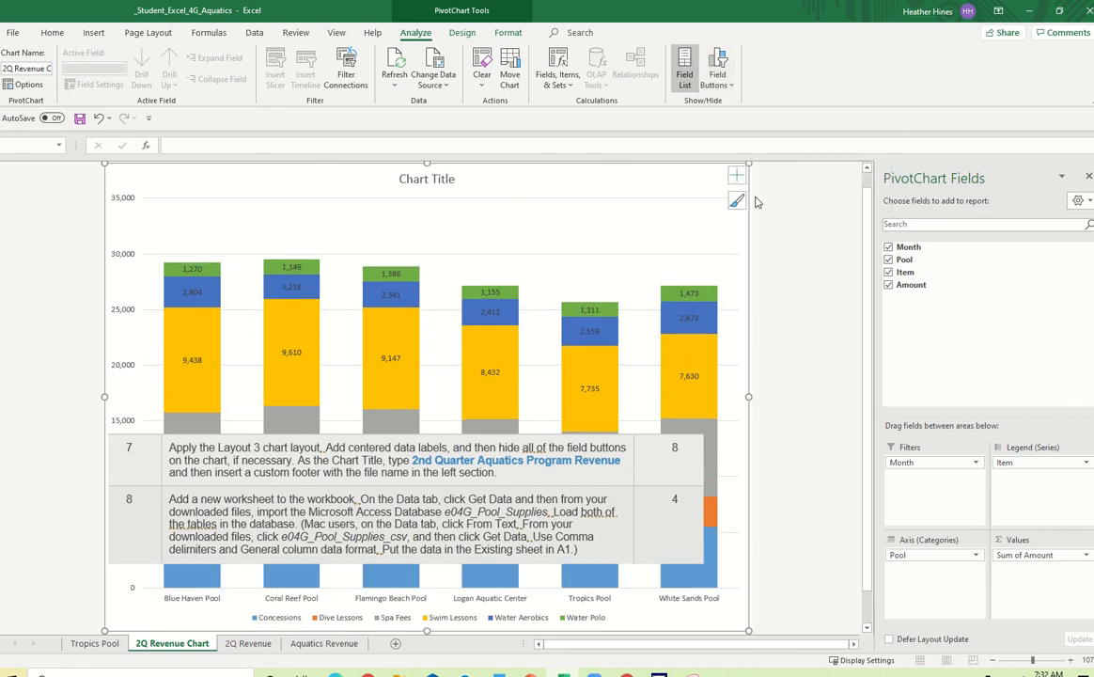
Replace the placeholder chart title with "2nd Quarter Aquatics Program Revenue"
double_click(422, 183)
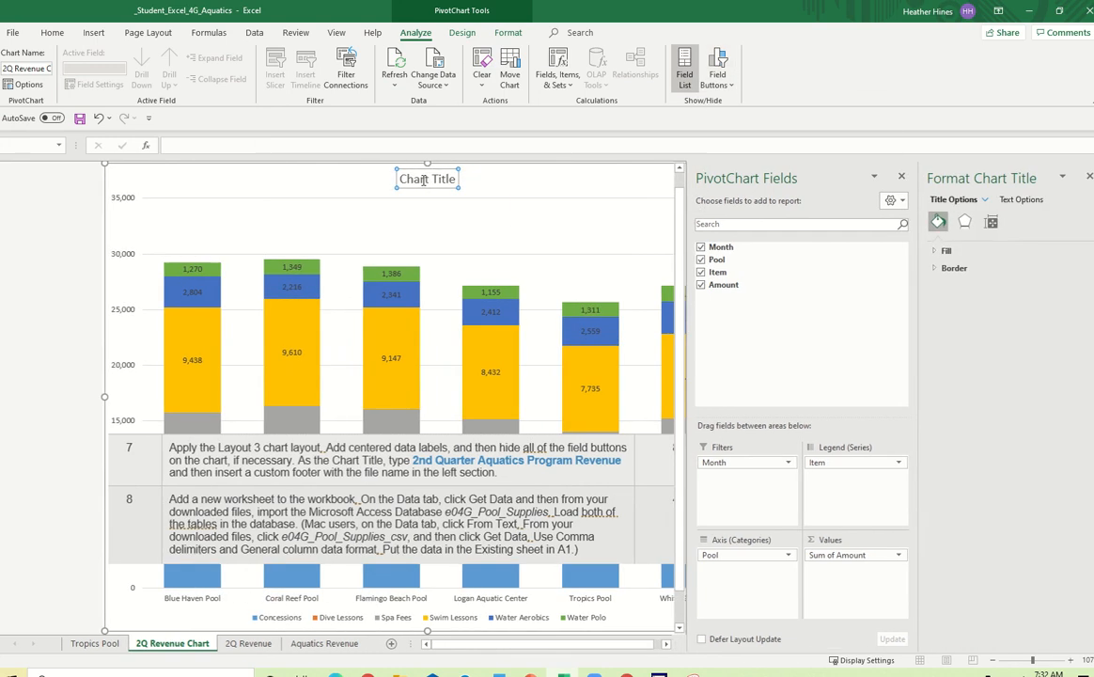
double_click(353, 179)
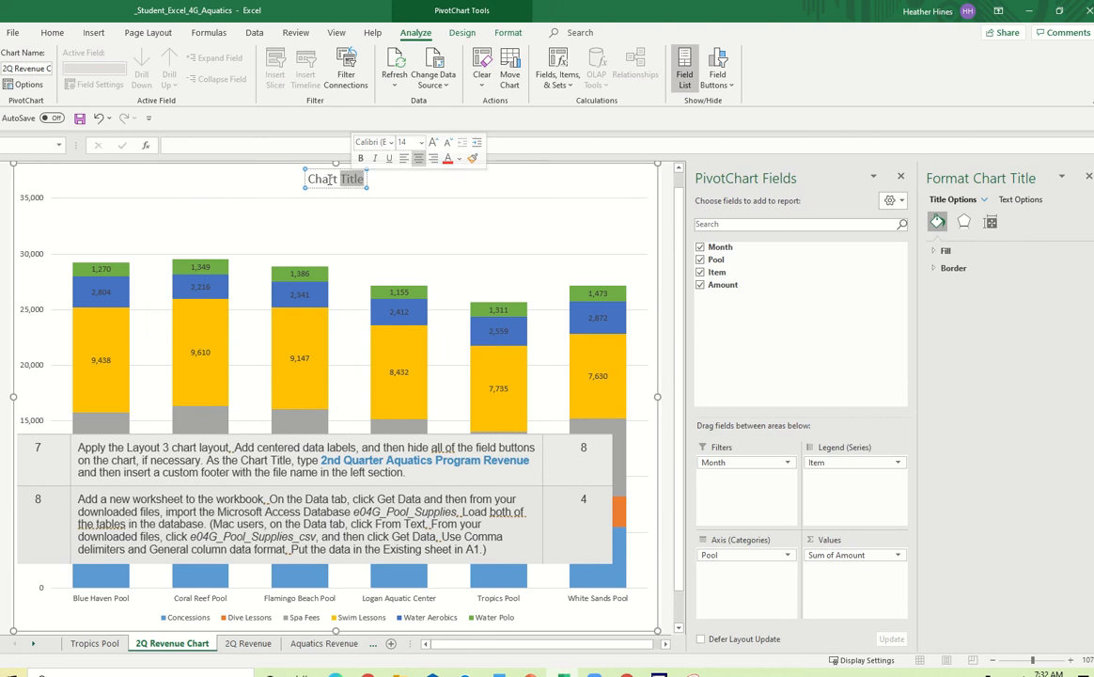
triple_click(330, 179)
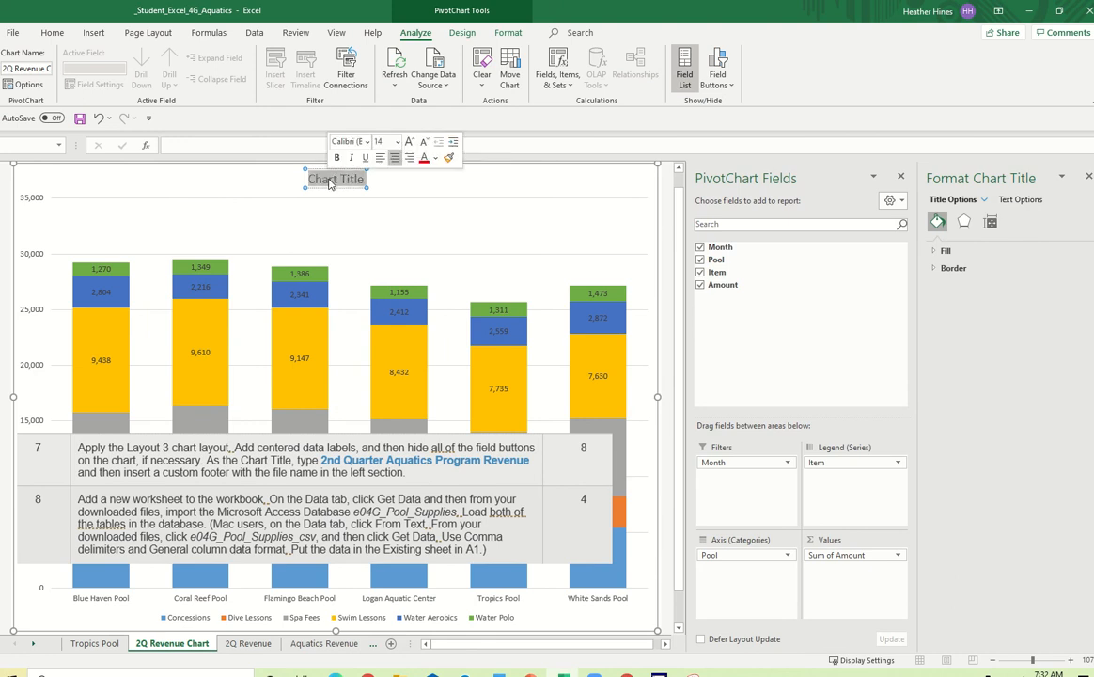
type("2nd Qu")
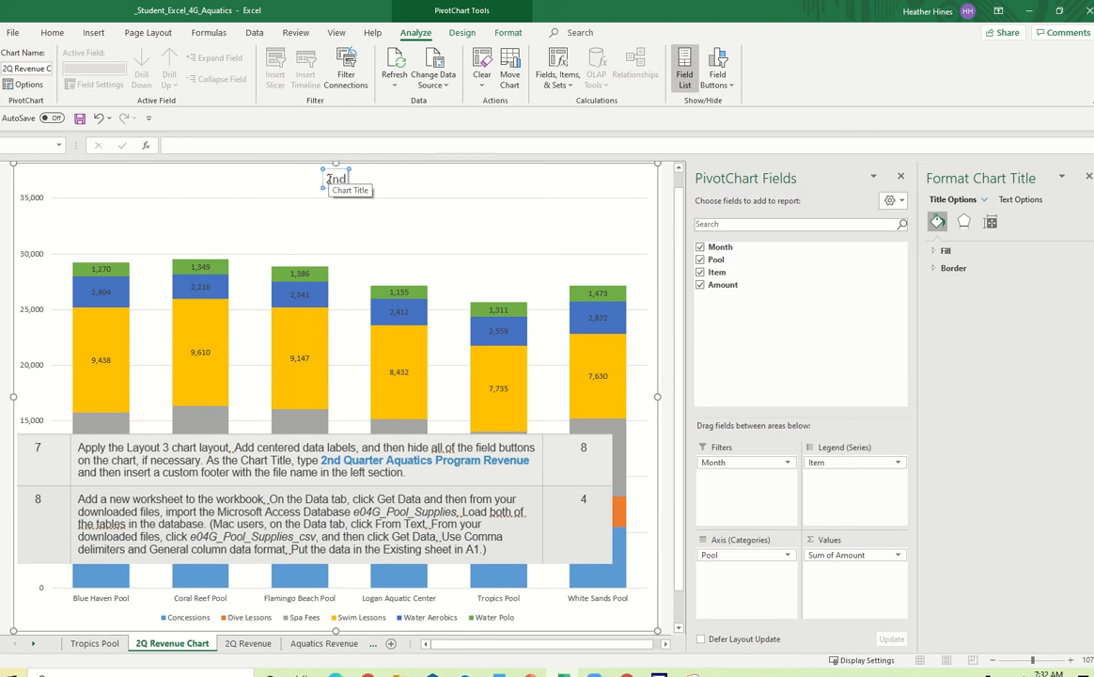
key("BackSpace")
key("BackSpace")
type("Quarter A")
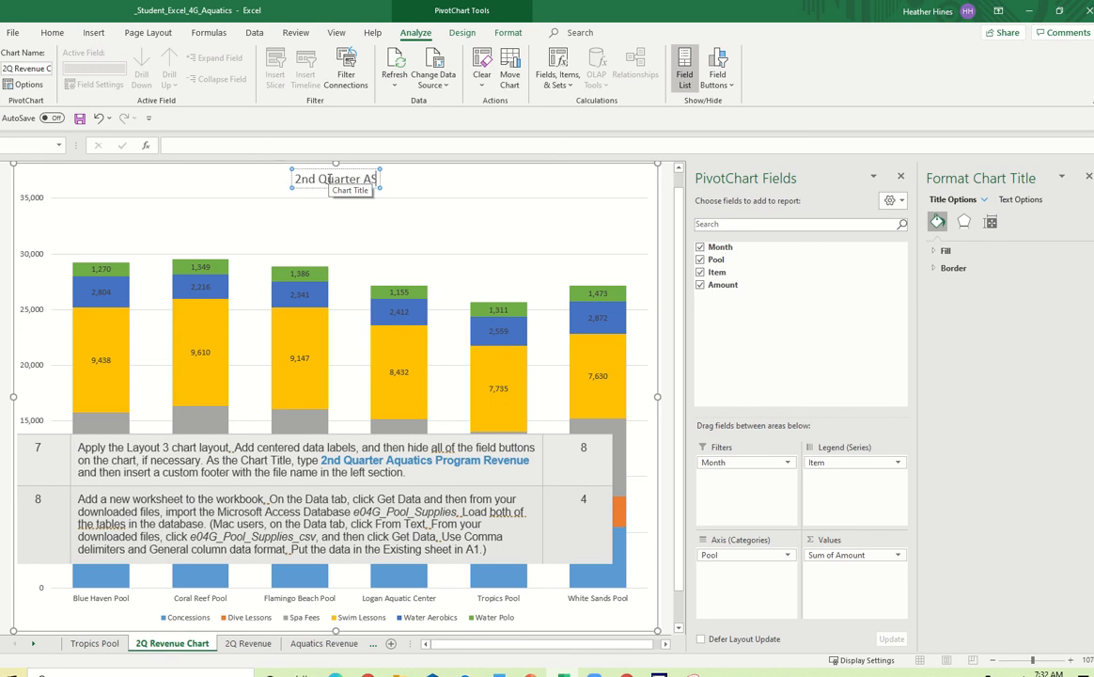
type("quati")
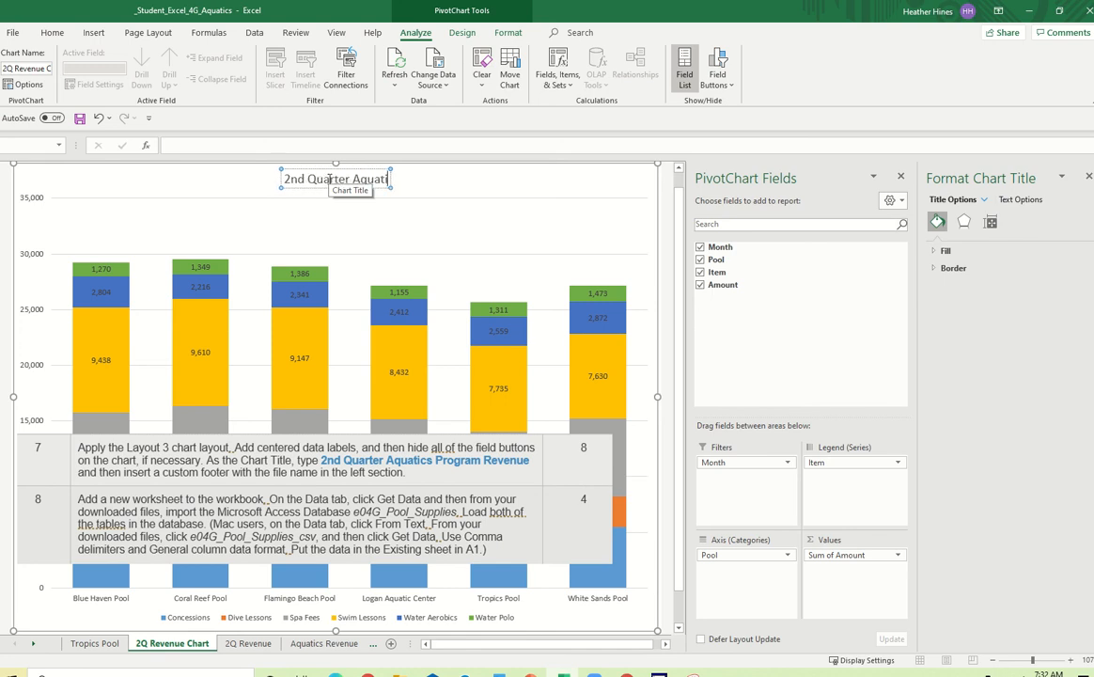
type("c")
type("s Progra")
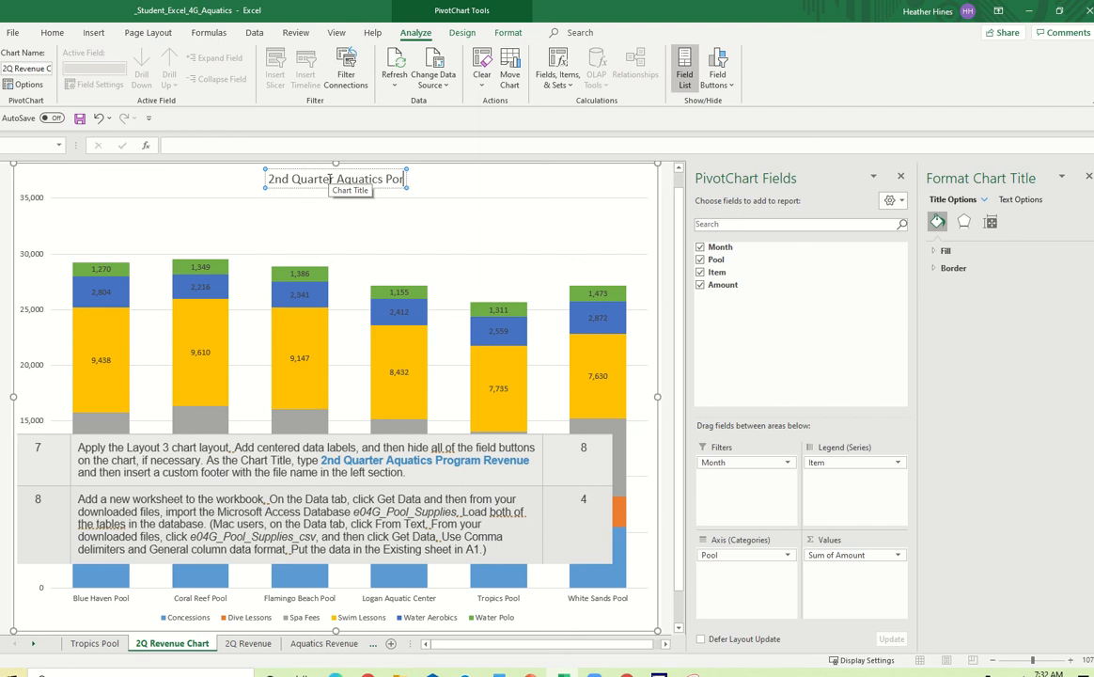
type("m Revenue")
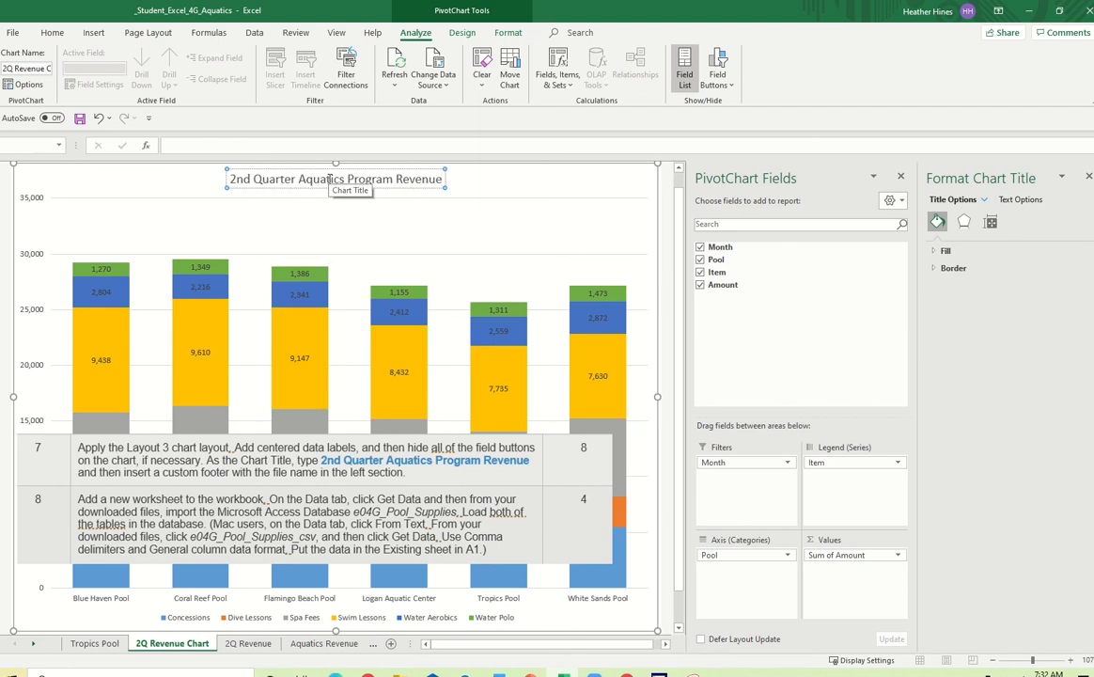
left_click(507, 191)
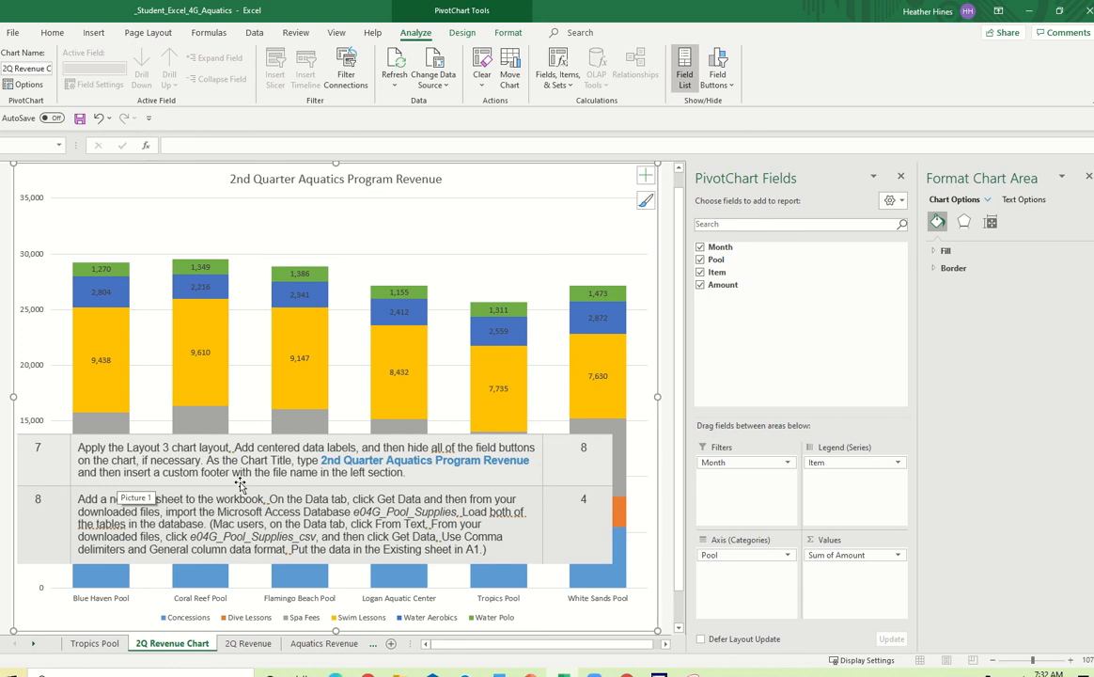
left_click(501, 195)
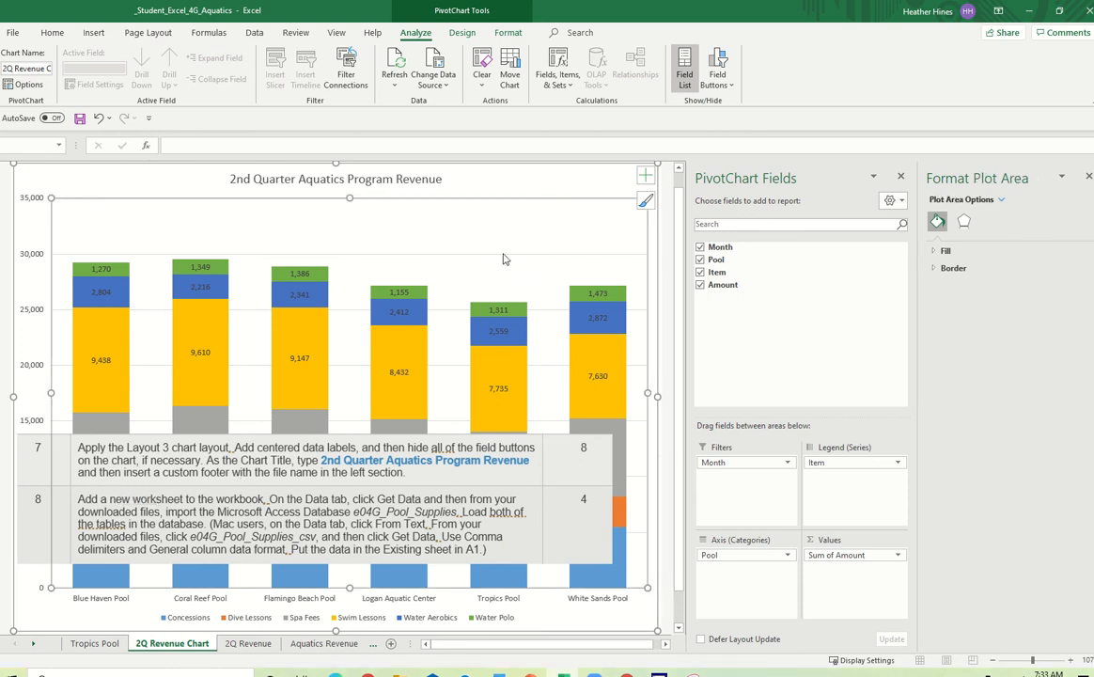
Insert a custom footer with the file name in the left section of the 2Q Revenue Chart sheet
left_click(532, 168)
left_click(670, 237)
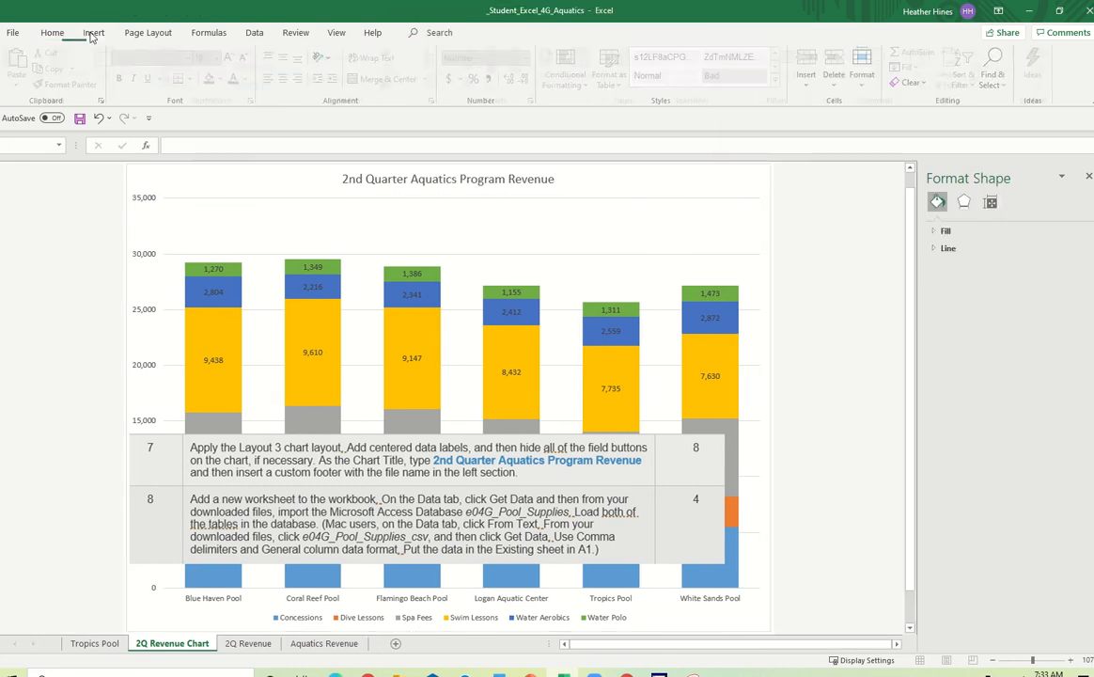
left_click(147, 32)
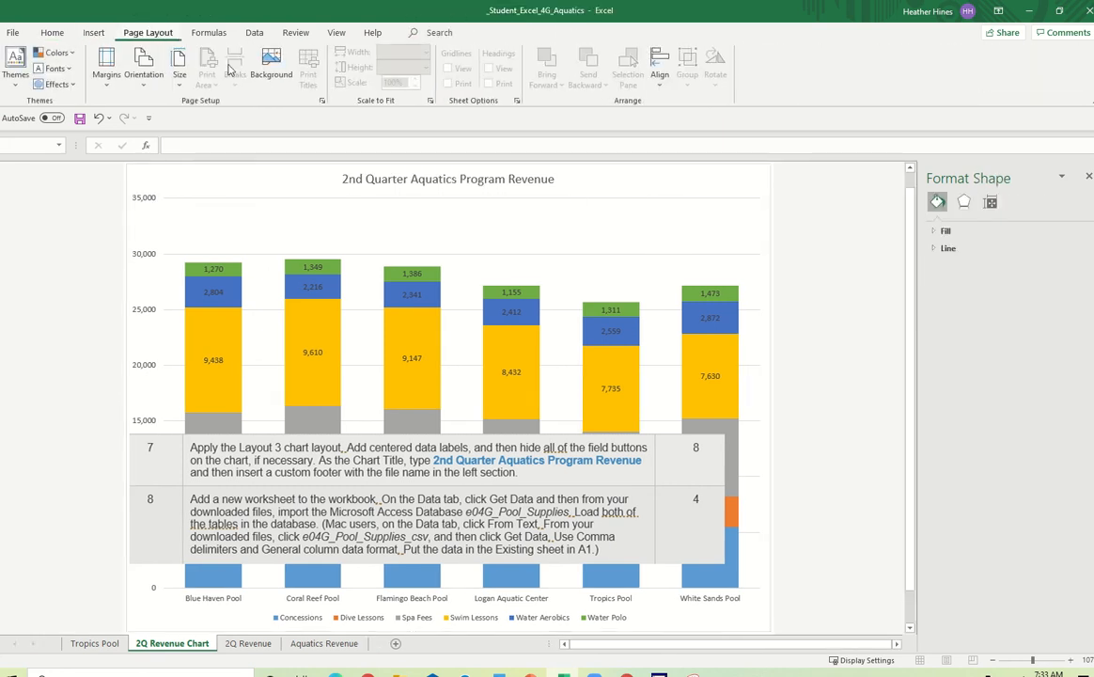
left_click(321, 101)
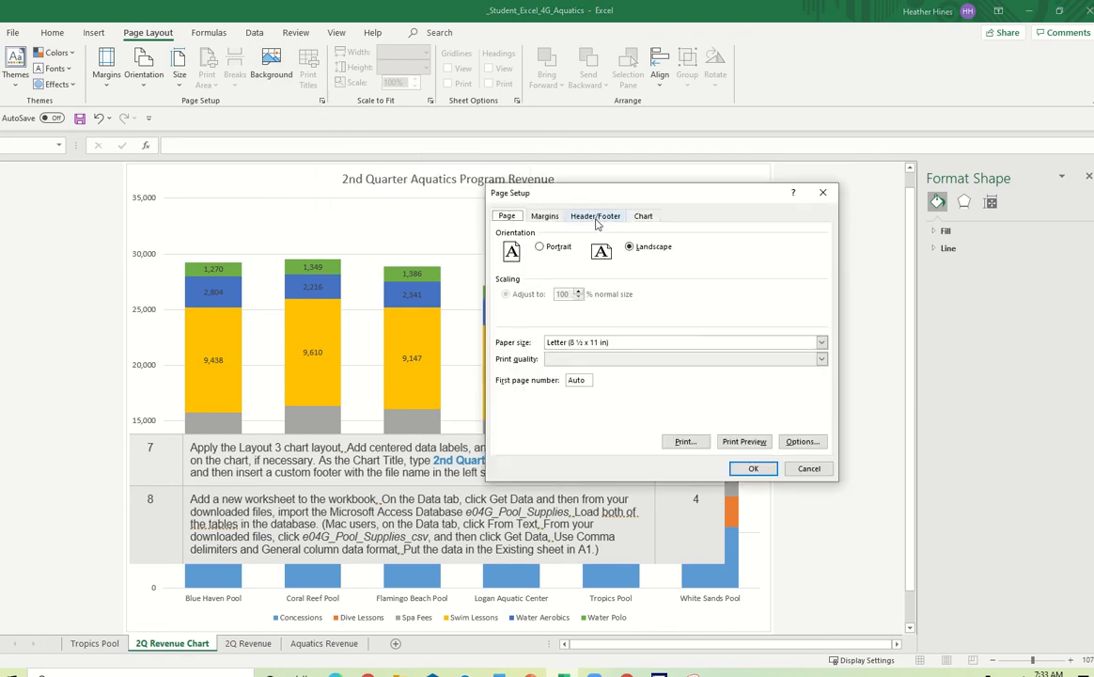
left_click(595, 215)
left_click(682, 303)
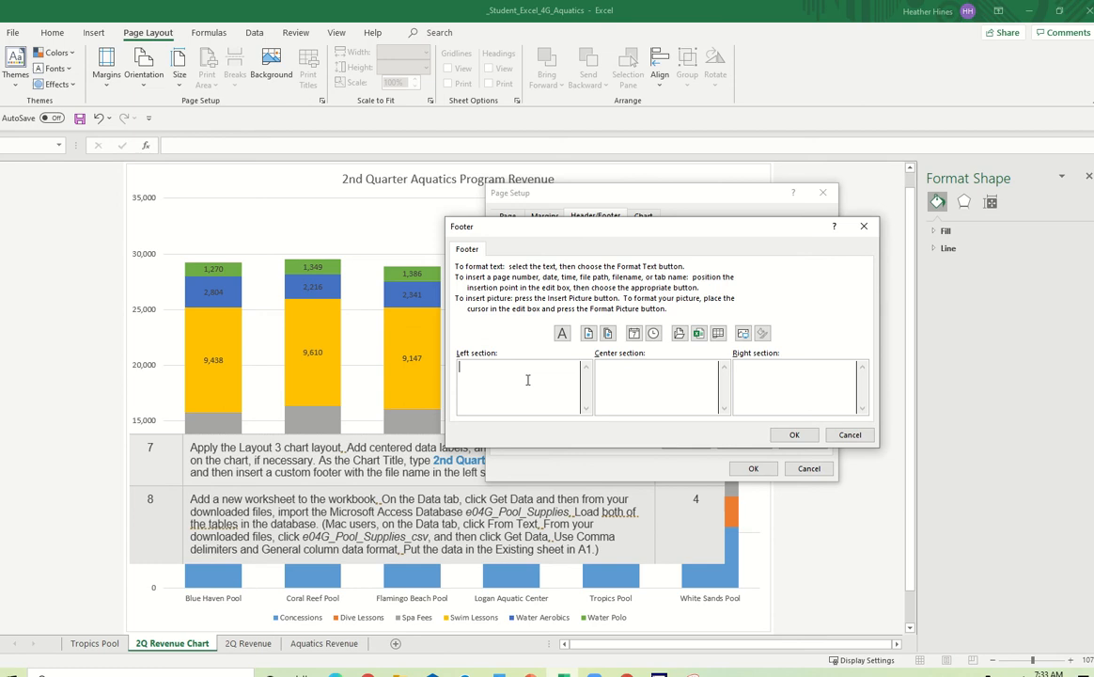
left_click(699, 334)
left_click(794, 435)
left_click(753, 468)
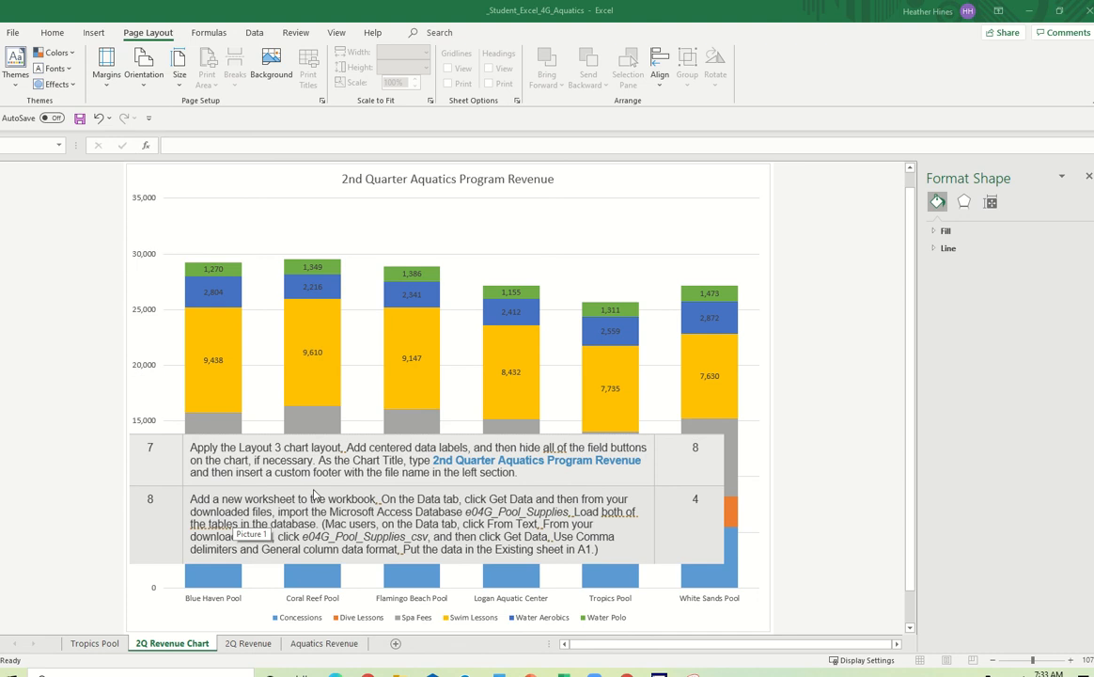
Add a new worksheet to the workbook
left_click(280, 440)
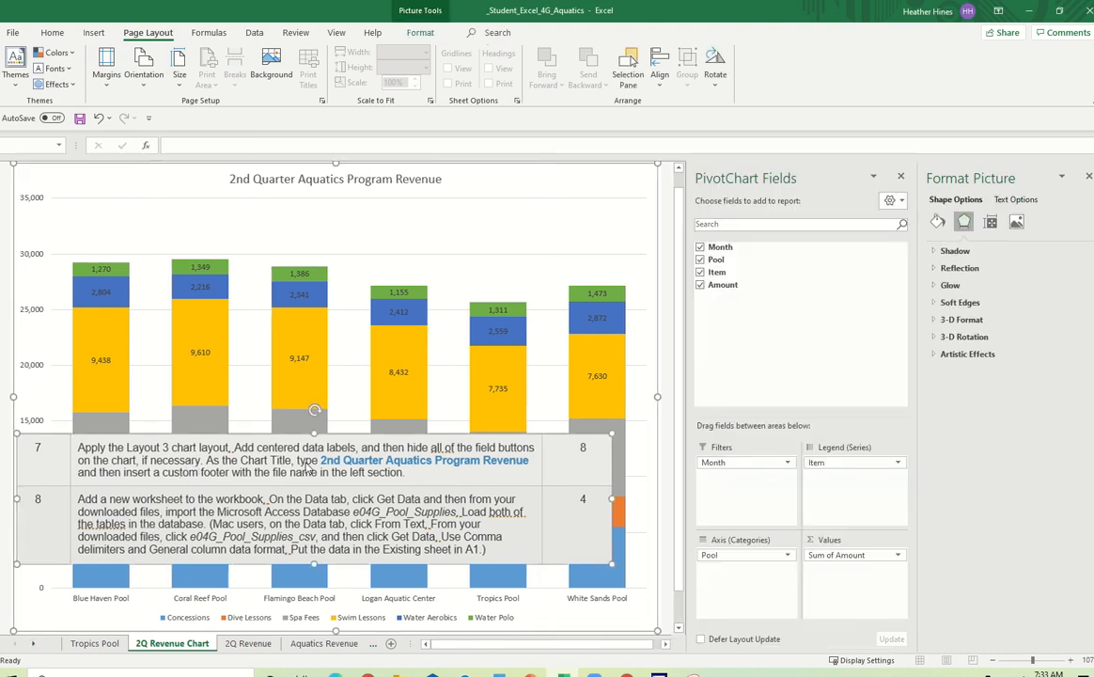
left_click(12, 506)
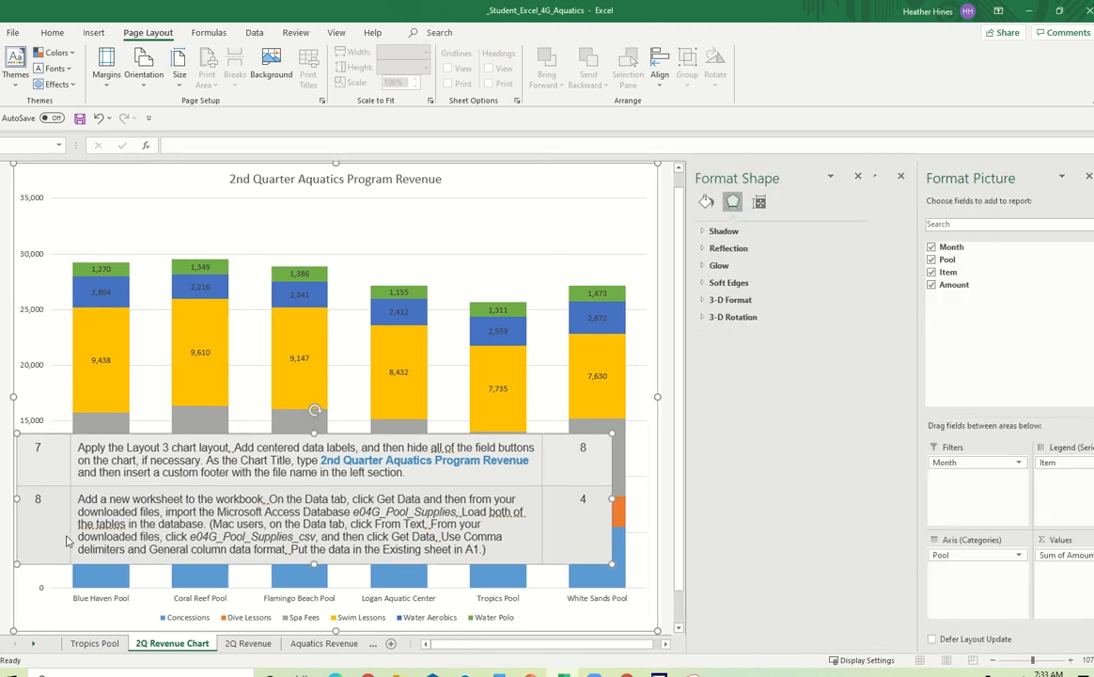
left_click(215, 525)
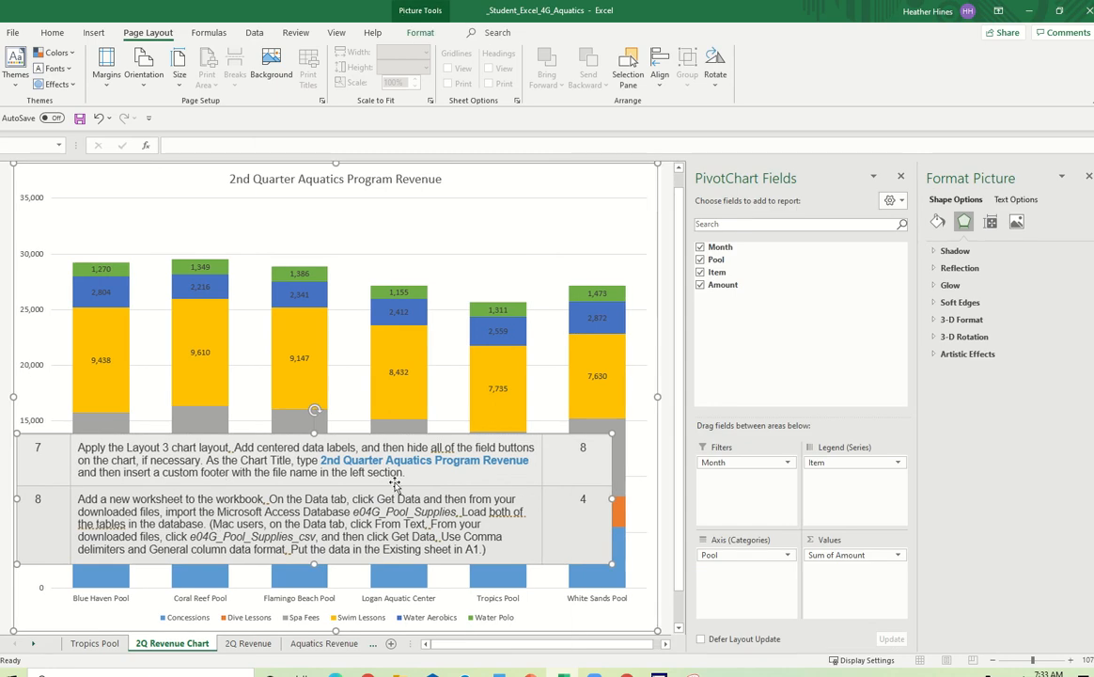
left_click(391, 645)
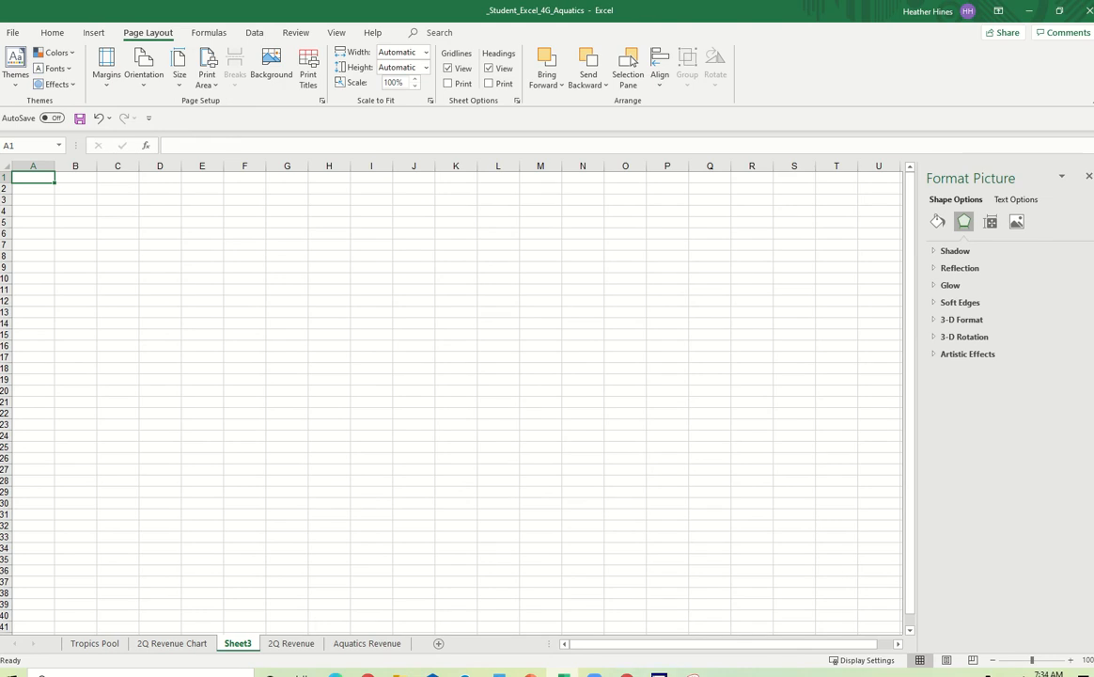
Start a Microsoft Access database import using the Excel_4G_Pool_Supplies file from the 2020 folder inside Ch 4 Grader
left_click(255, 33)
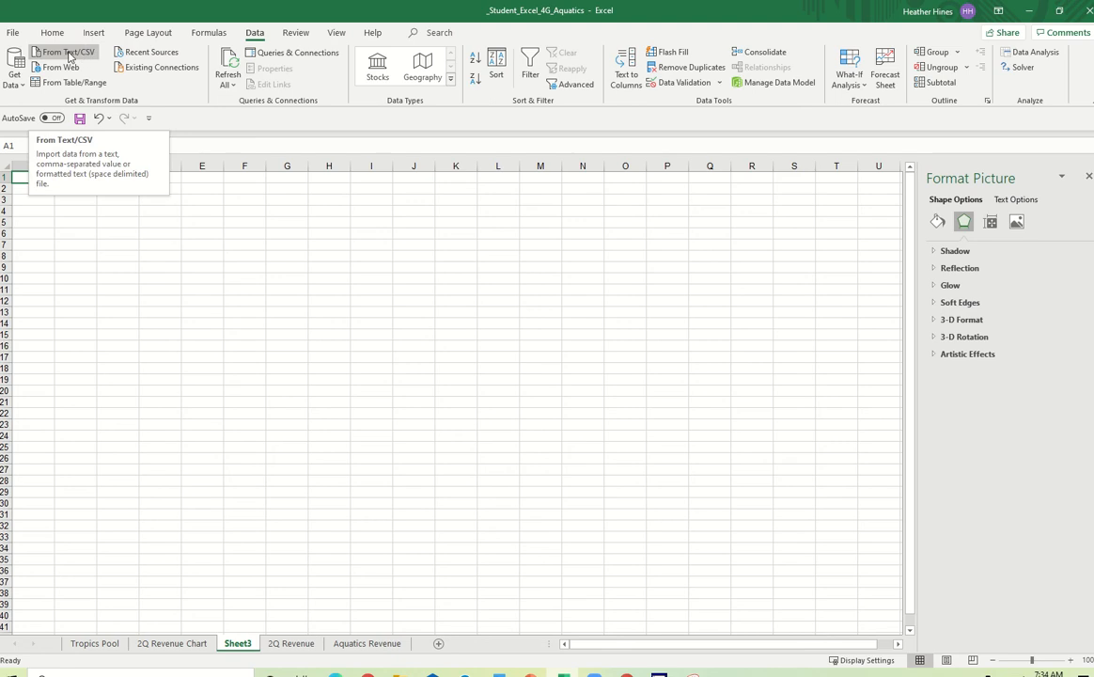
left_click(15, 75)
mouse_move(19, 138)
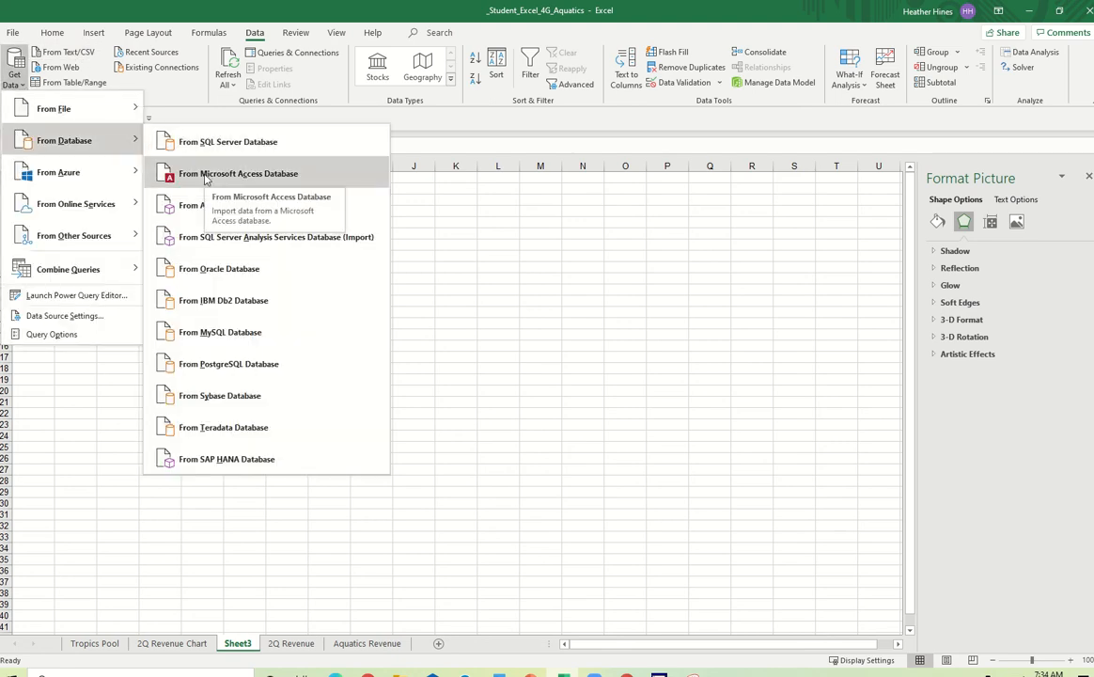
key("Escape")
key("Escape")
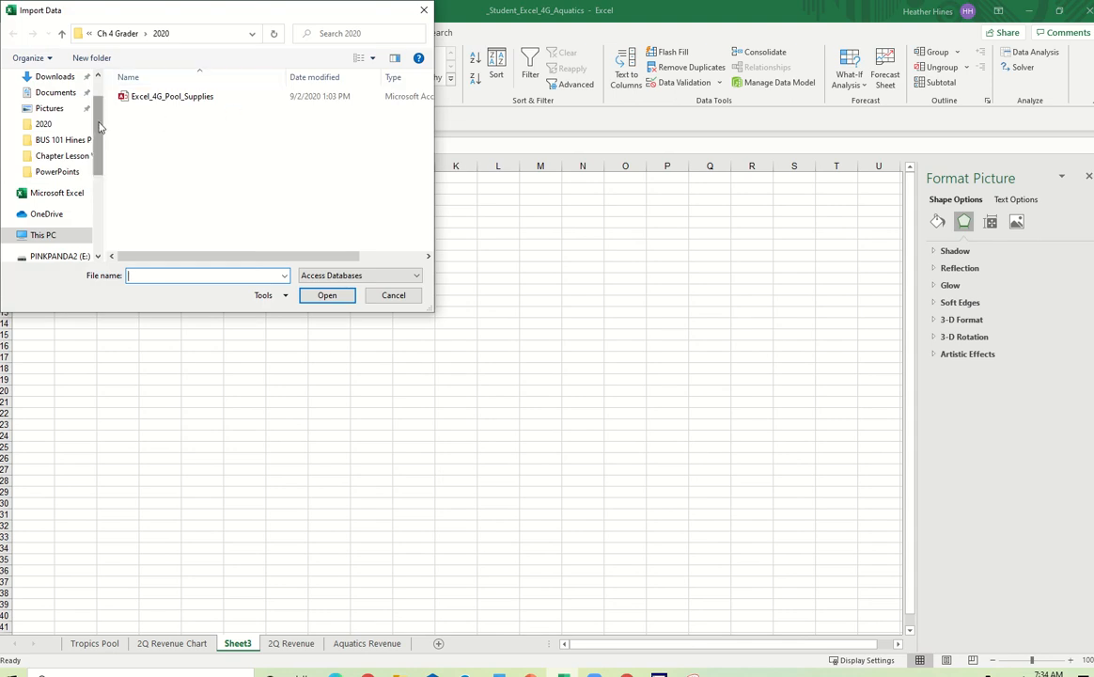
scroll(96, 108, "up", 1)
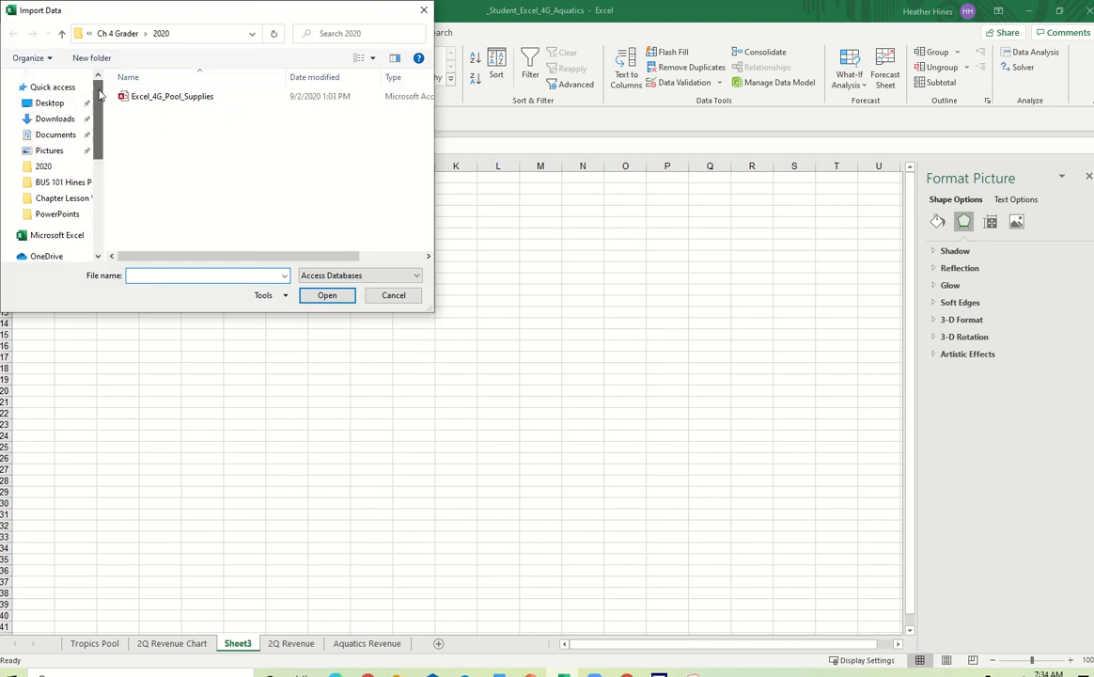
left_click(114, 34)
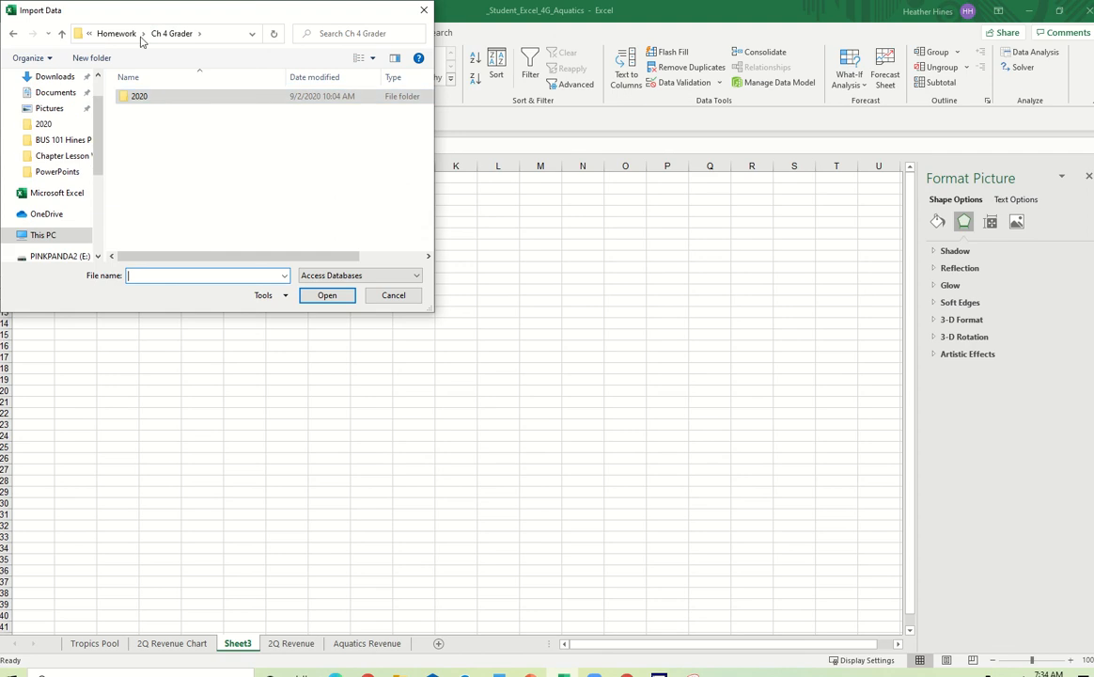
left_click(113, 34)
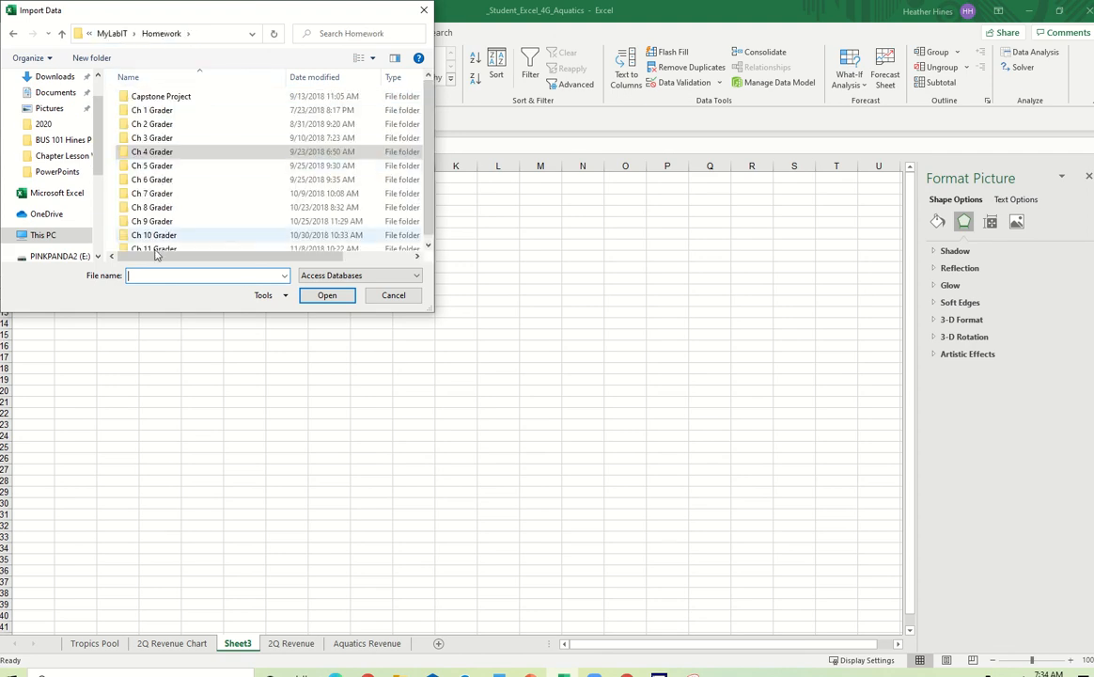
double_click(151, 151)
double_click(136, 99)
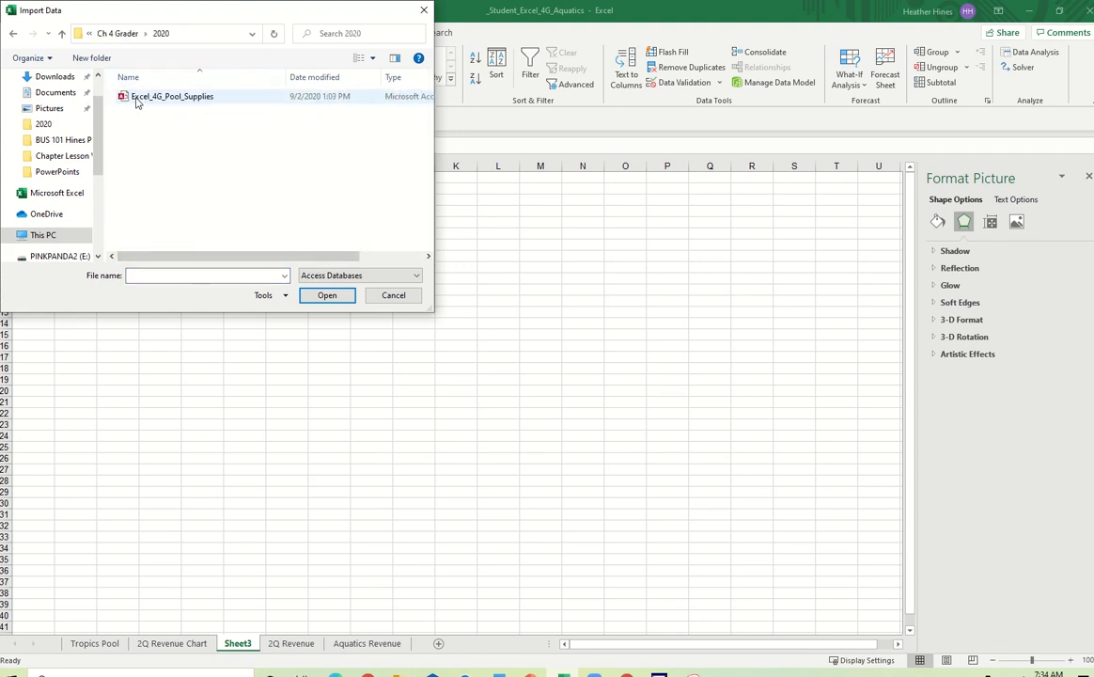
double_click(157, 100)
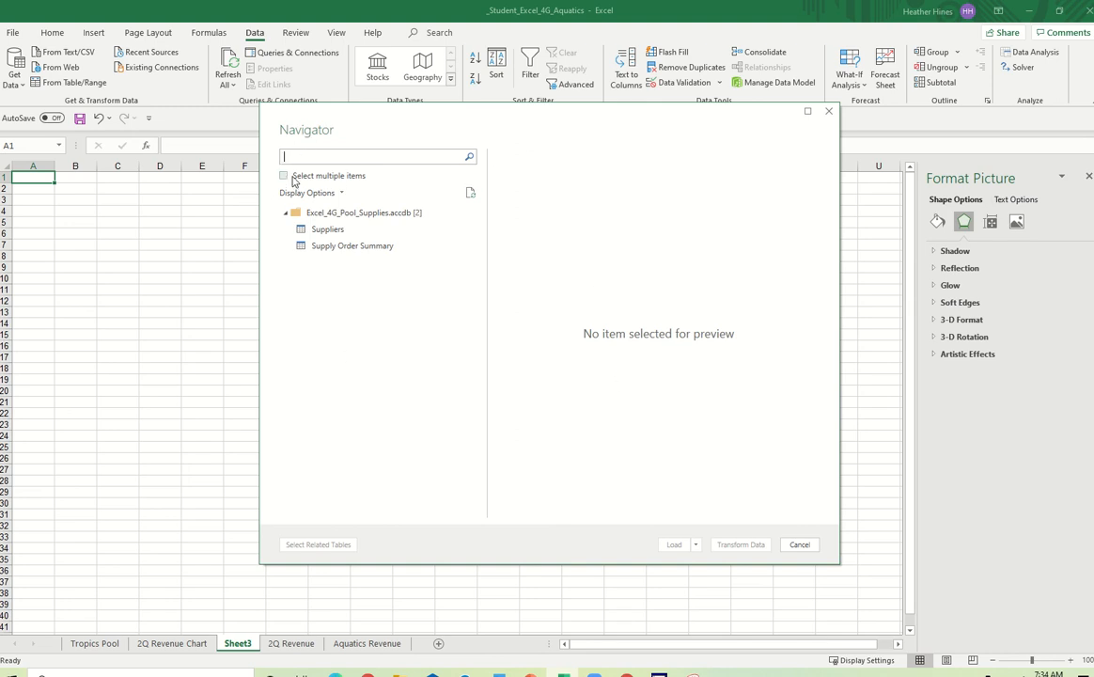
Load both the Suppliers and Supply Order Summary tables from the database, and close the Format Picture pane
left_click(287, 177)
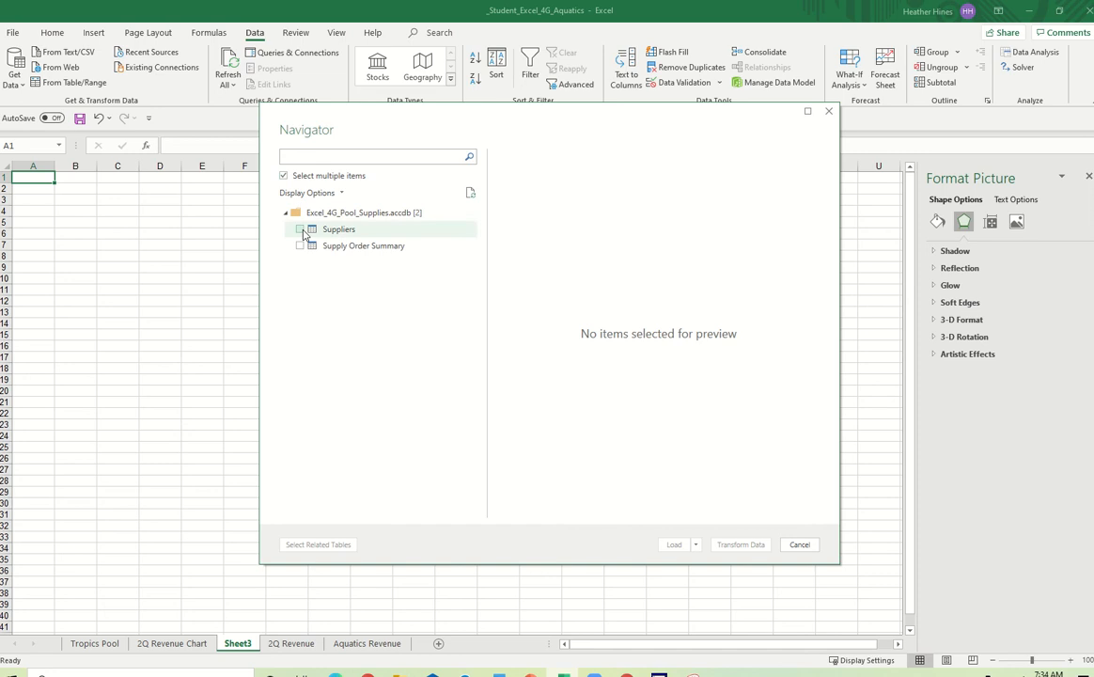
left_click(299, 230)
left_click(300, 246)
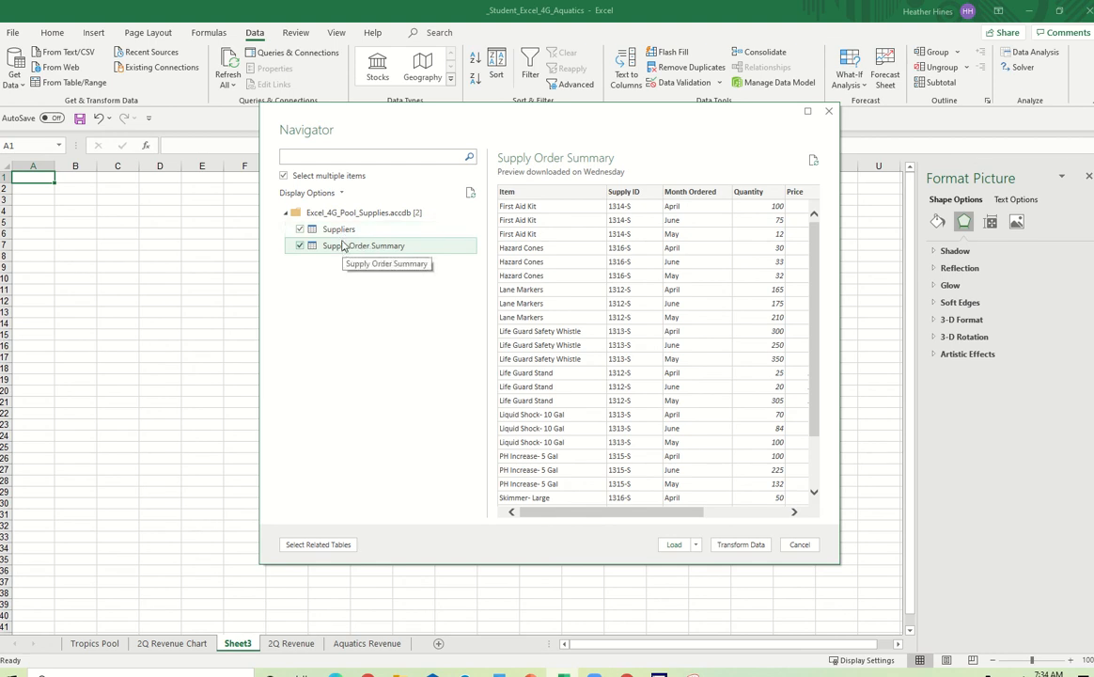
left_click(675, 545)
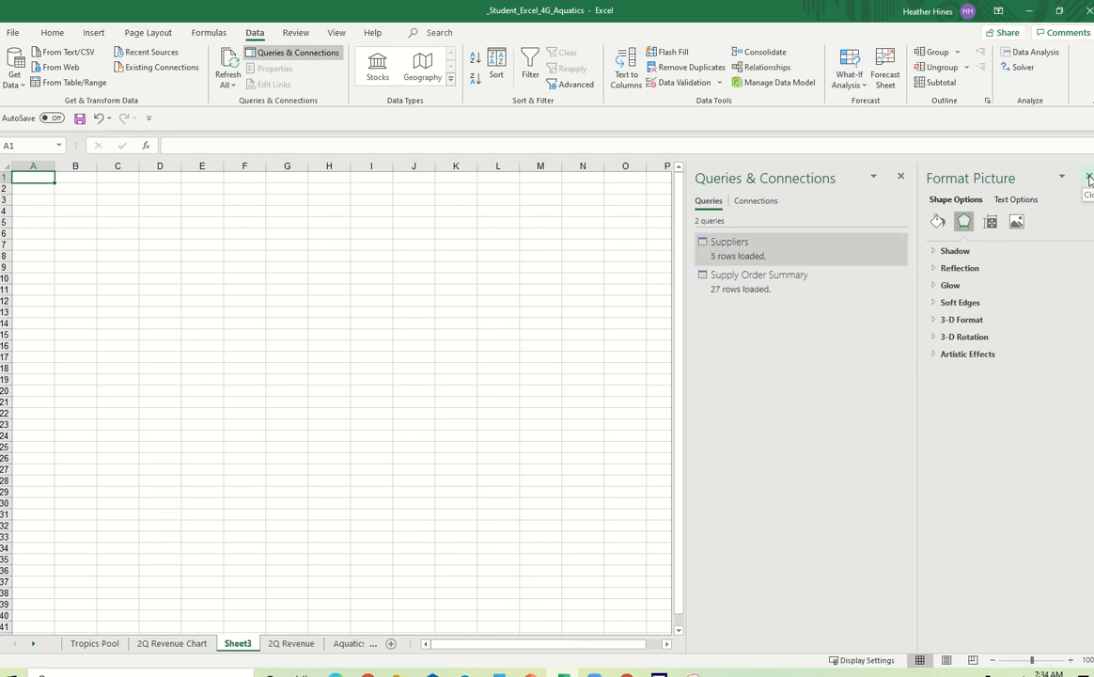
left_click(1087, 176)
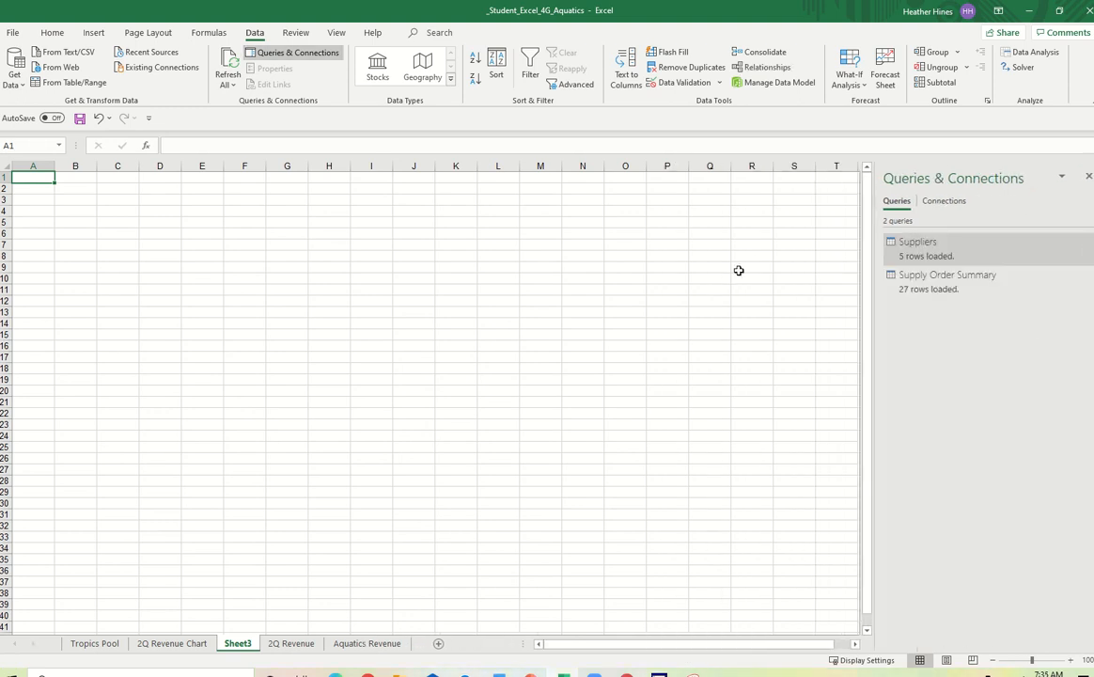
Close and reopen the Queries & Connections pane, and preview the Suppliers query
left_click(625, 267)
left_click(1087, 175)
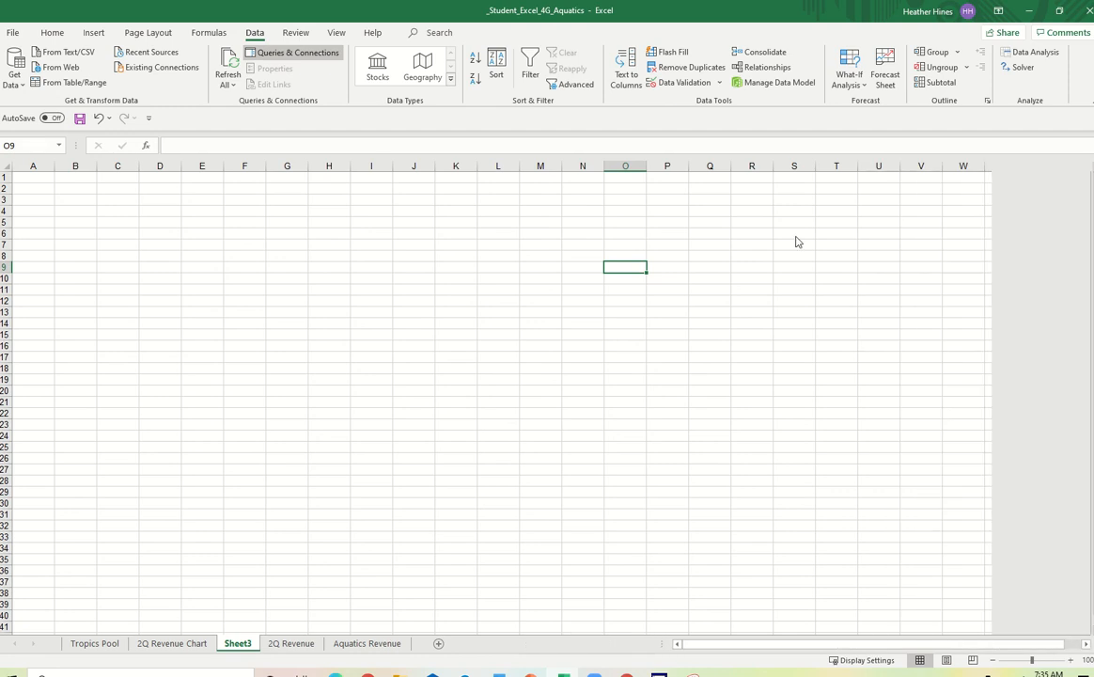
left_click(320, 291)
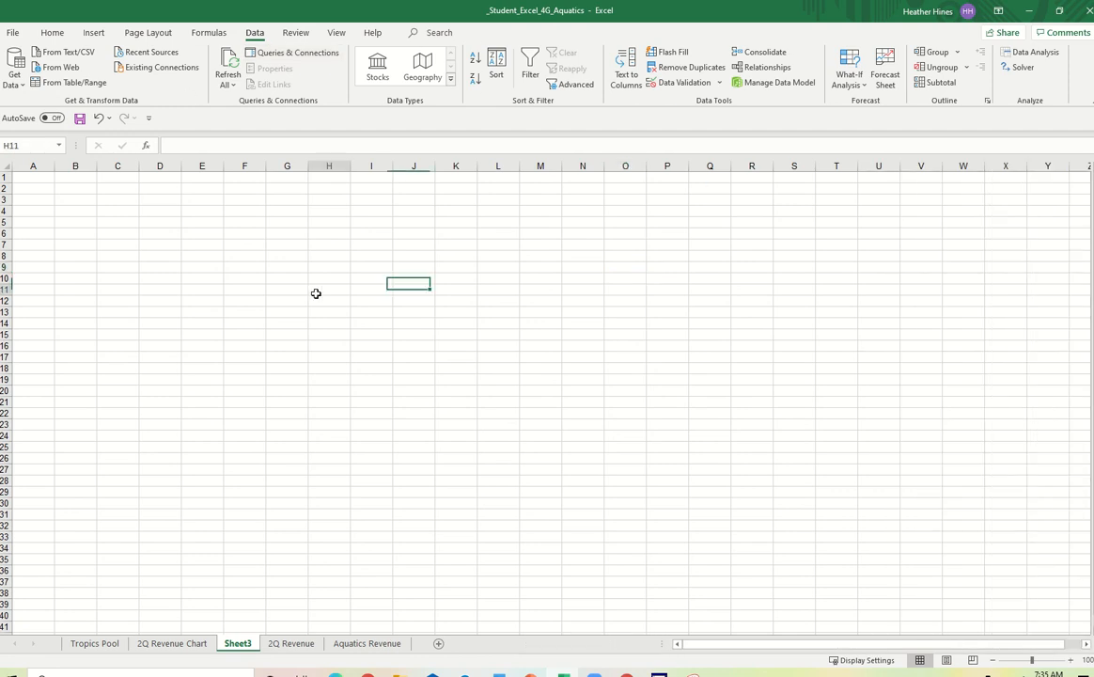
left_click(268, 53)
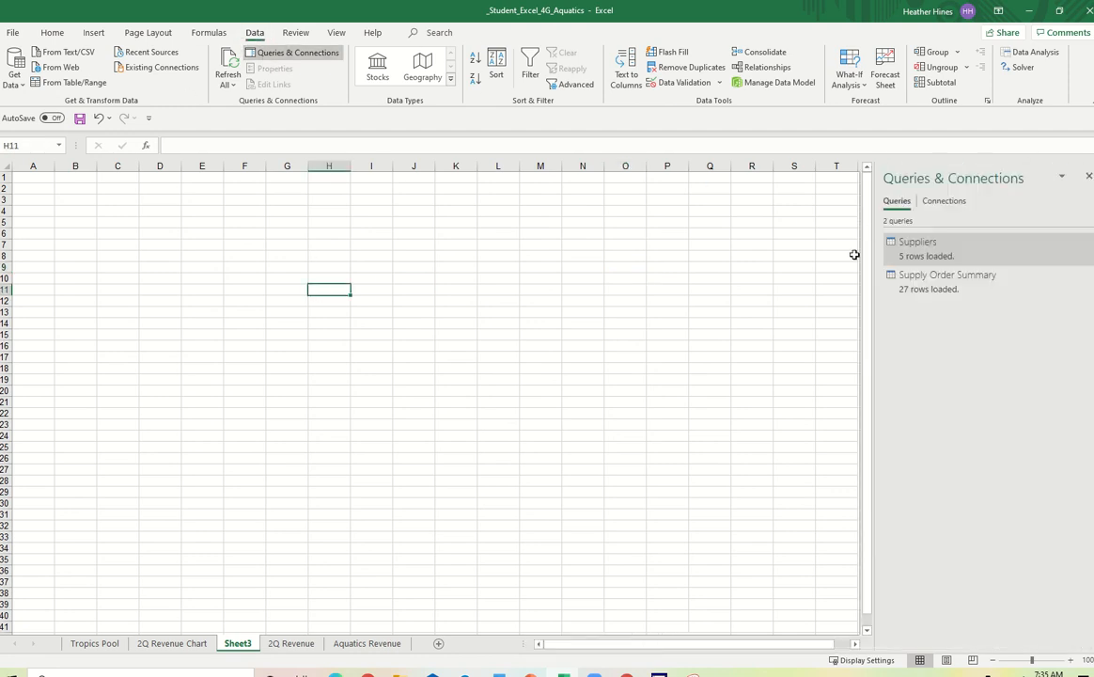
mouse_move(914, 258)
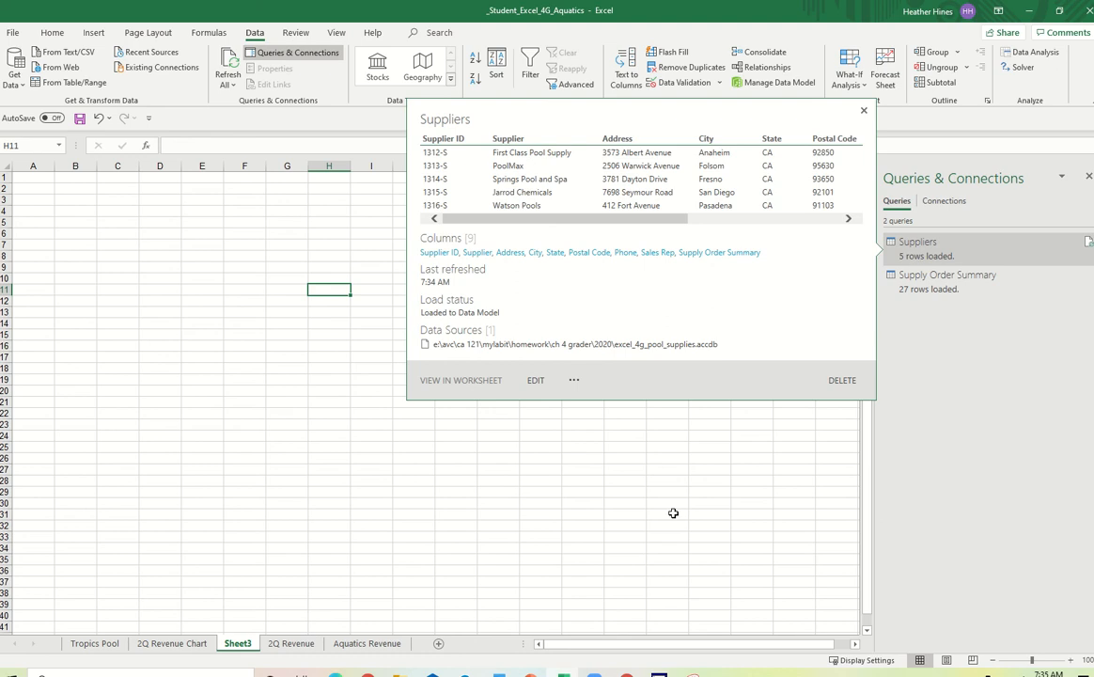
Paste the instructions picture for steps 9 and 10, and insert a PivotTable from the workbook's Data Model at cell A1 of Sheet3
key("ctrl+v")
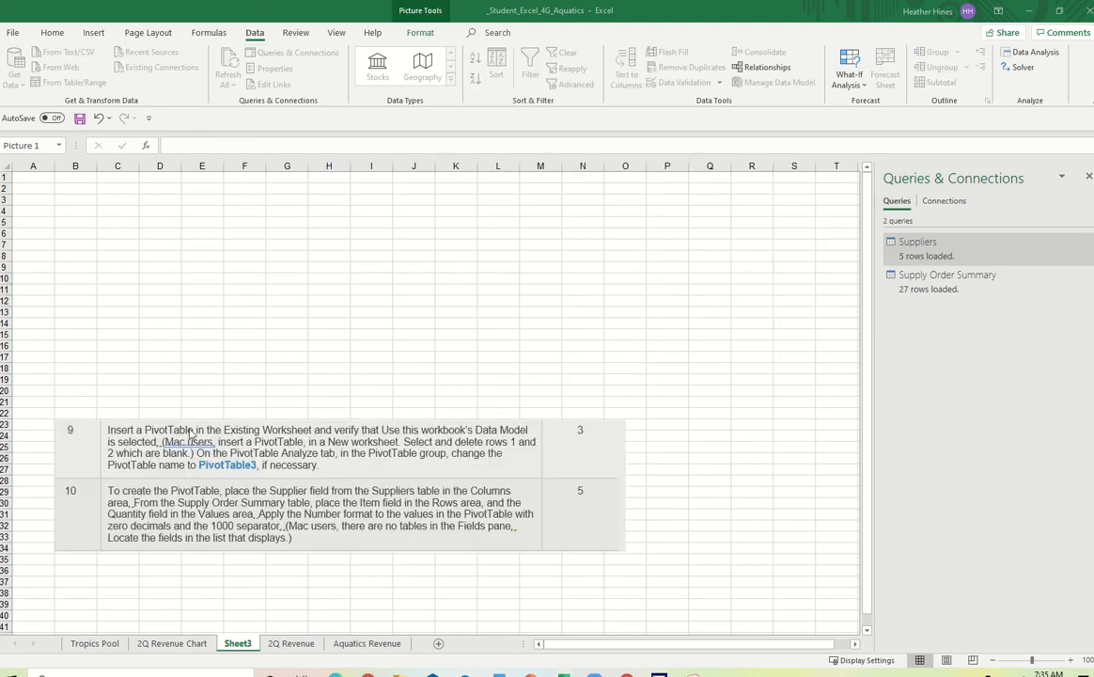
left_click(39, 178)
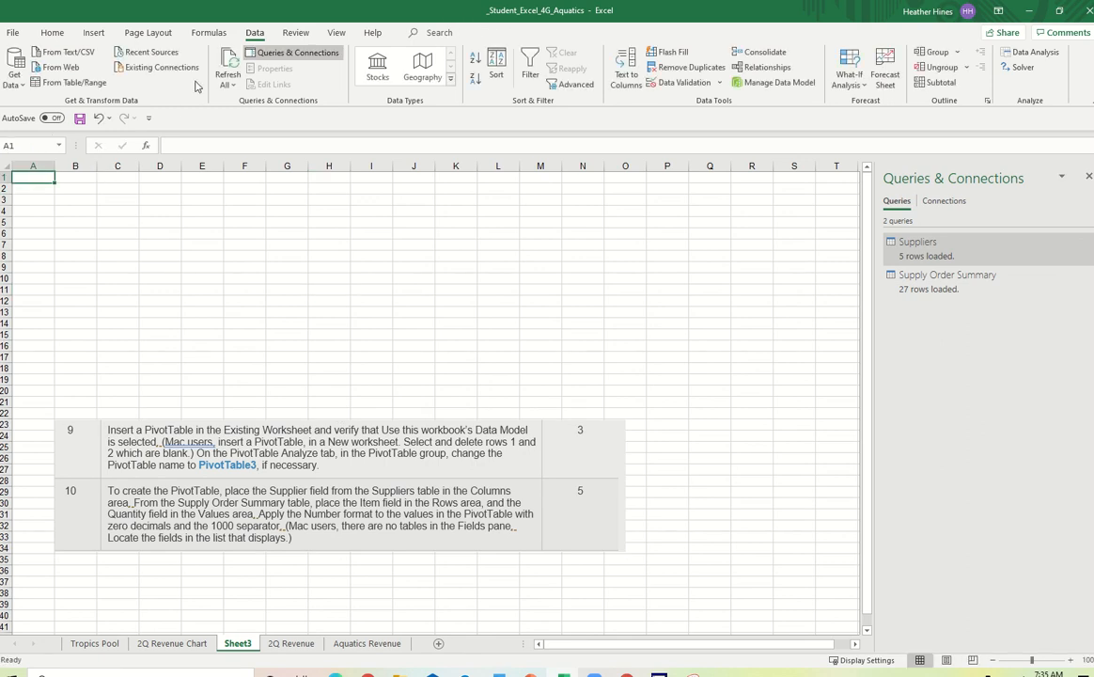
left_click(104, 34)
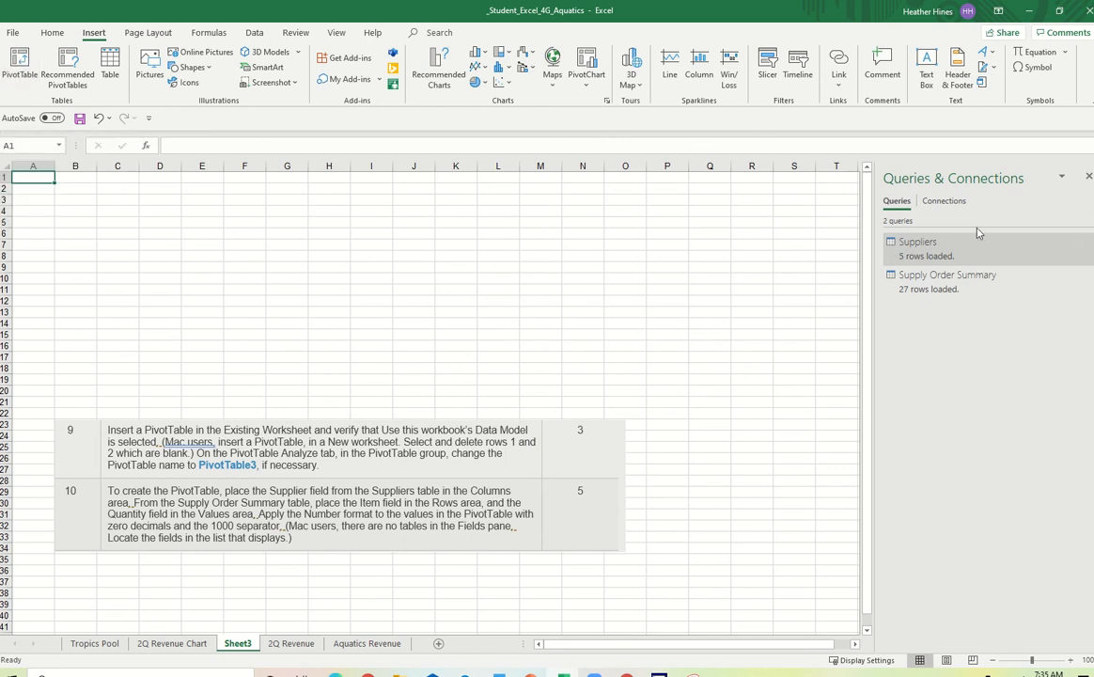
left_click(20, 68)
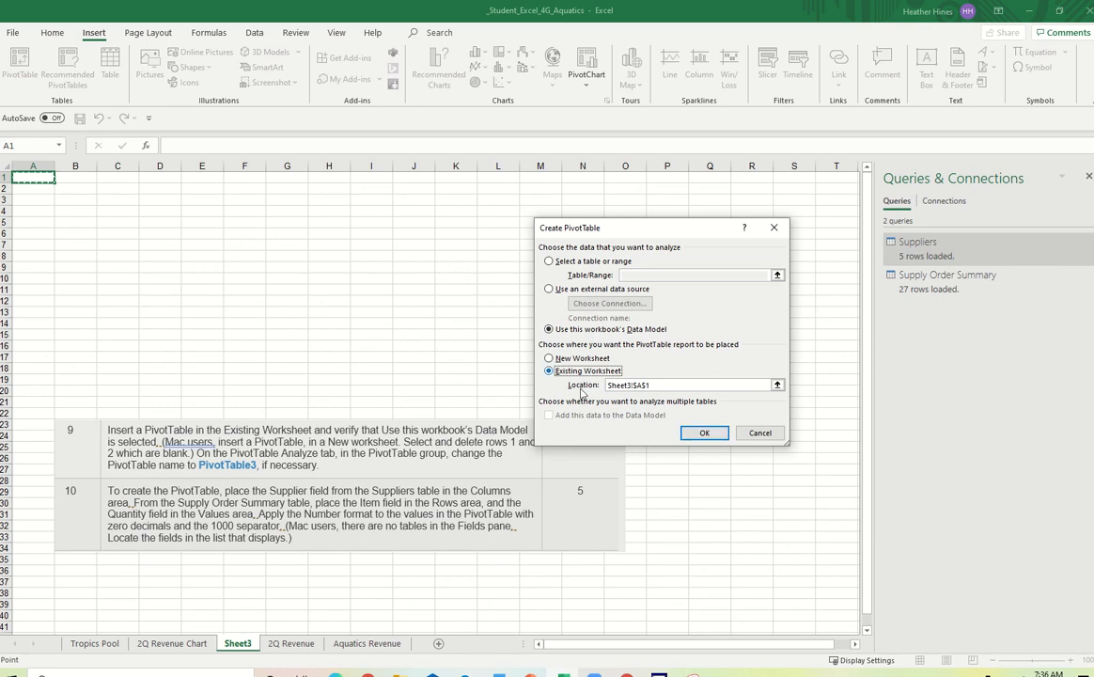
left_click(706, 434)
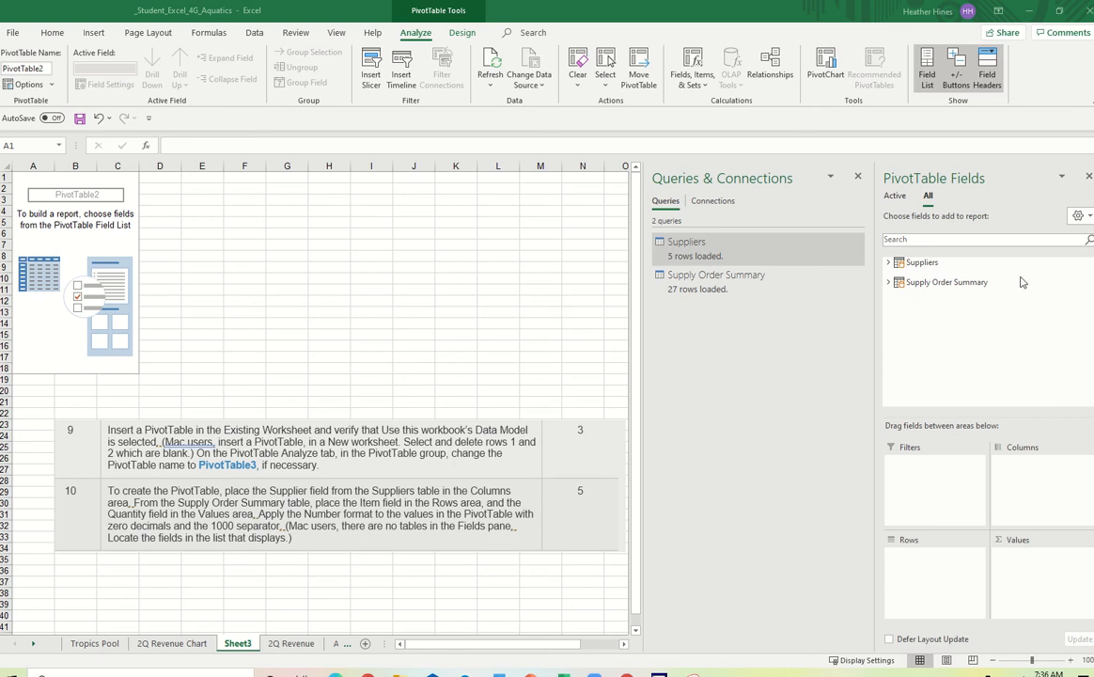
Place Supplier from the Suppliers table in Columns, and Item and Quantity from Supply Order Summary in Rows and Values respectively
left_click(889, 263)
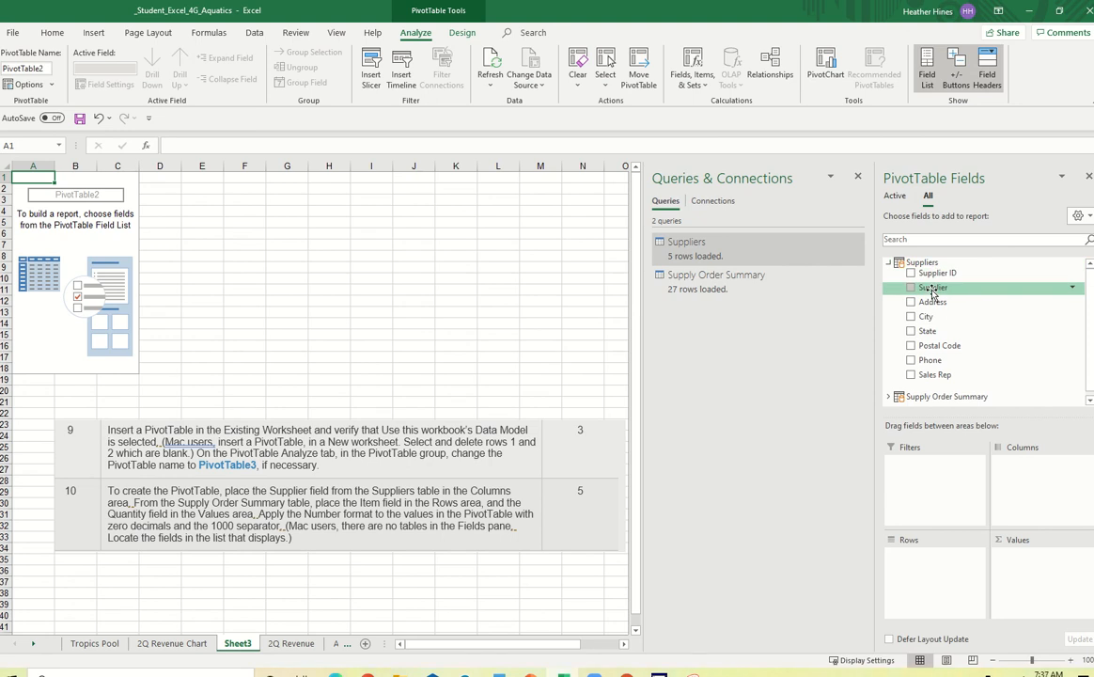
left_click_drag(932, 292, 1026, 478)
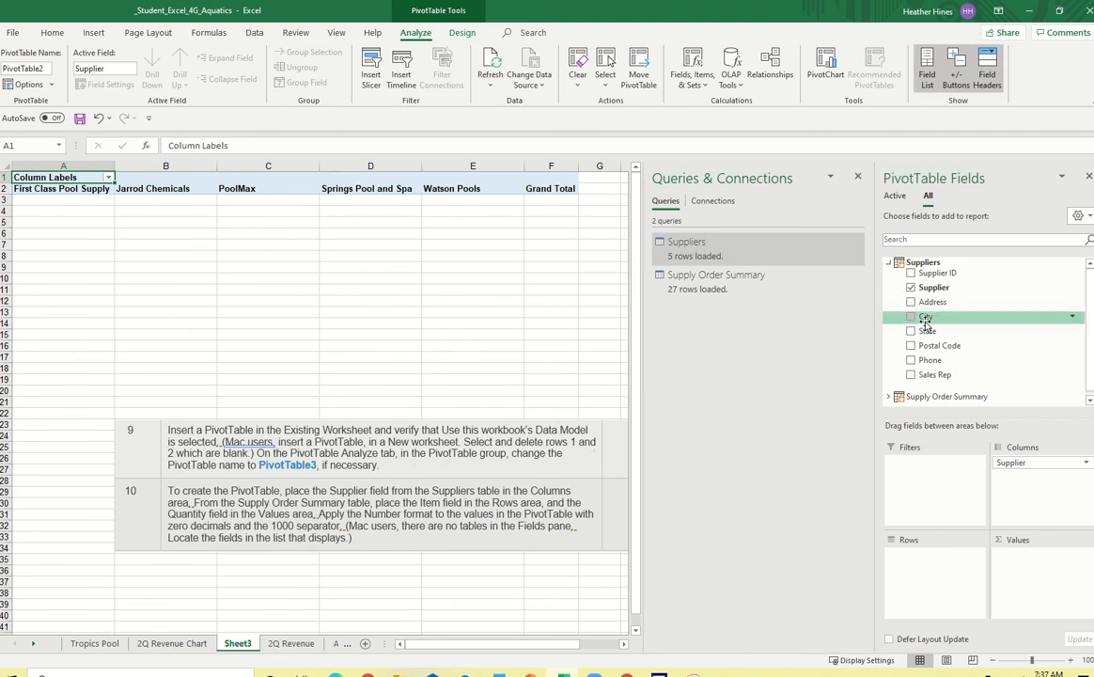
left_click(888, 262)
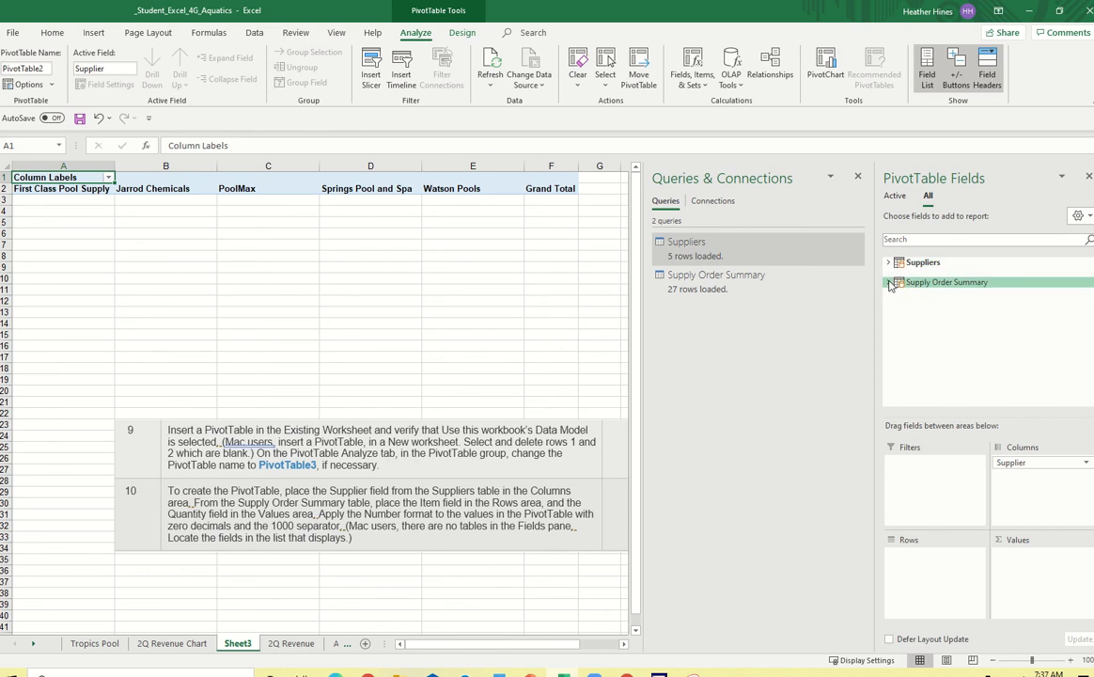
left_click(888, 282)
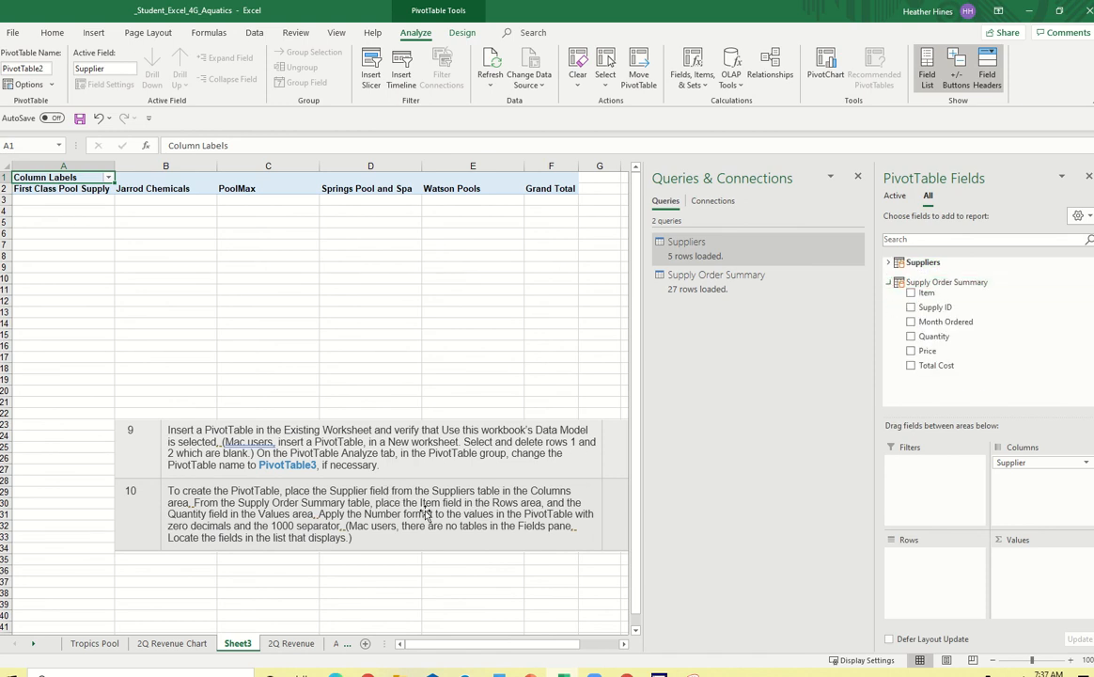
left_click_drag(927, 292, 898, 564)
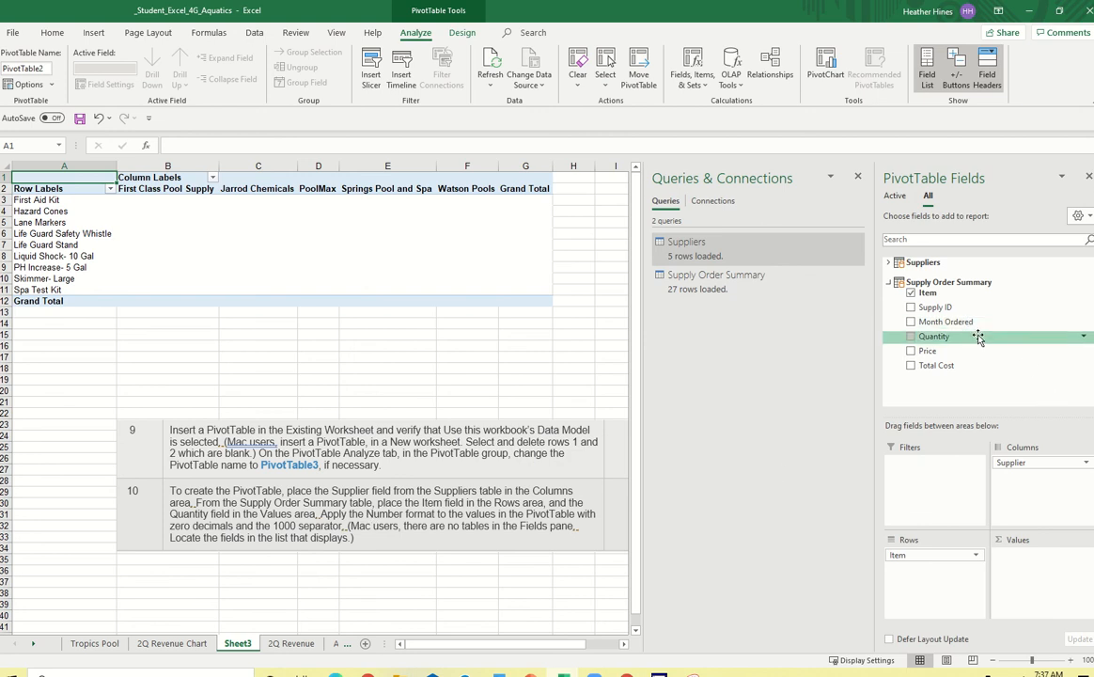
left_click_drag(914, 339, 1046, 555)
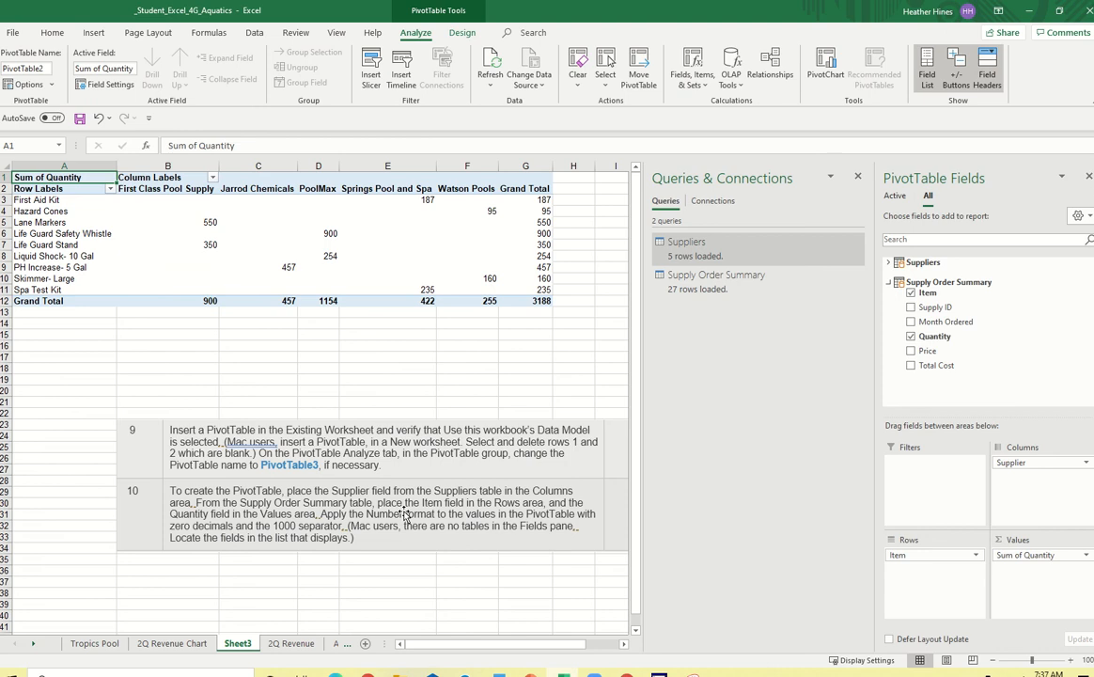
Format the PivotTable's Sum of Quantity values as Number with zero decimal places and the 1000 separator
right_click(329, 234)
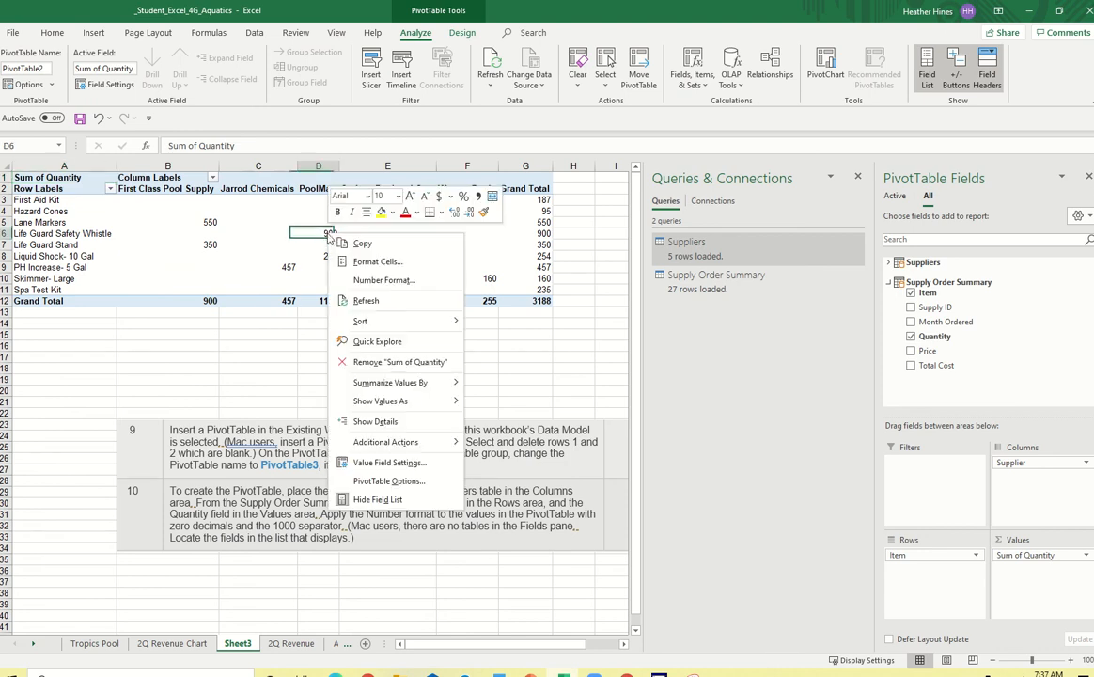
left_click(393, 467)
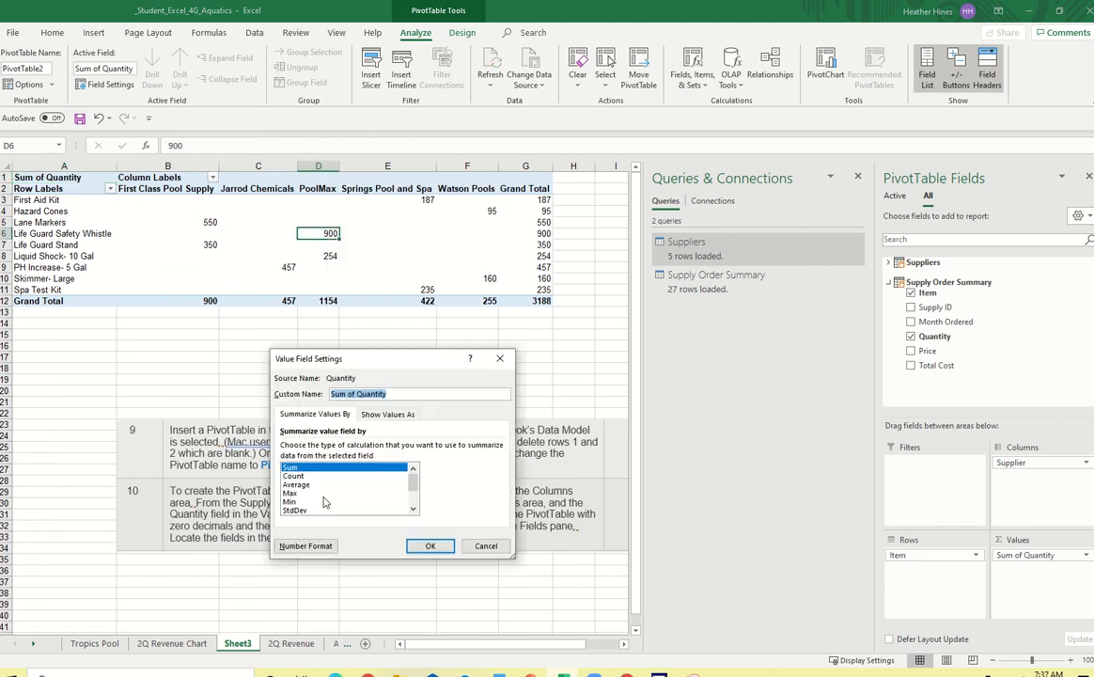
left_click(278, 499)
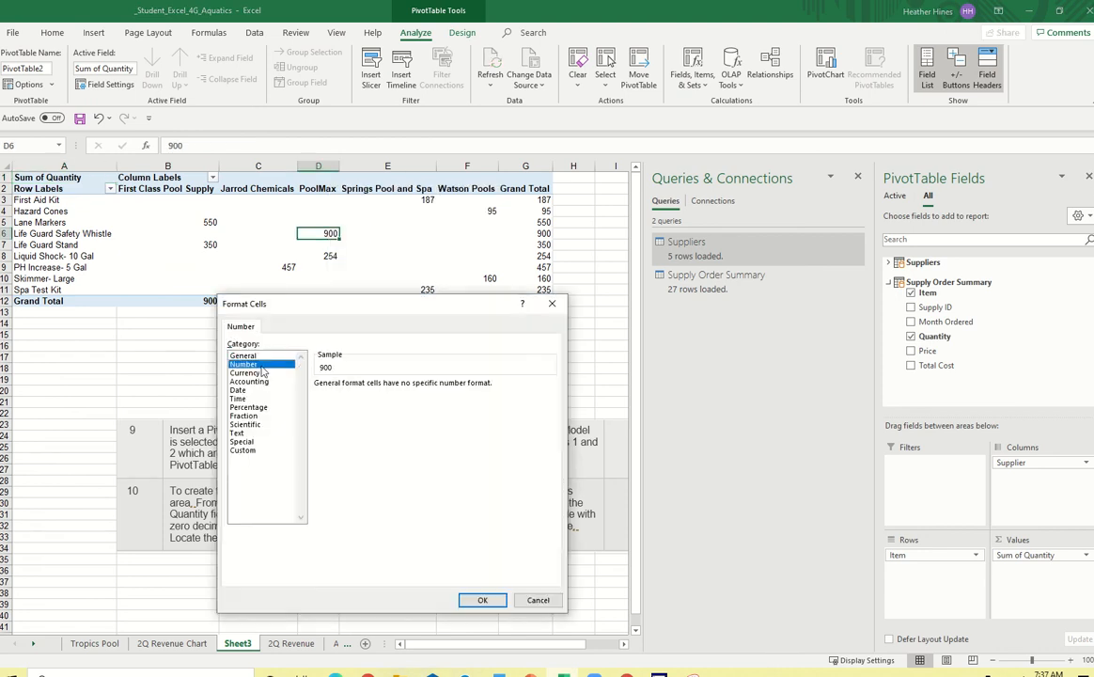
left_click(244, 364)
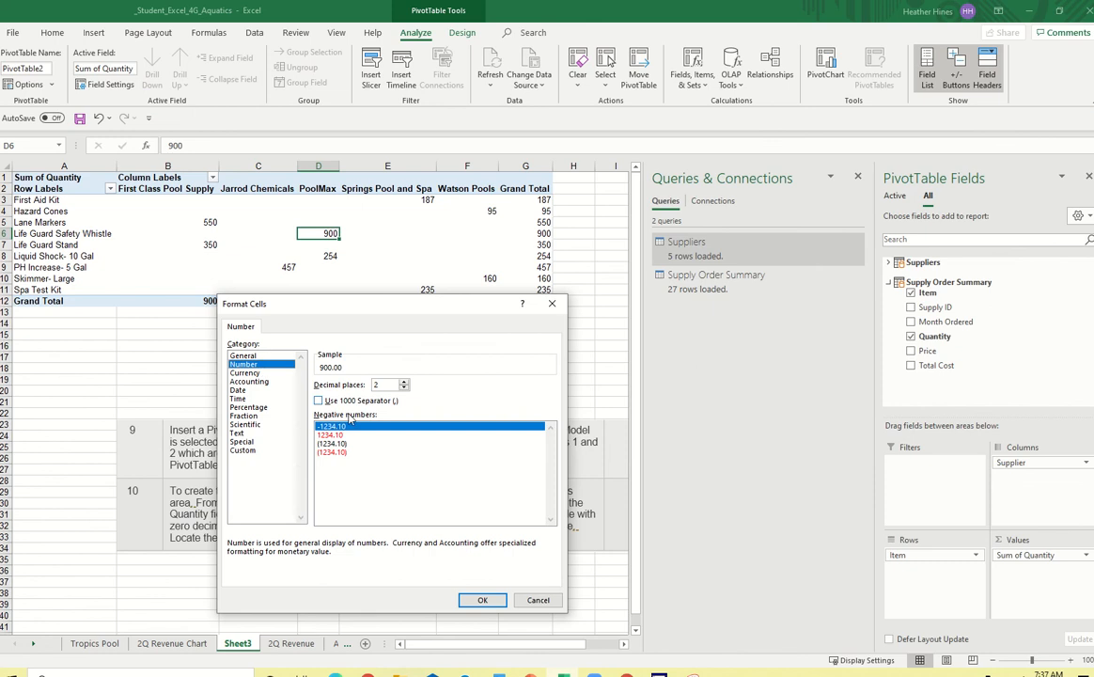
left_click(404, 389)
left_click(404, 389)
left_click(482, 599)
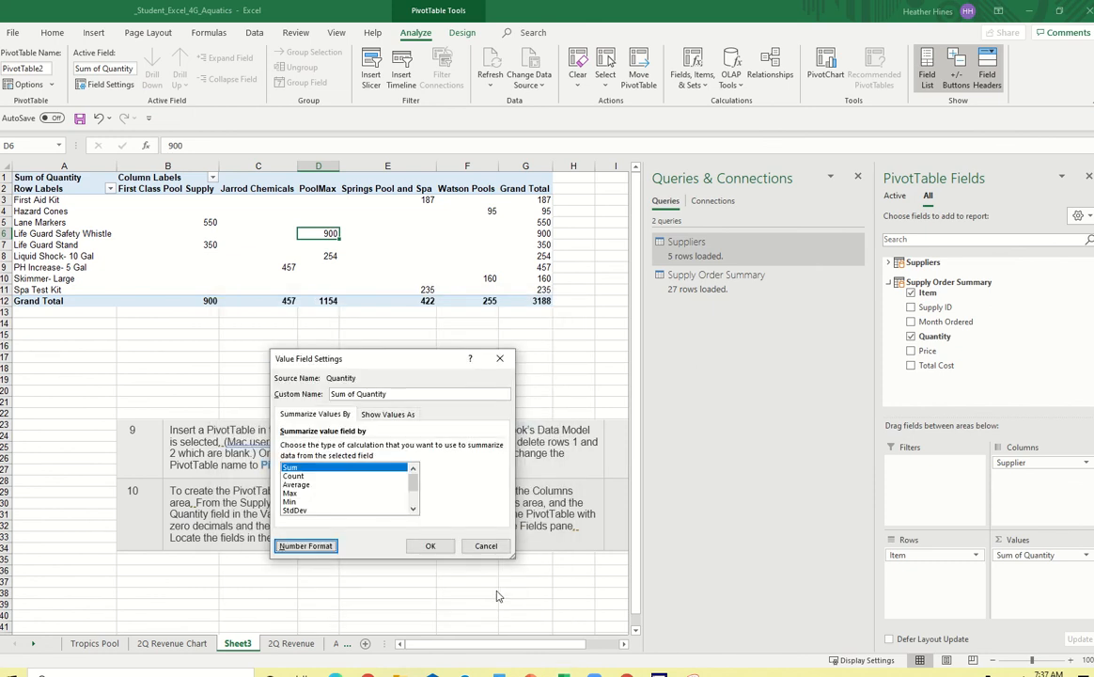
left_click(430, 545)
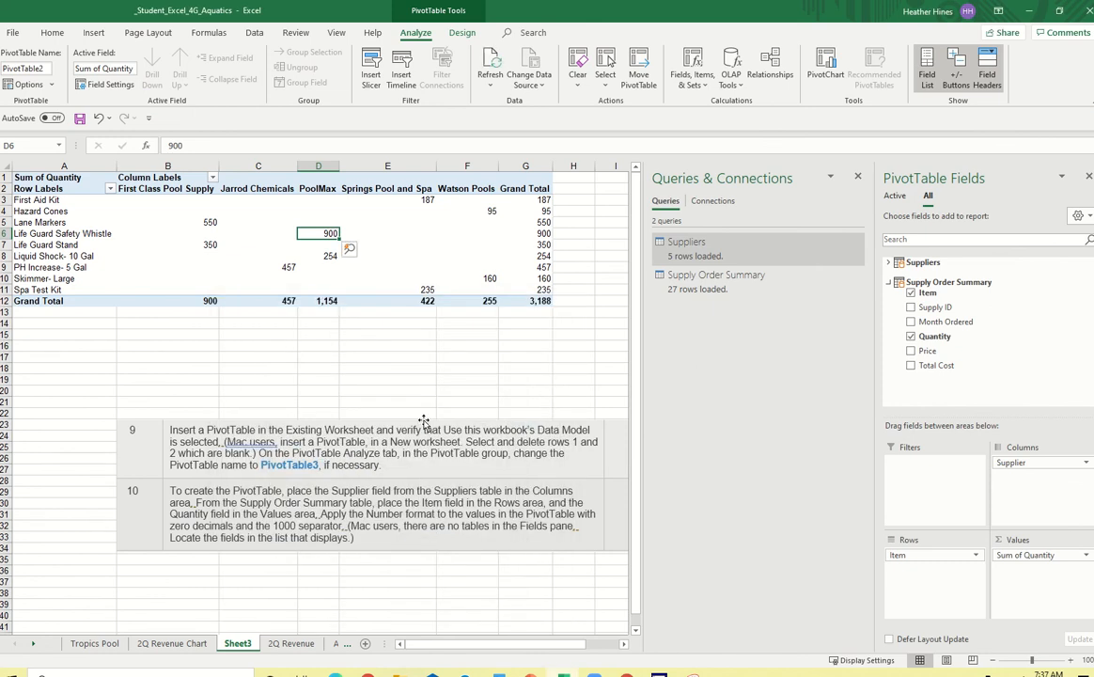
left_click(324, 301)
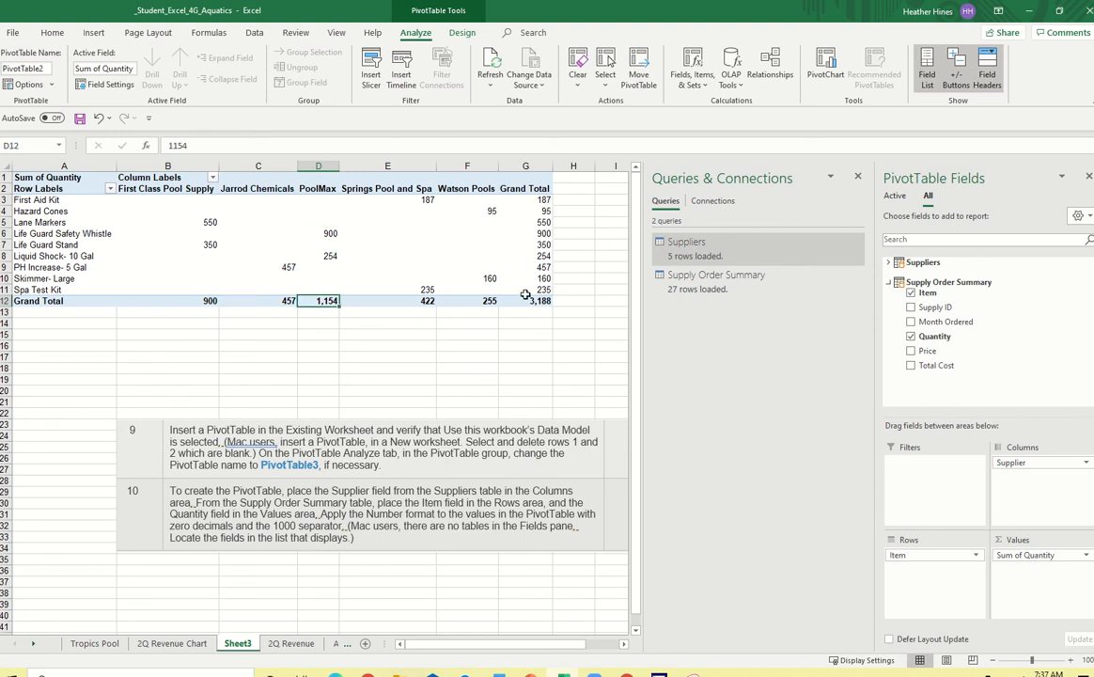
left_click(526, 299)
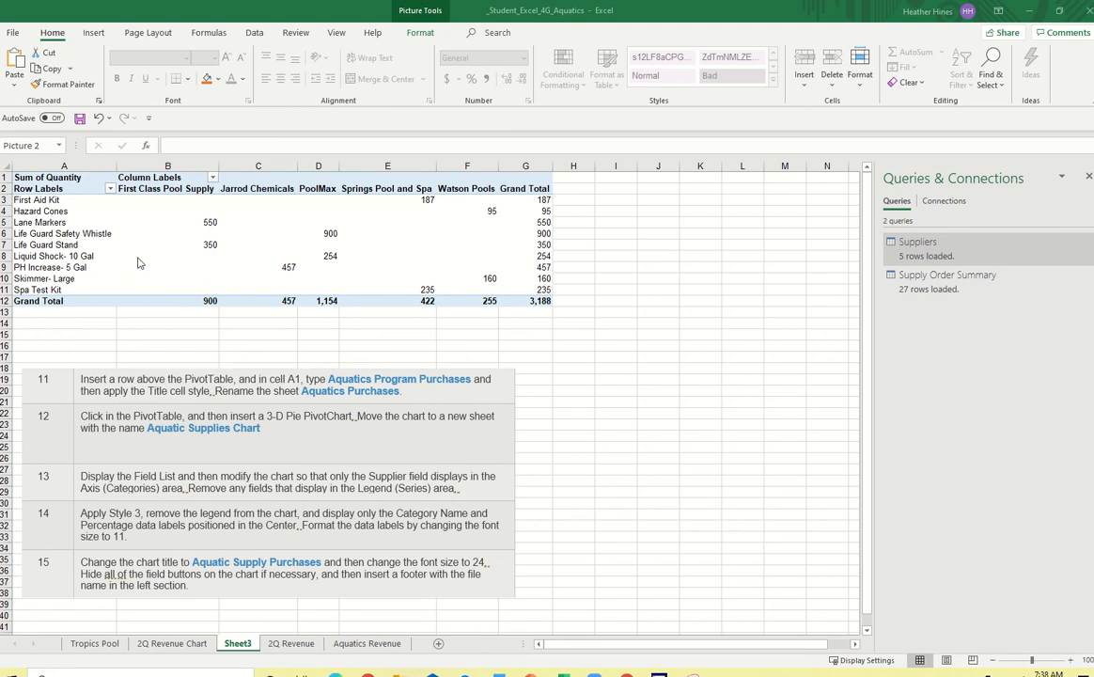
Insert a row above the PivotTable and enter the title Aquatics Program Purchases in cell A1
left_click(4, 177)
right_click(4, 177)
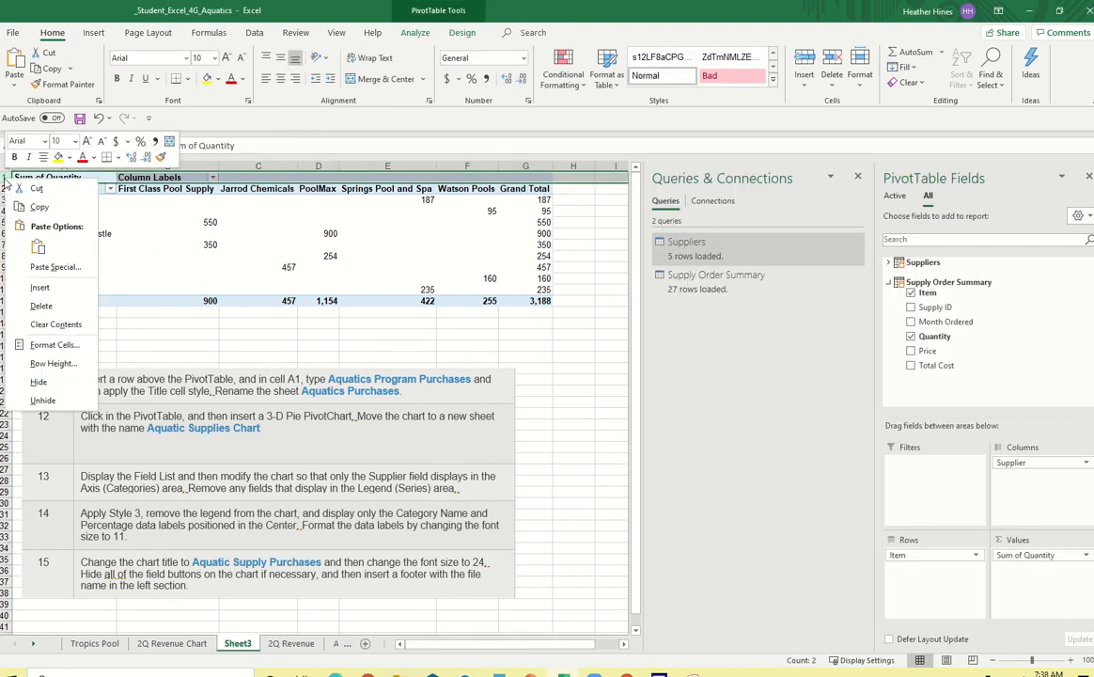
left_click(42, 286)
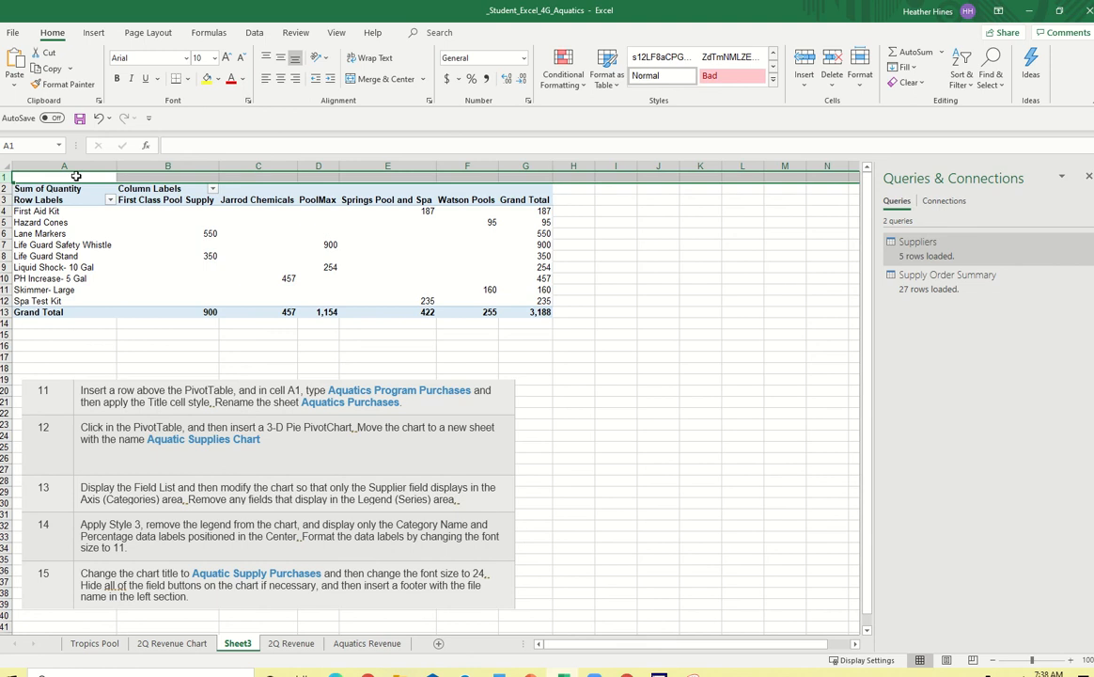
left_click(76, 176)
type("Aquatics Pr")
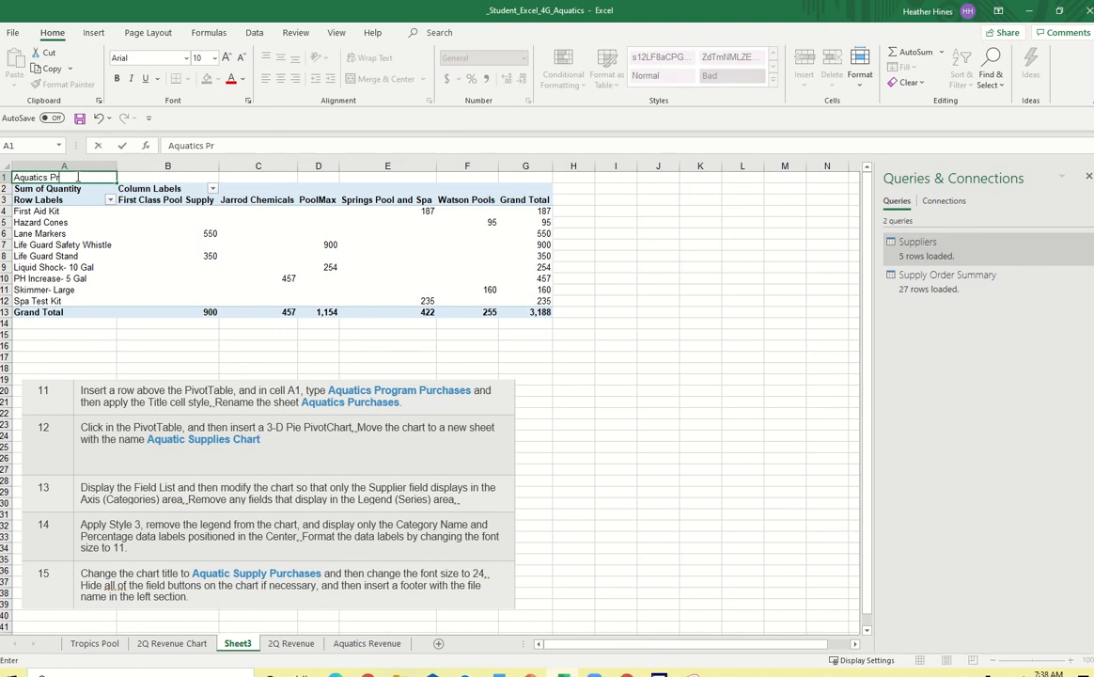
type("ogram Purchases")
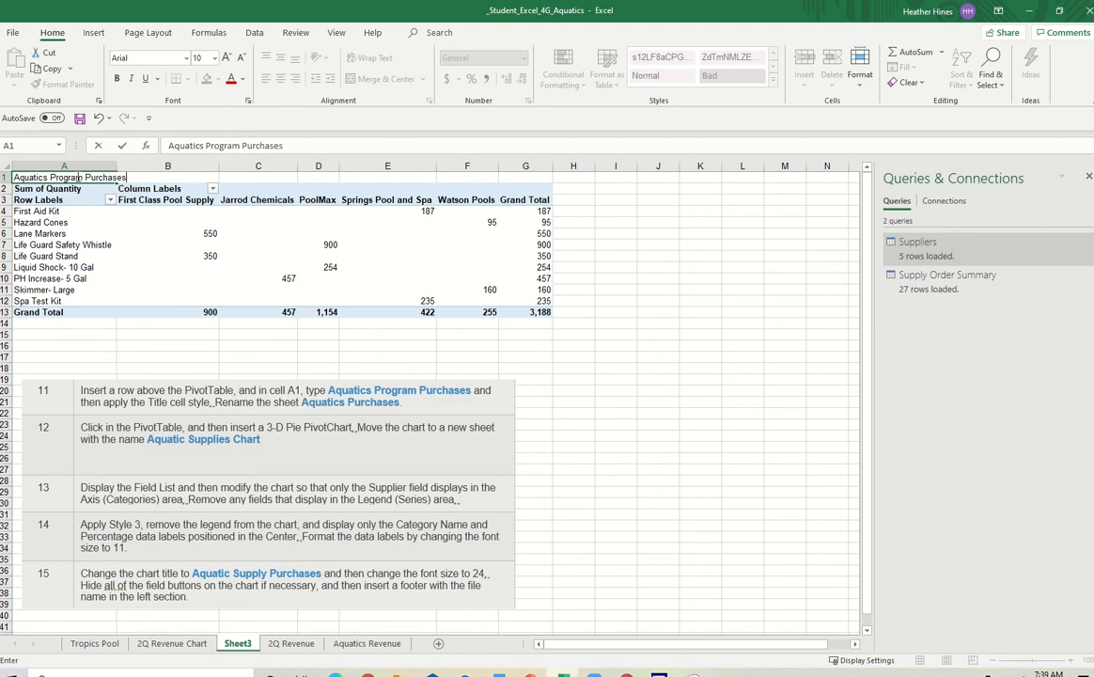
key("Return")
Apply the Title cell style to the heading in cell A1
left_click(76, 176)
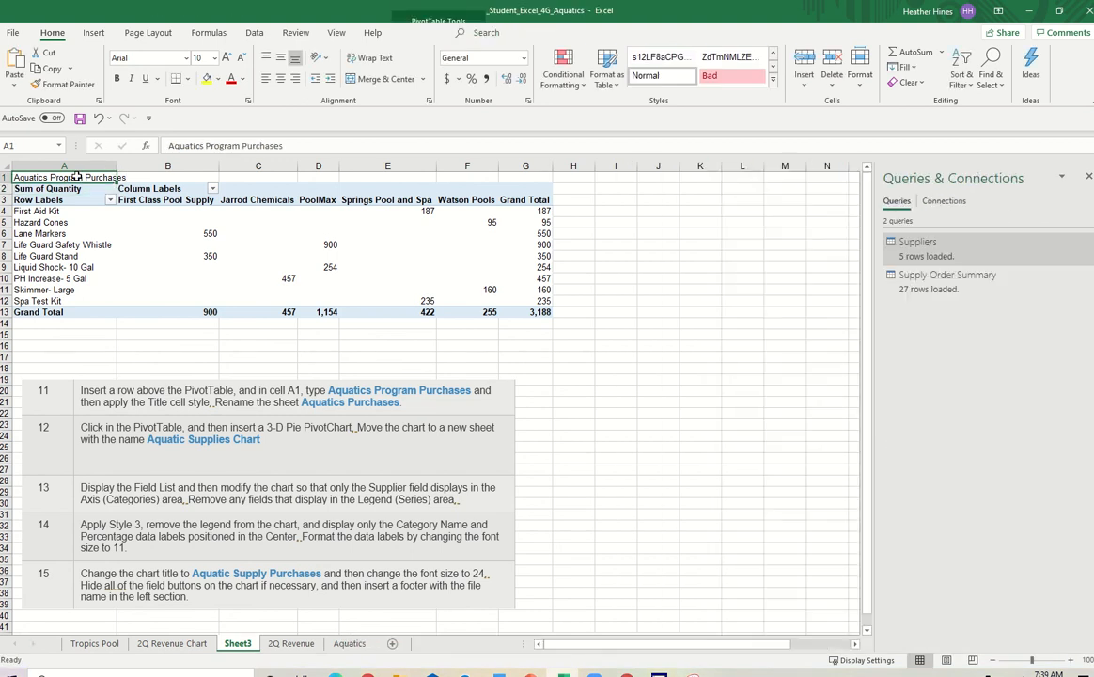
left_click(776, 84)
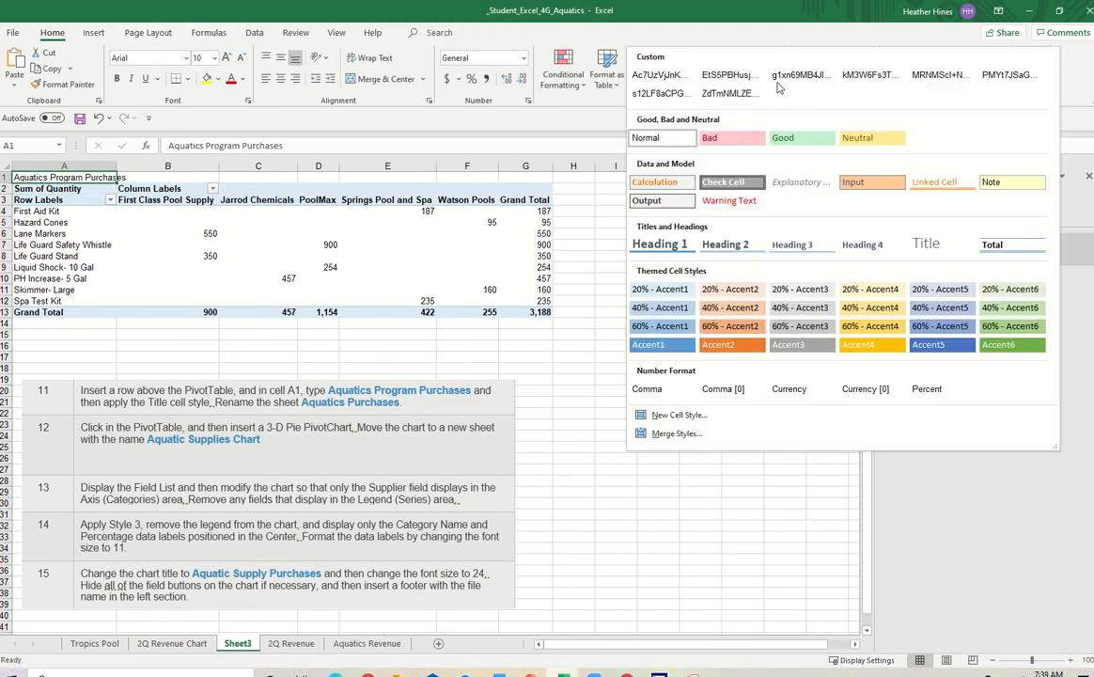
left_click(944, 248)
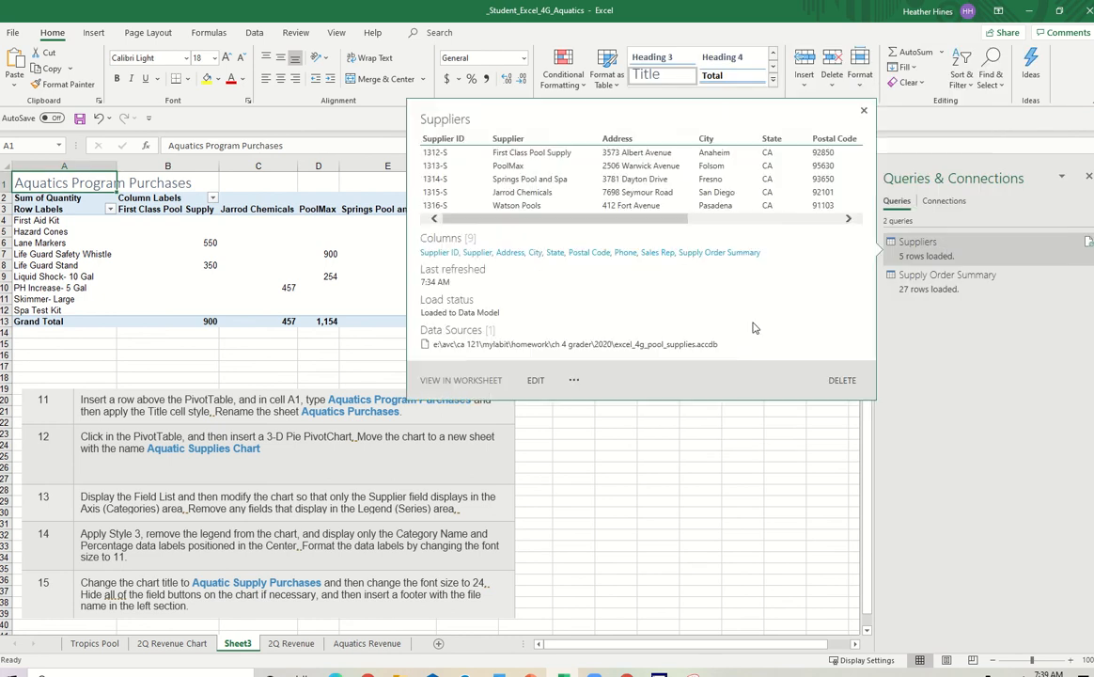
left_click(223, 355)
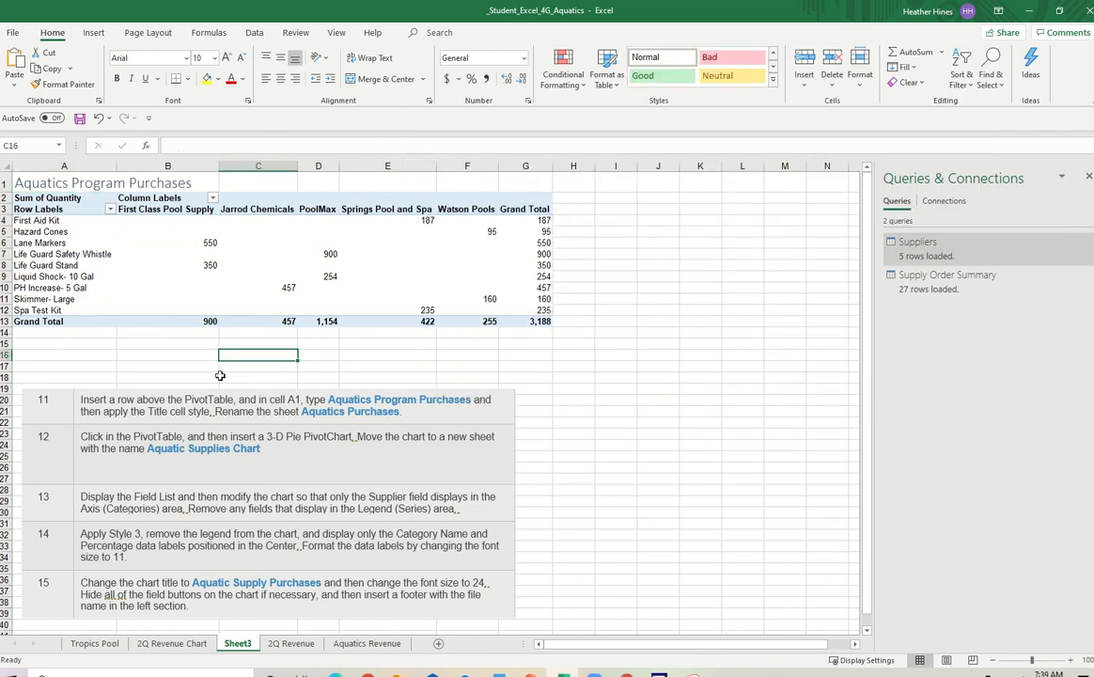
Rename the Sheet3 worksheet as Aquatics Purchases
double_click(238, 645)
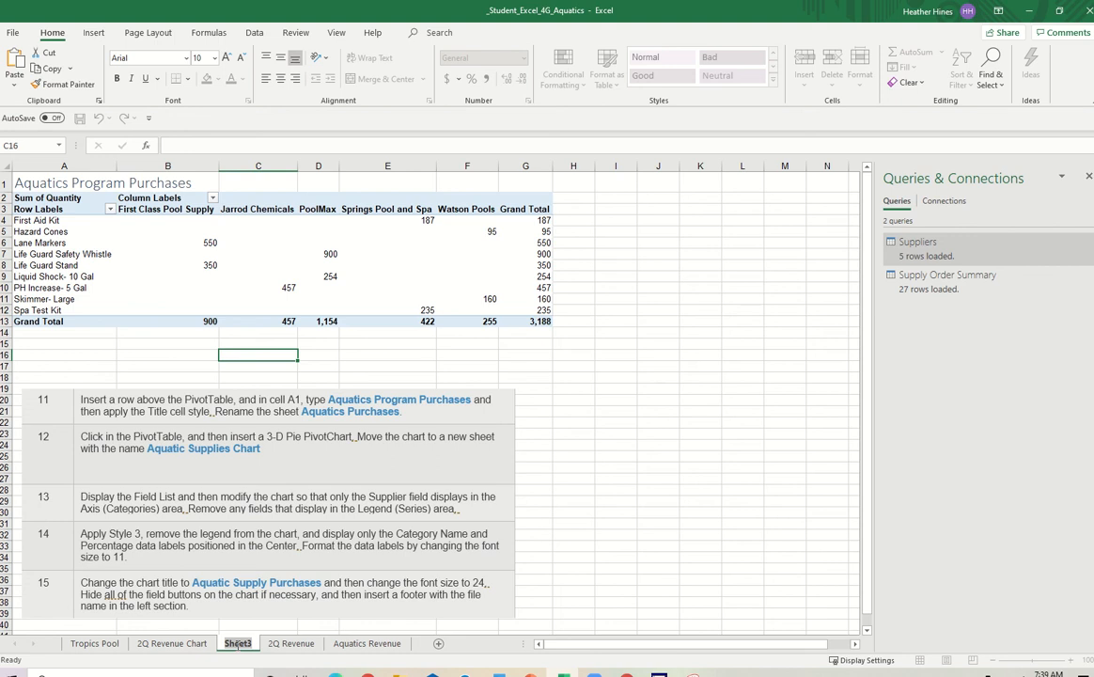
type("Aqu")
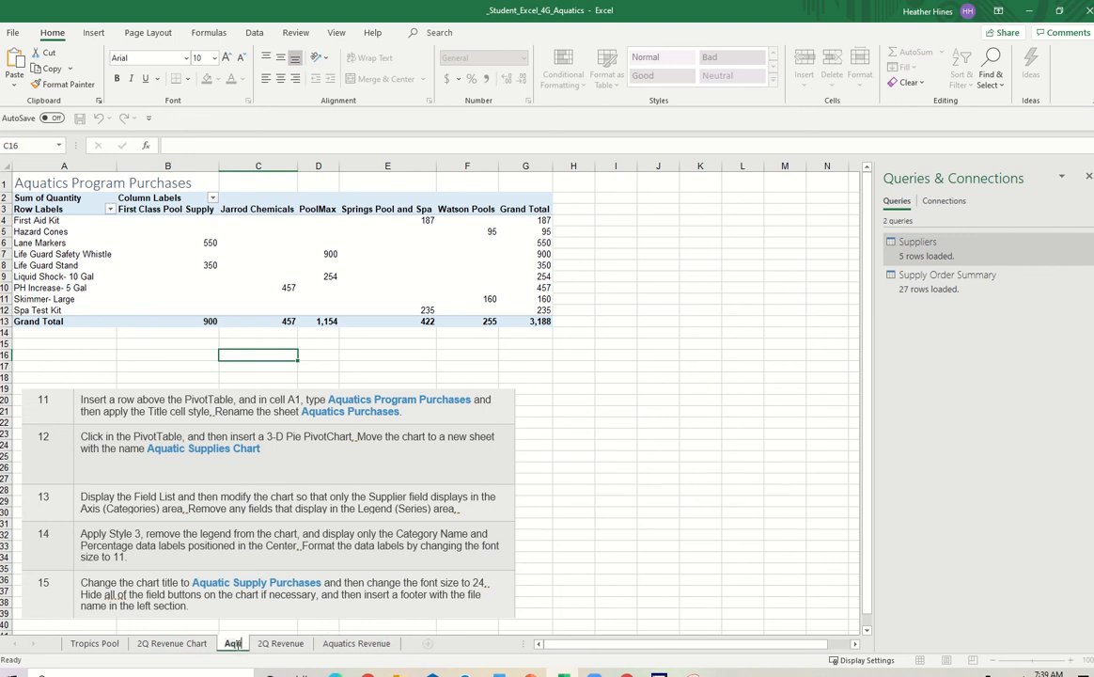
type("atics Purchases")
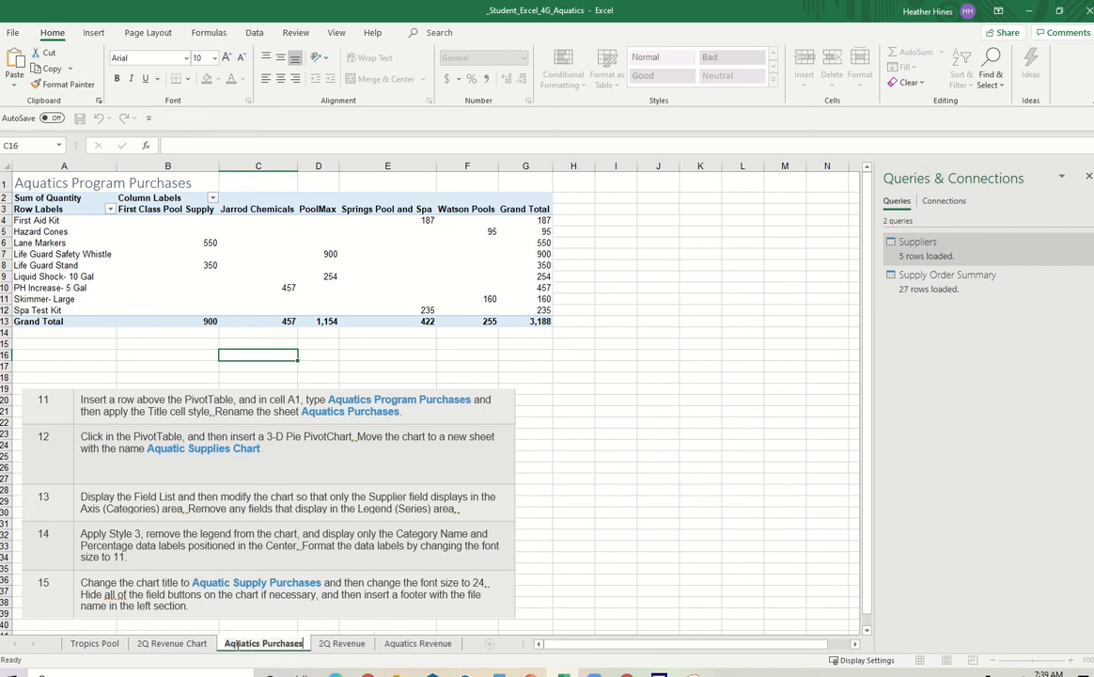
left_click(591, 536)
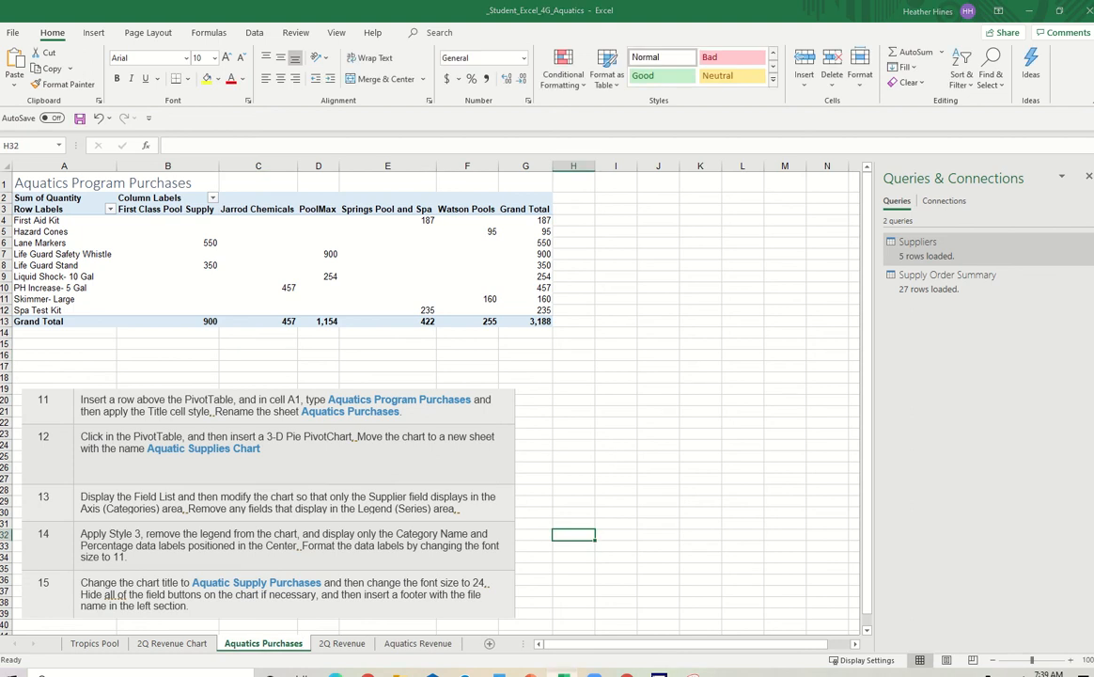
left_click(168, 354)
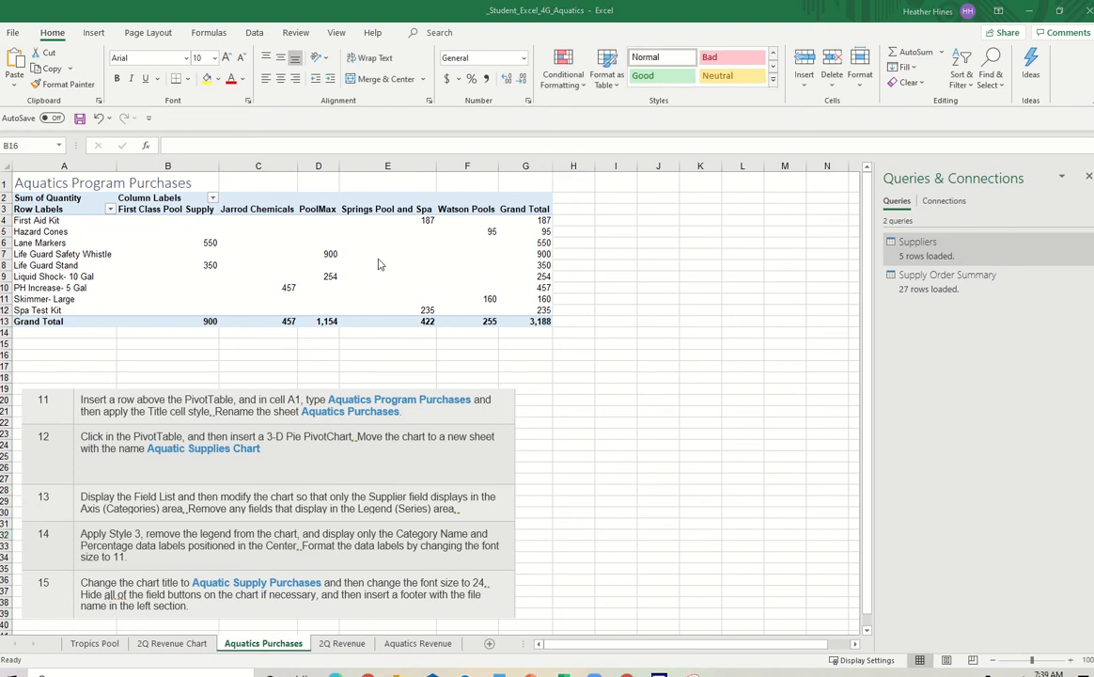
Insert a 3-D Pie PivotChart based on the Aquatics Purchases PivotTable
left_click(299, 253)
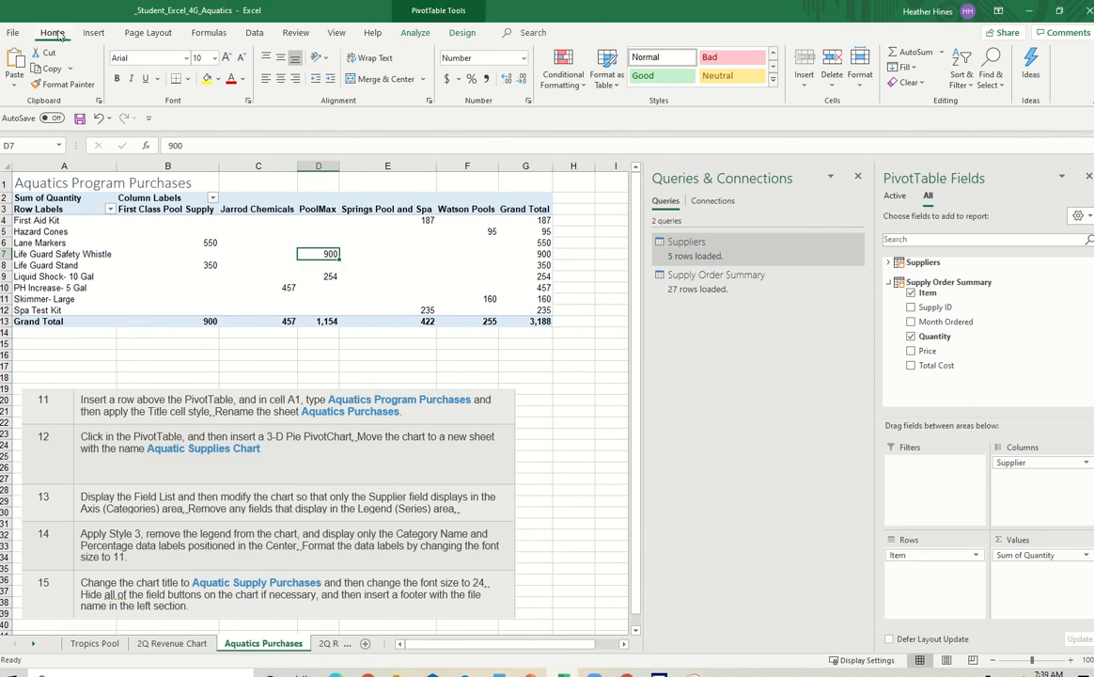
left_click(95, 33)
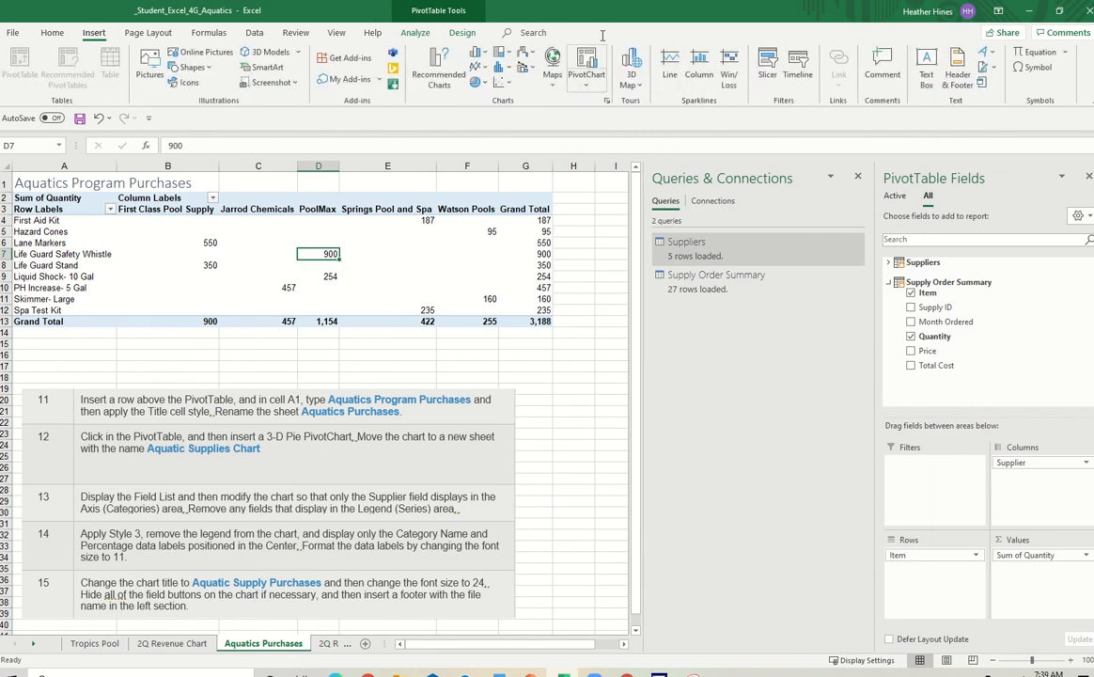
left_click(603, 86)
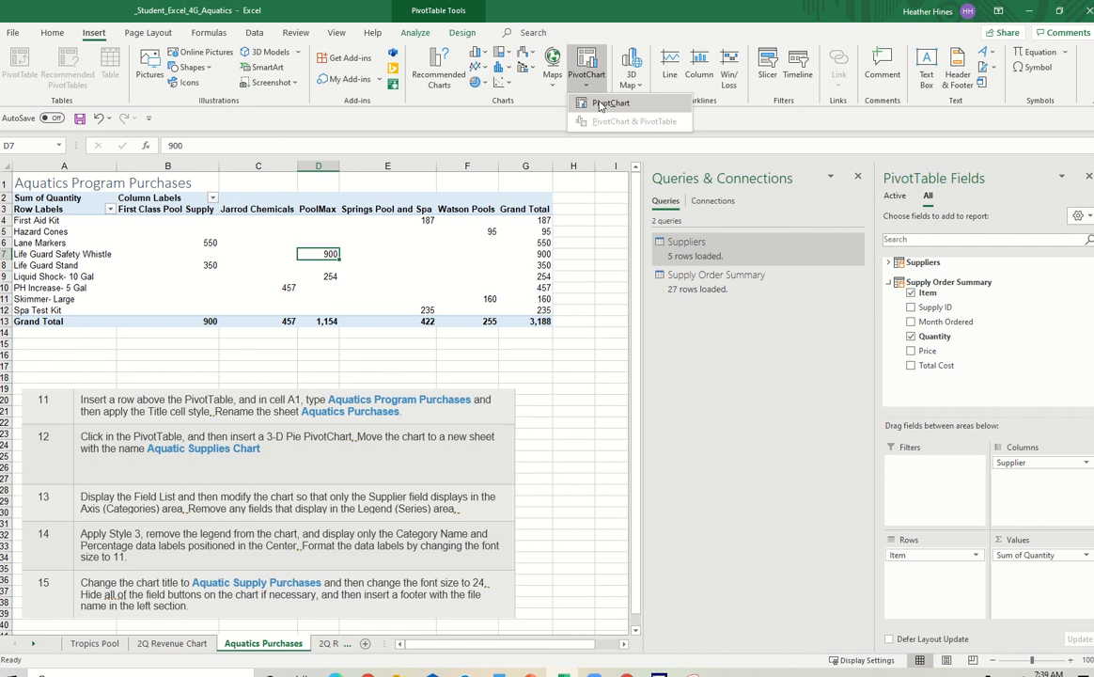
left_click(600, 106)
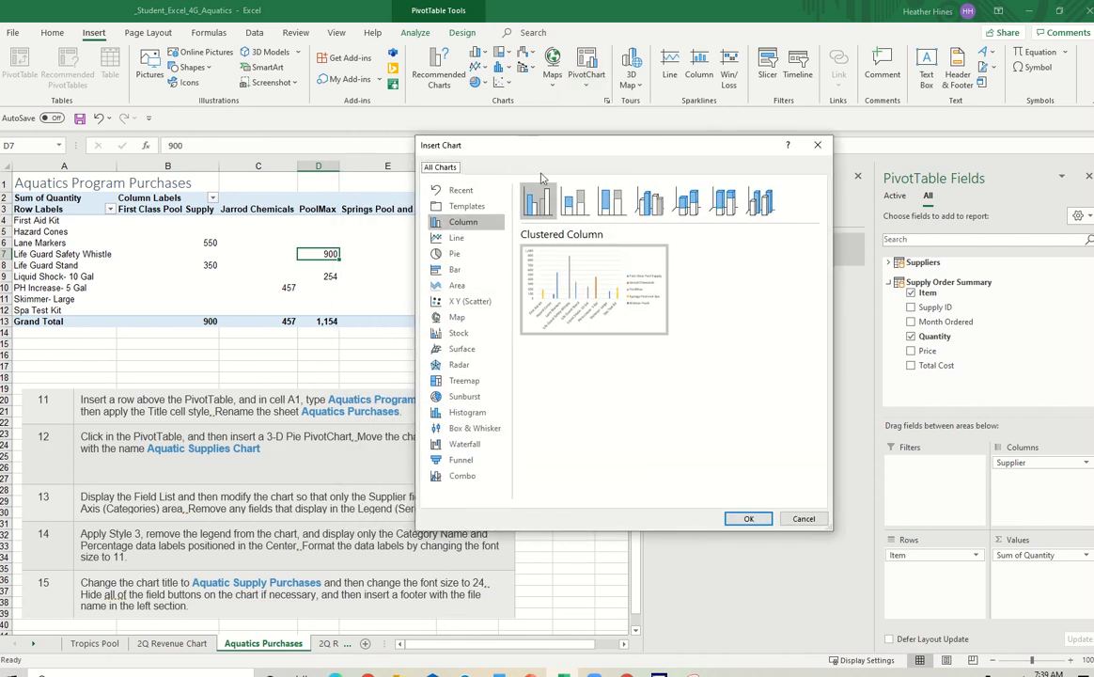
left_click(473, 255)
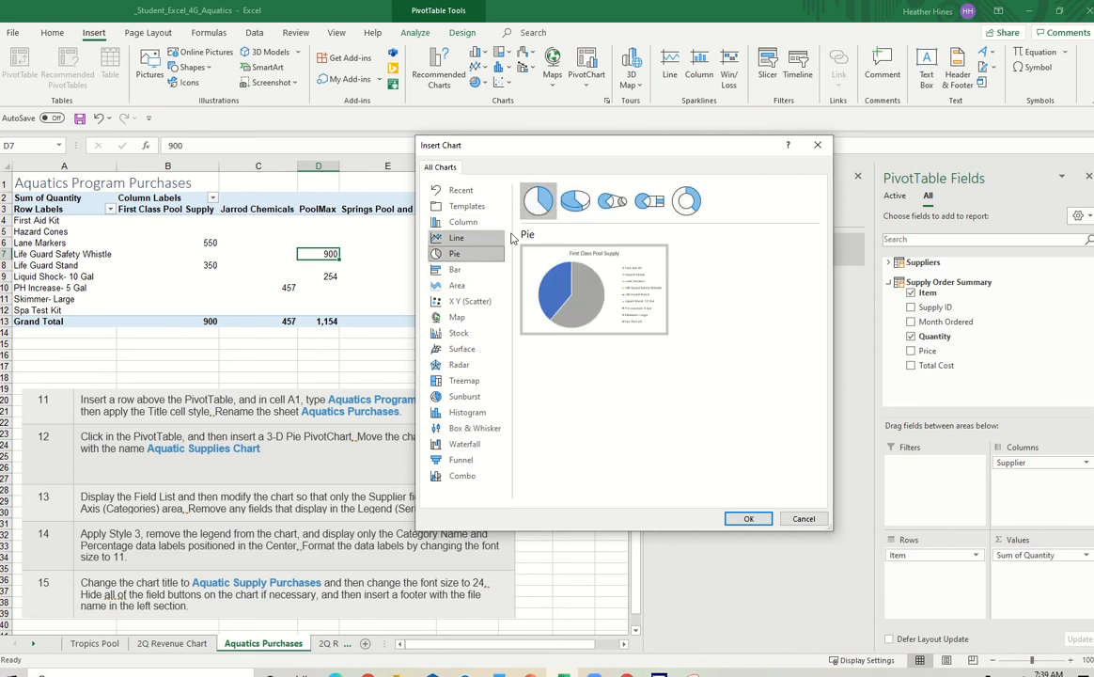
left_click(576, 201)
left_click(748, 520)
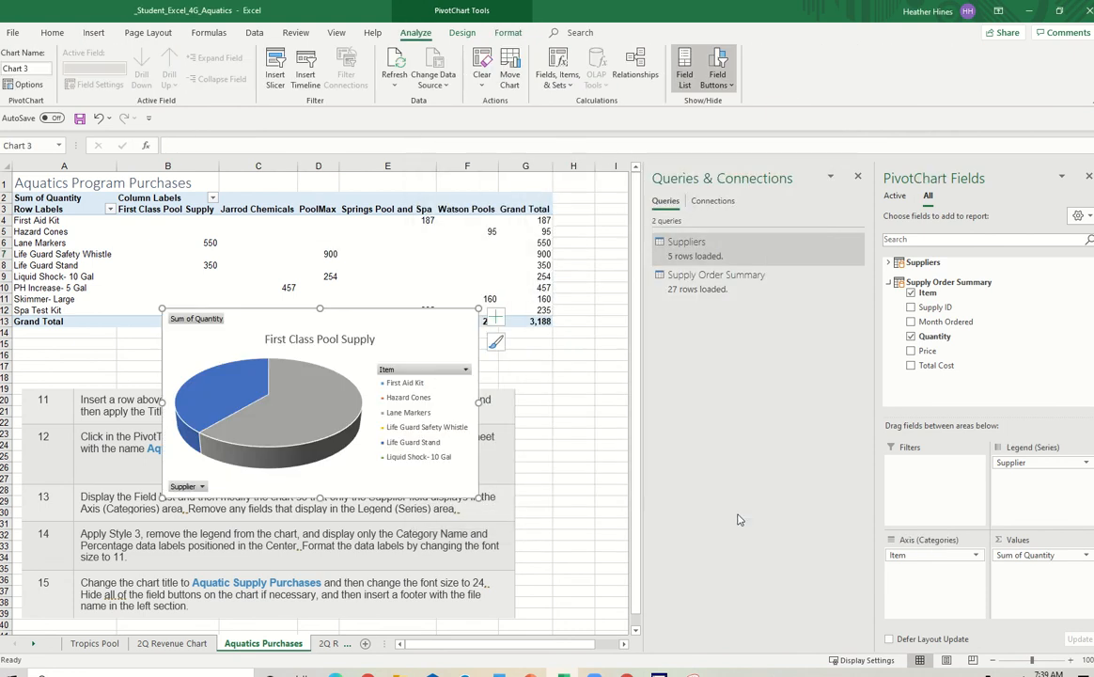
Move the PivotChart to a new sheet named Aquatic Supplies Chart
right_click(433, 328)
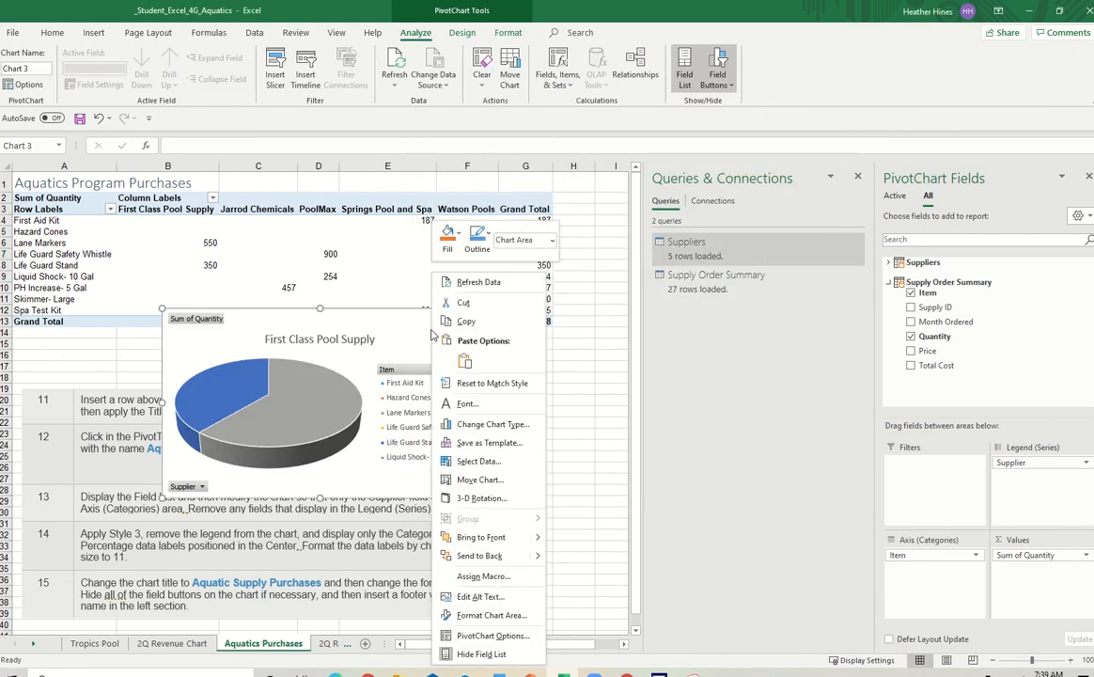
left_click(482, 479)
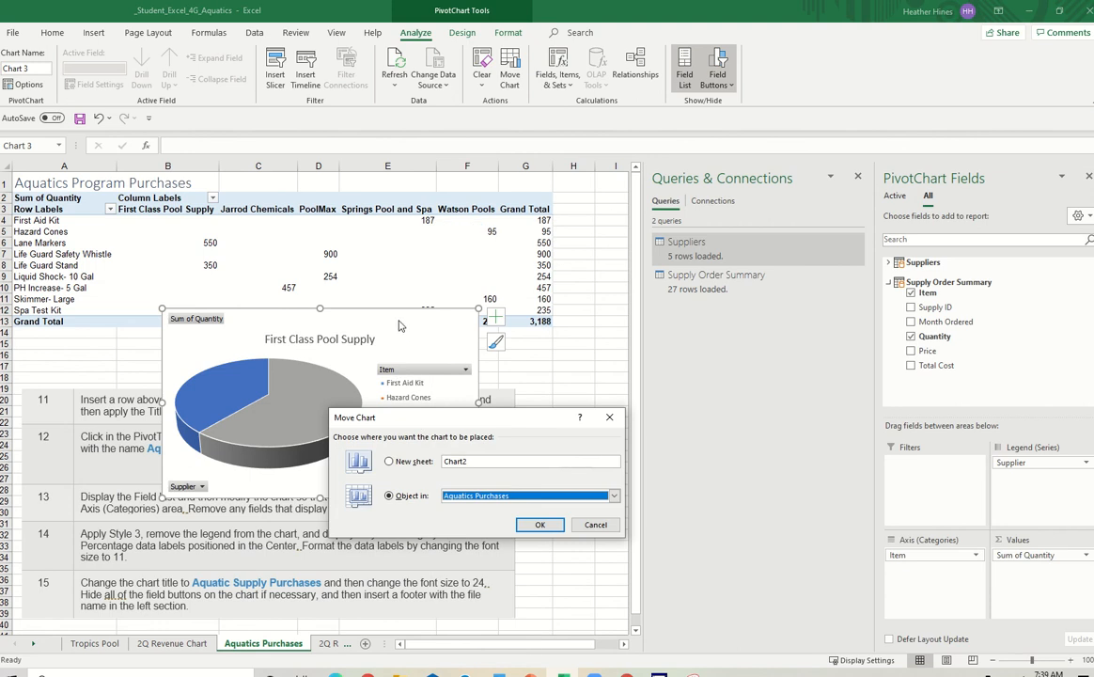
left_click(389, 461)
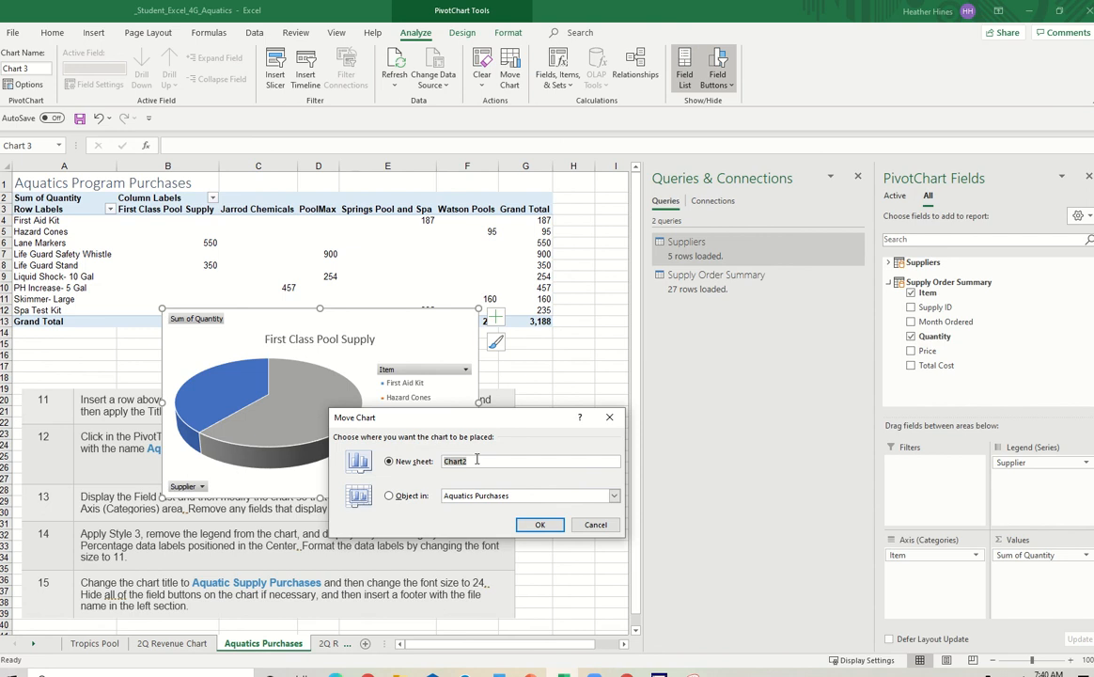
type("Aquatic Supplies")
key("Return")
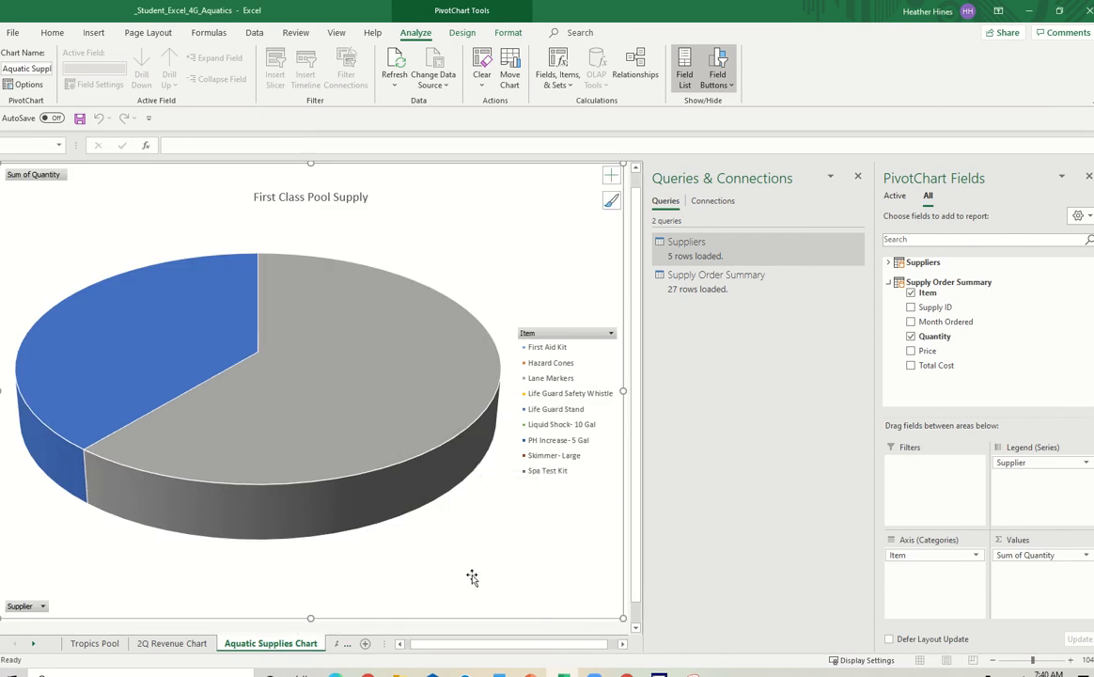
Close the Queries & Connections and PivotChart Fields panes and paste the copied picture of instructions 13 to 15 onto the chart sheet
left_click(858, 176)
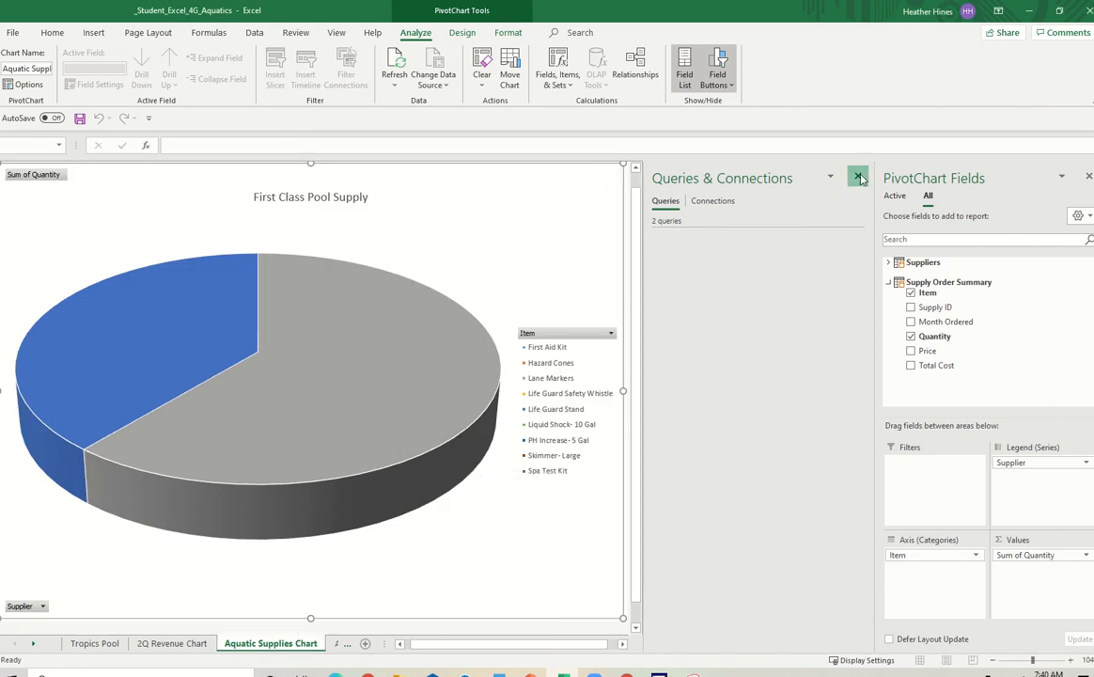
left_click(1088, 177)
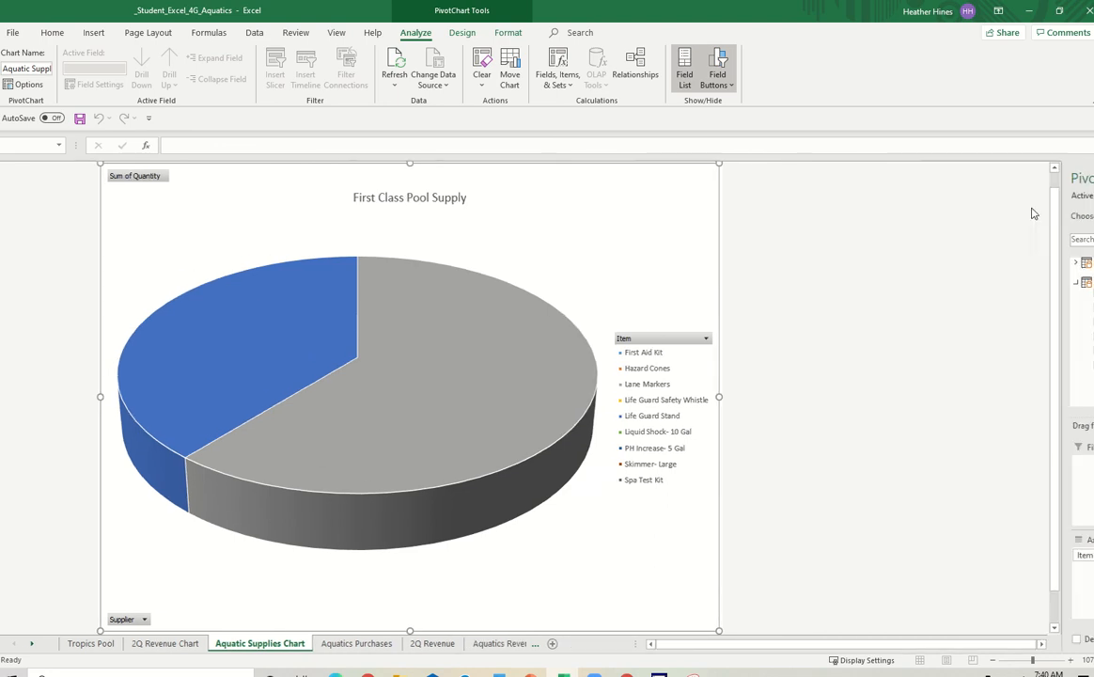
left_click(130, 510)
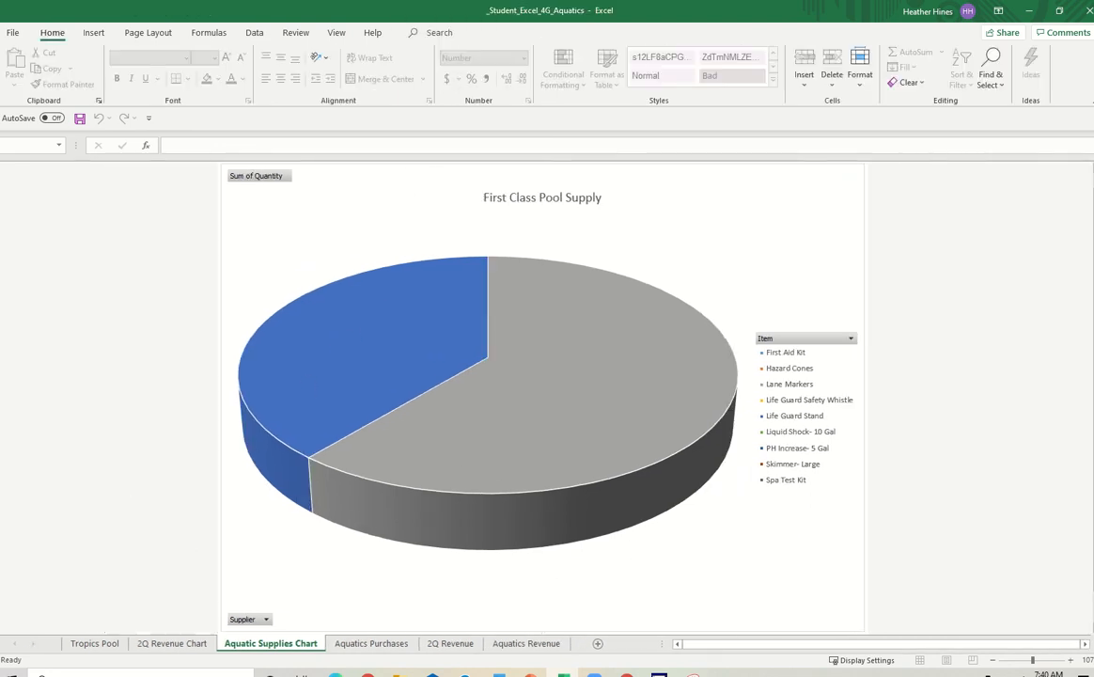
key("ctrl+v")
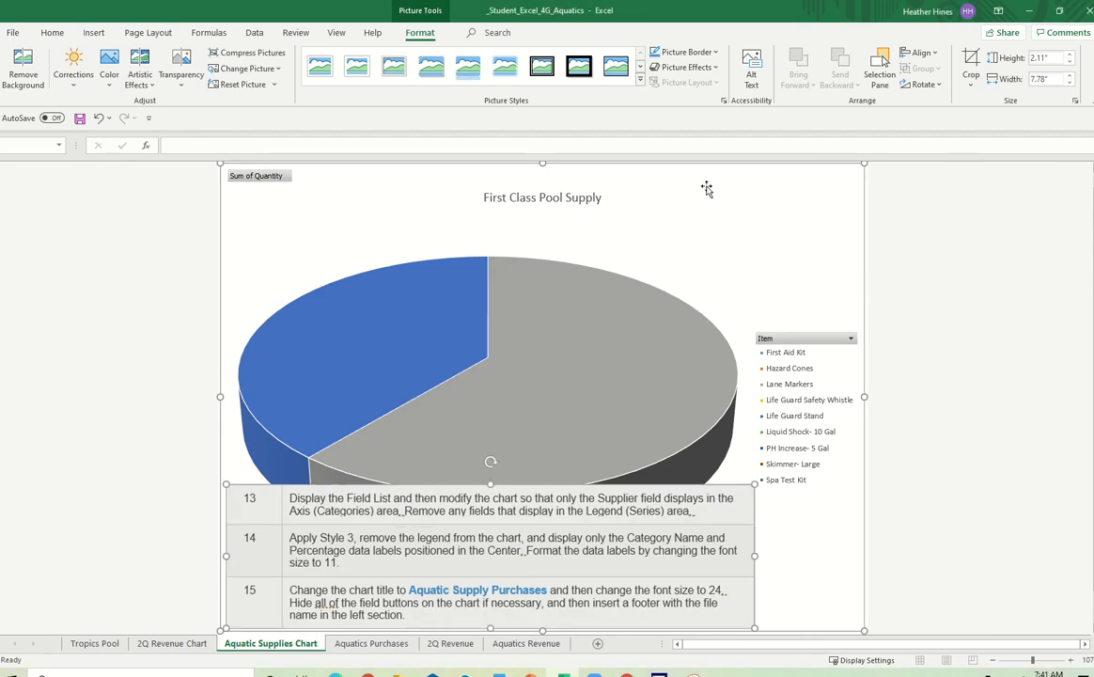
Display the PivotChart field list, move Supplier from Legend (Series) to Axis (Categories), and remove Item from the chart
left_click(757, 173)
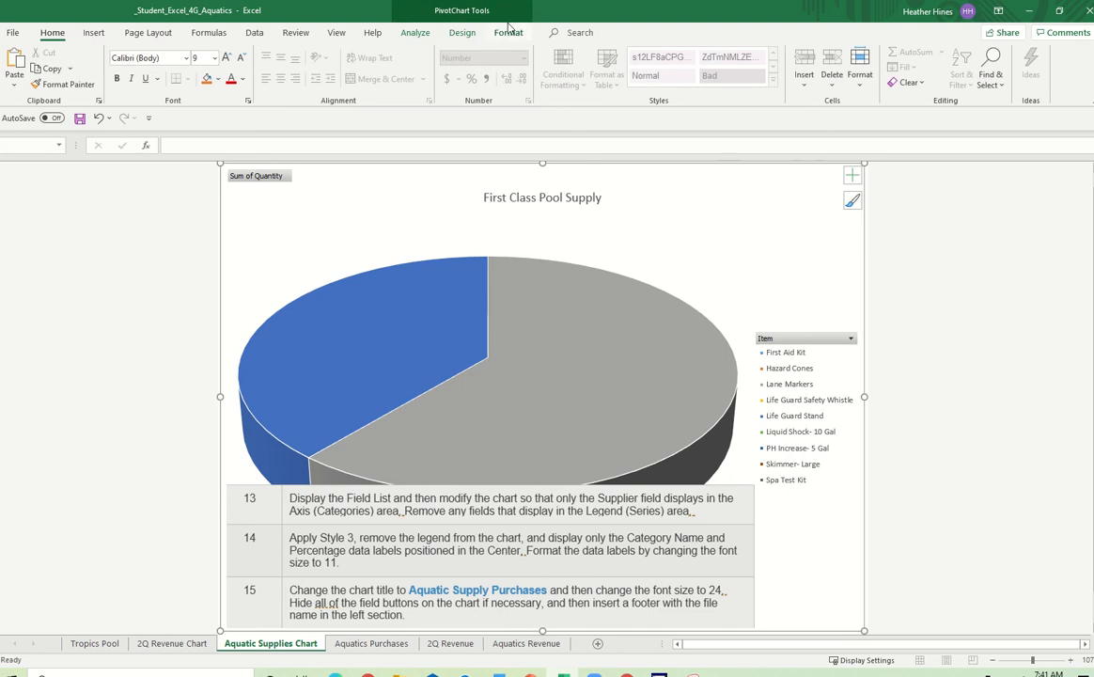
left_click(418, 34)
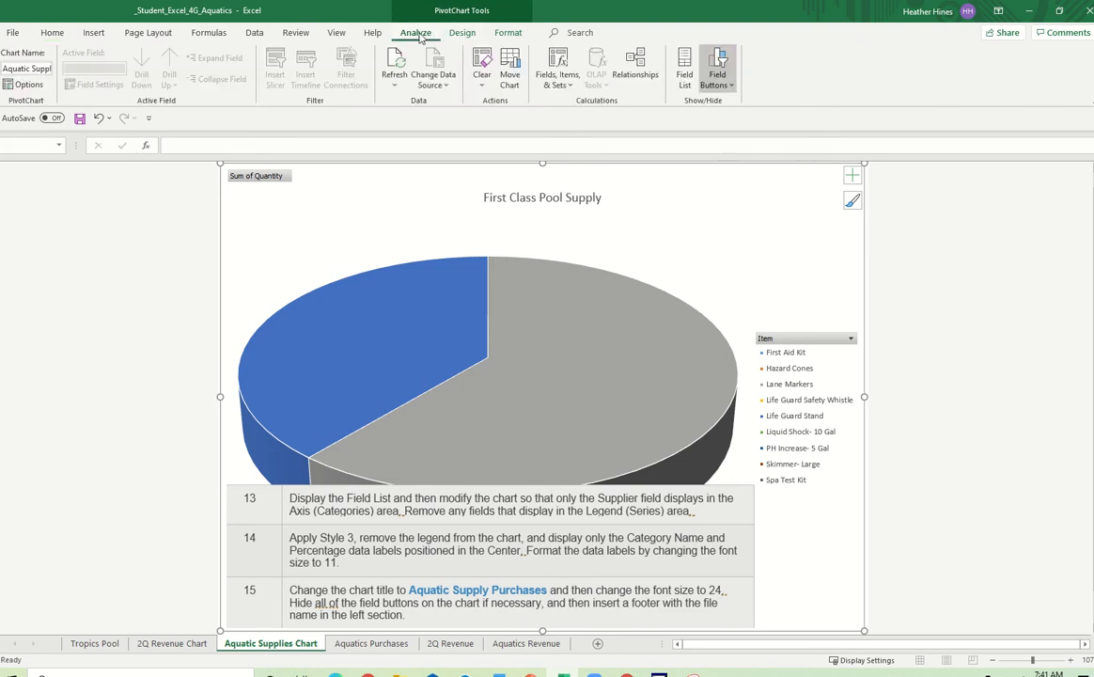
left_click(685, 68)
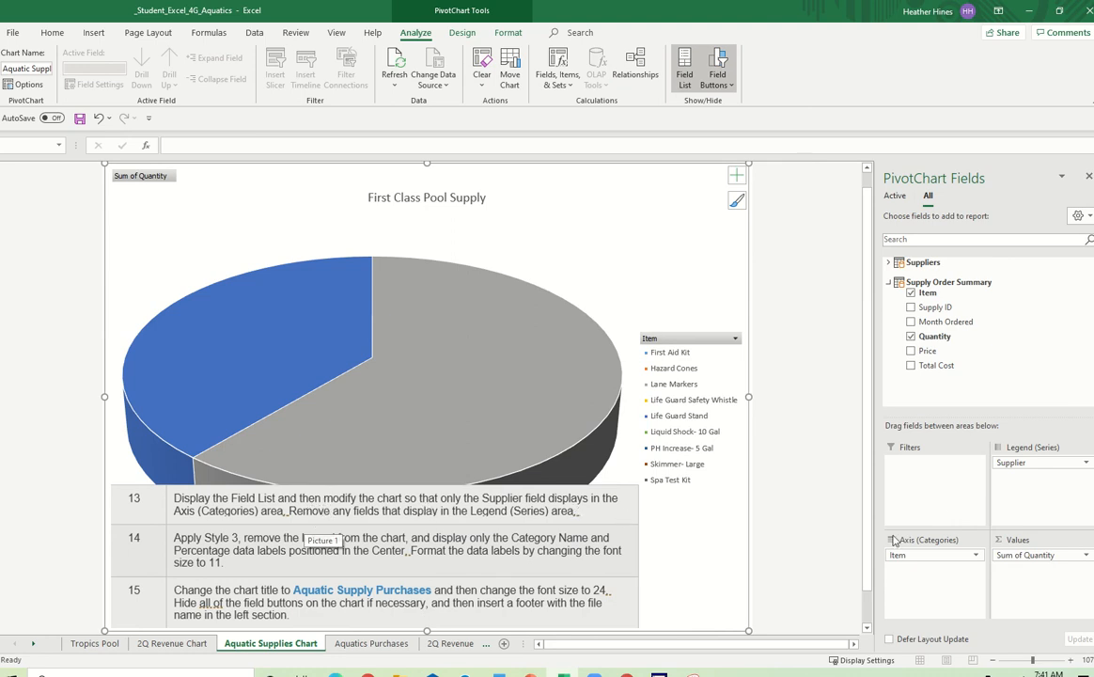
left_click_drag(1020, 468, 928, 580)
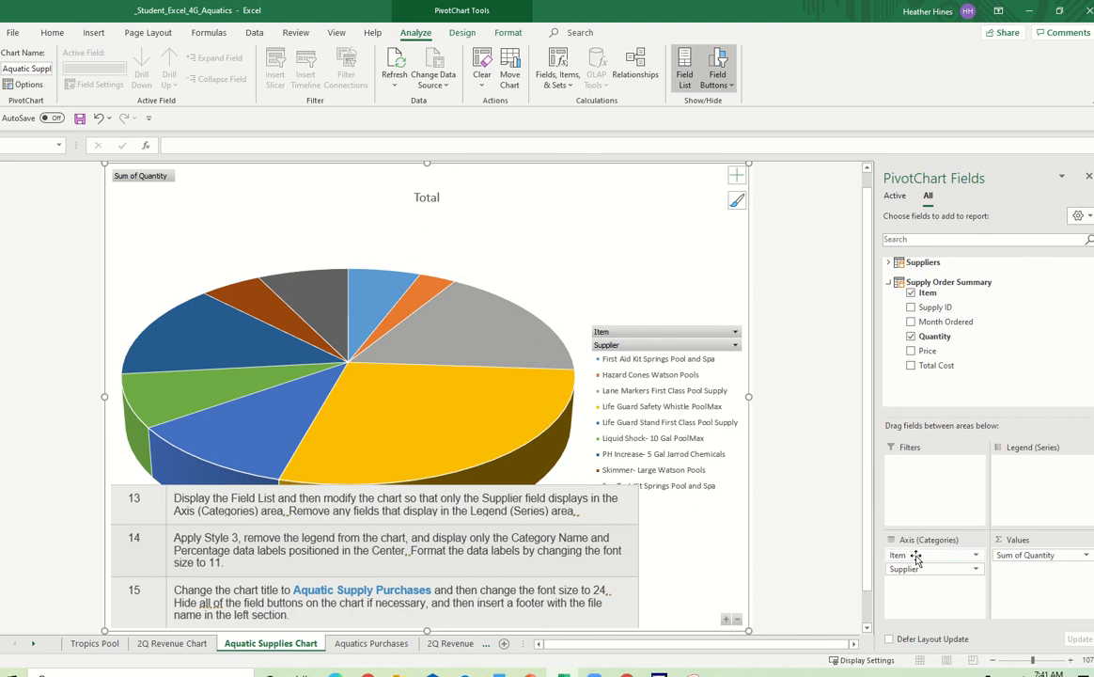
left_click_drag(917, 557, 893, 352)
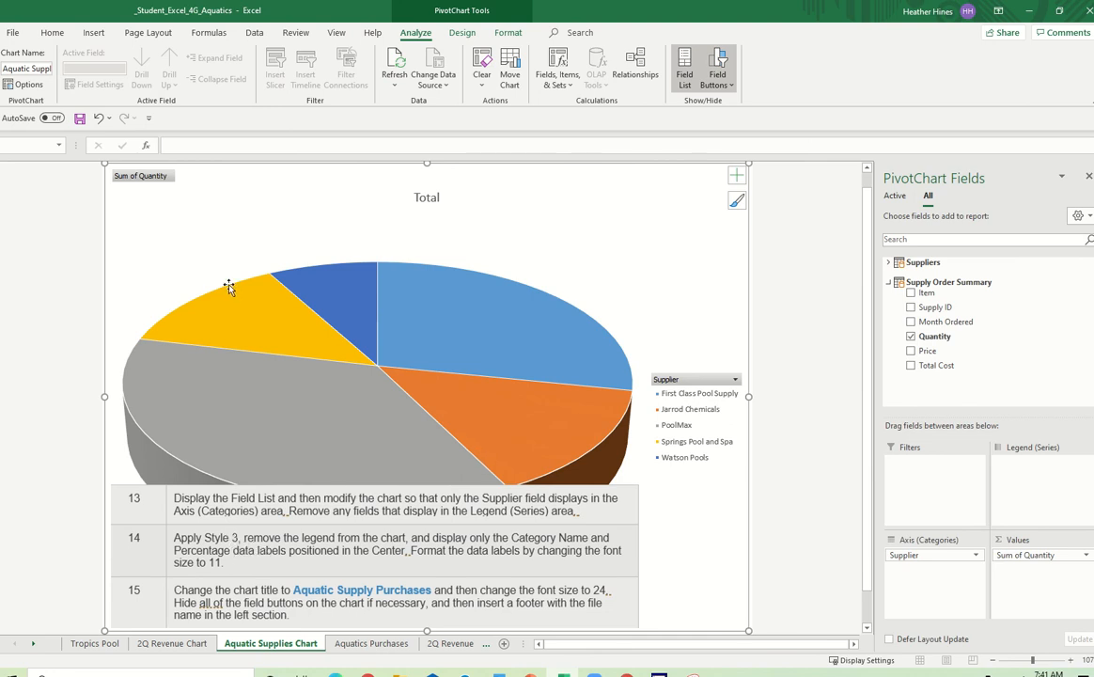
Apply chart Style 3 to the pie PivotChart and remove its legend
left_click(121, 230)
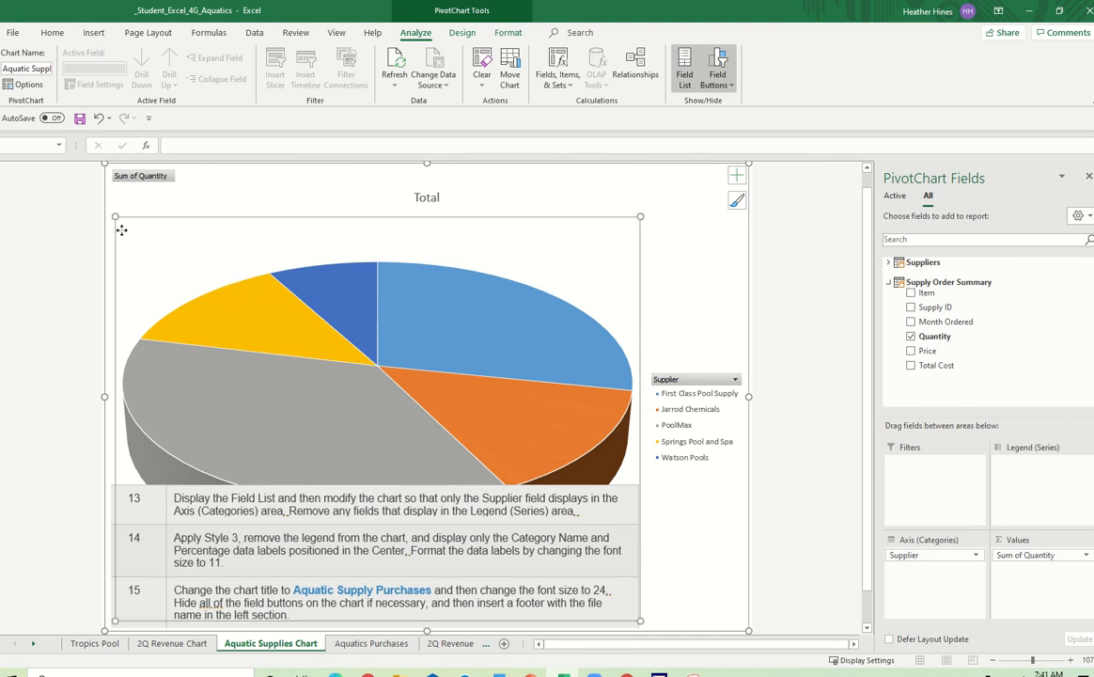
left_click(105, 176)
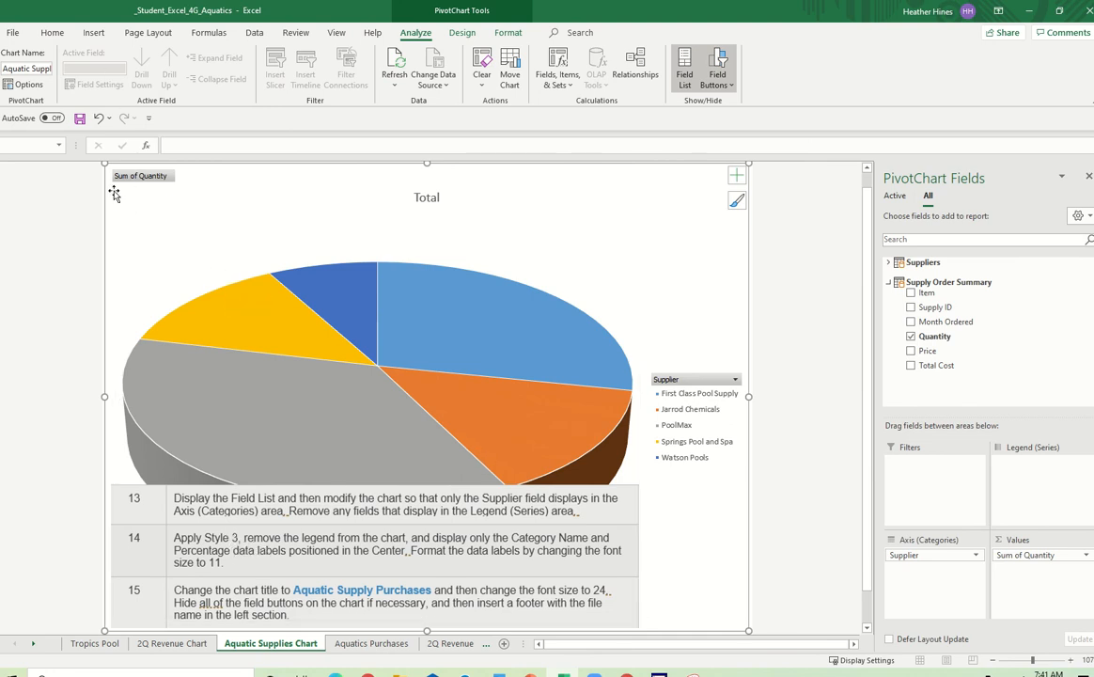
left_click(462, 32)
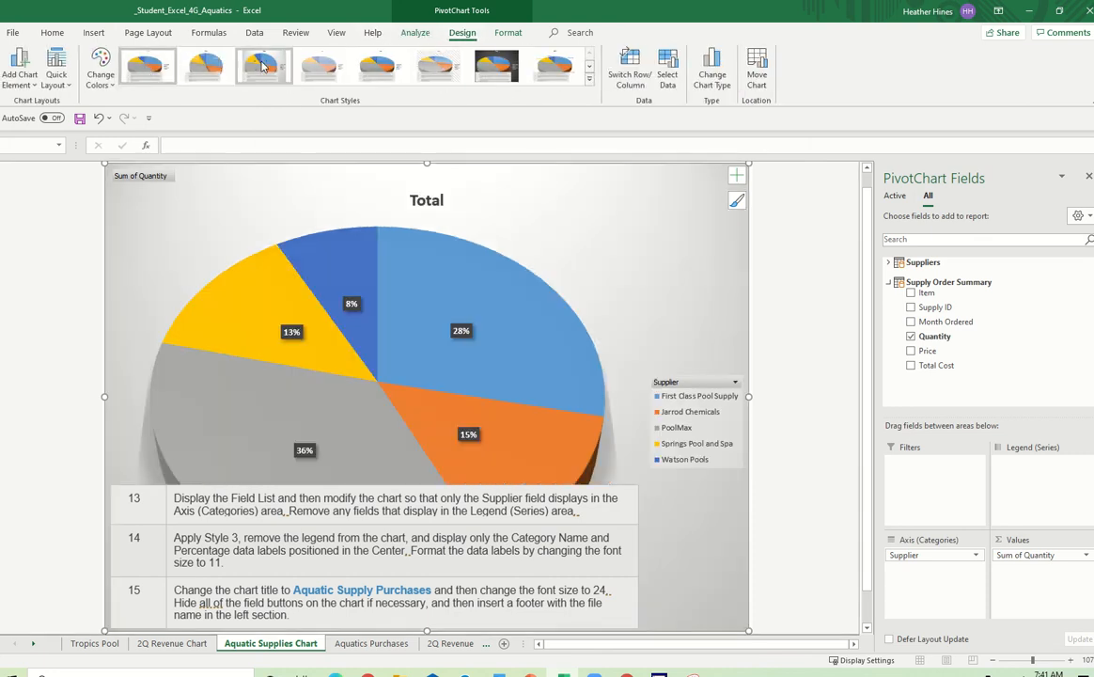
left_click(269, 65)
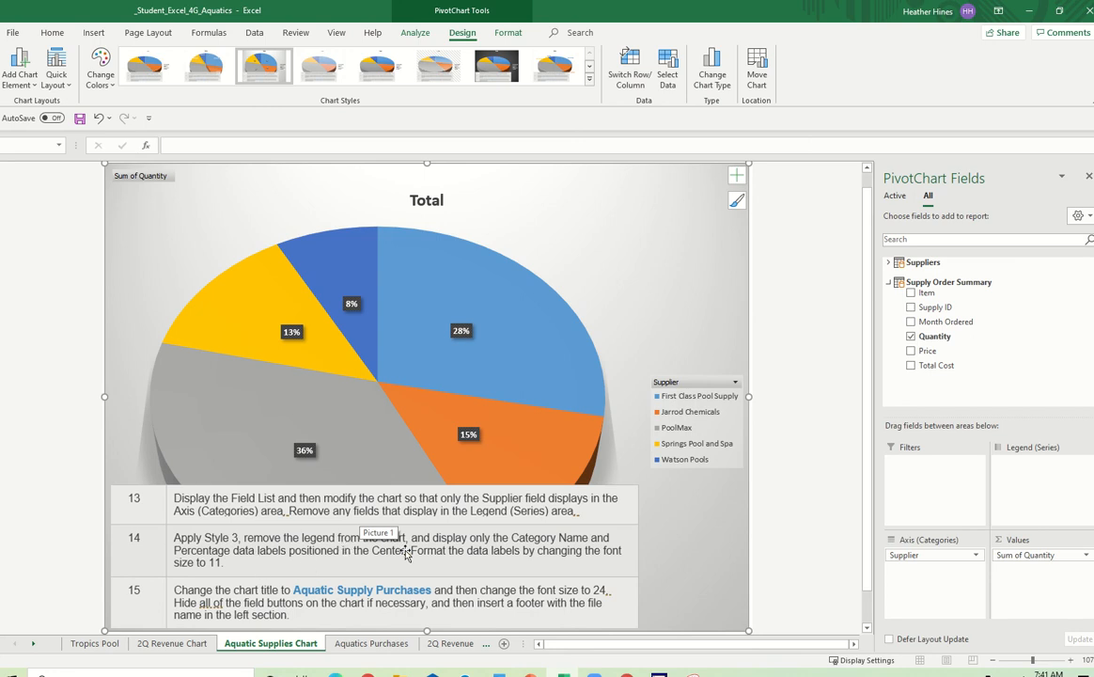
left_click(738, 182)
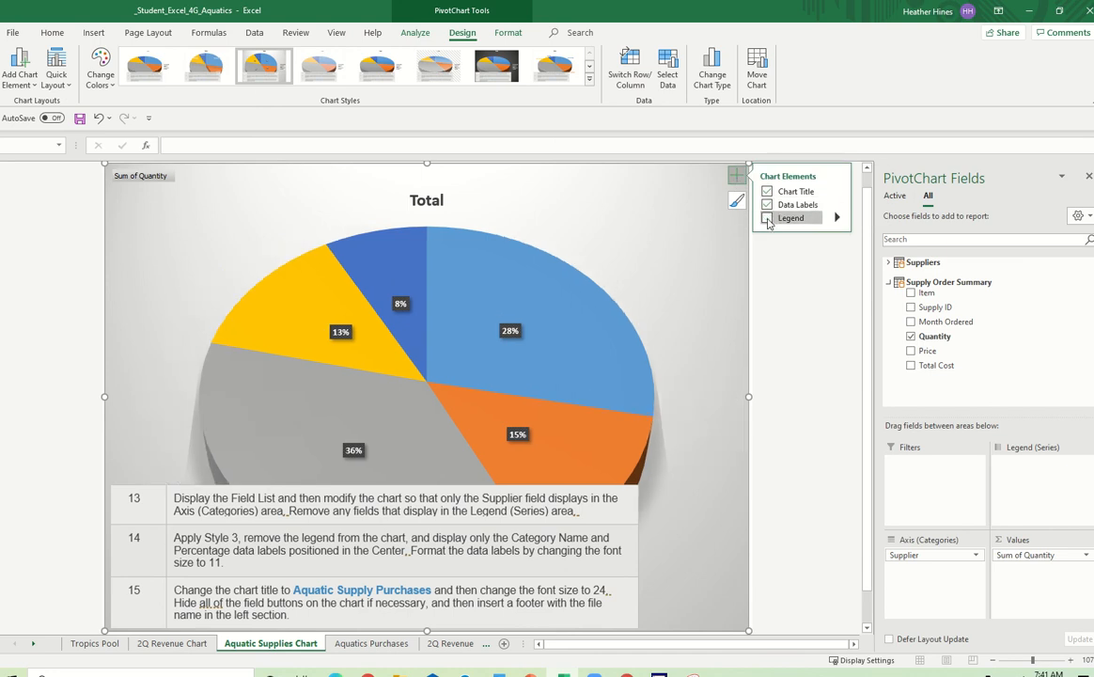
Set the pie chart's data labels to contain only Category Name and Percentage, with leader lines turned off
left_click(836, 205)
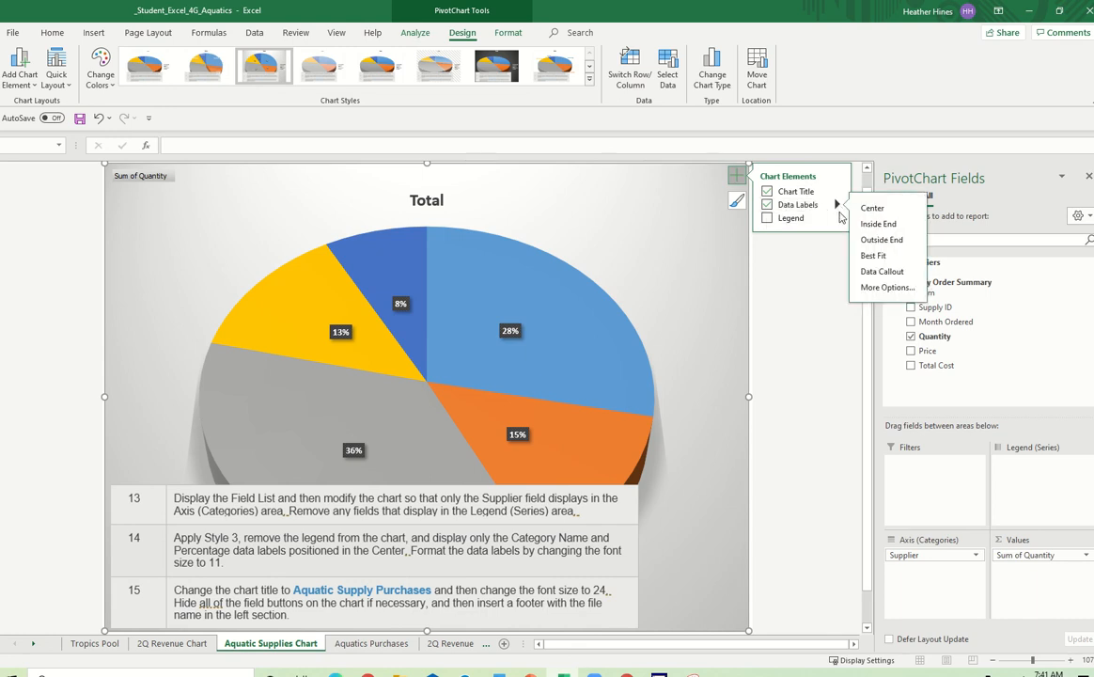
left_click(874, 287)
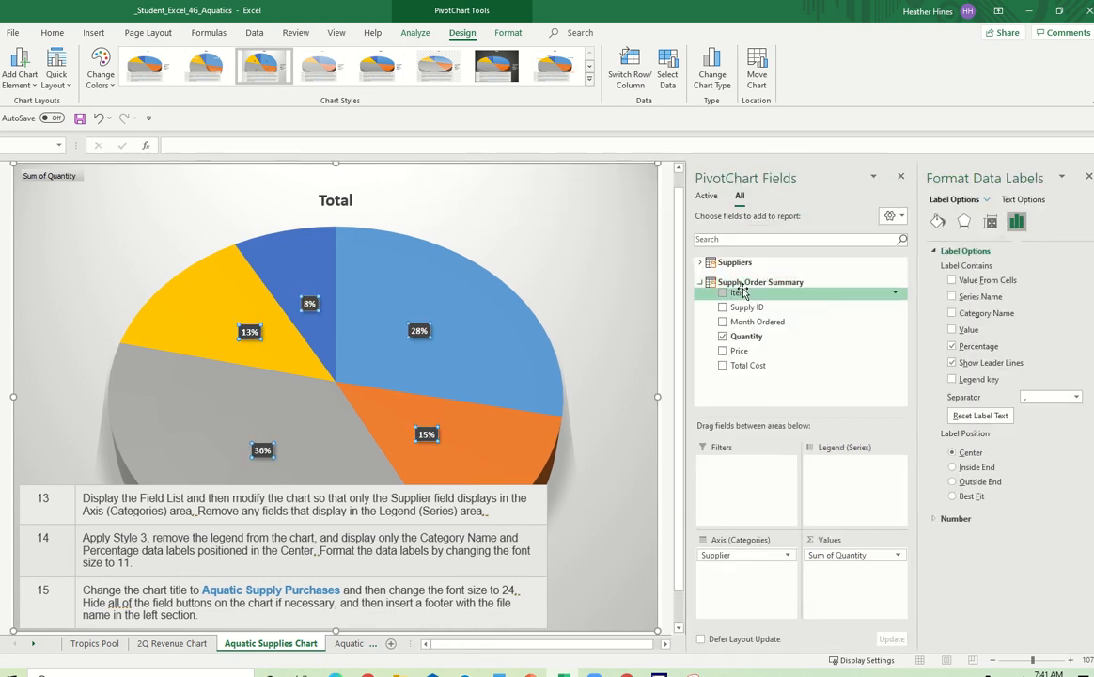
left_click(902, 181)
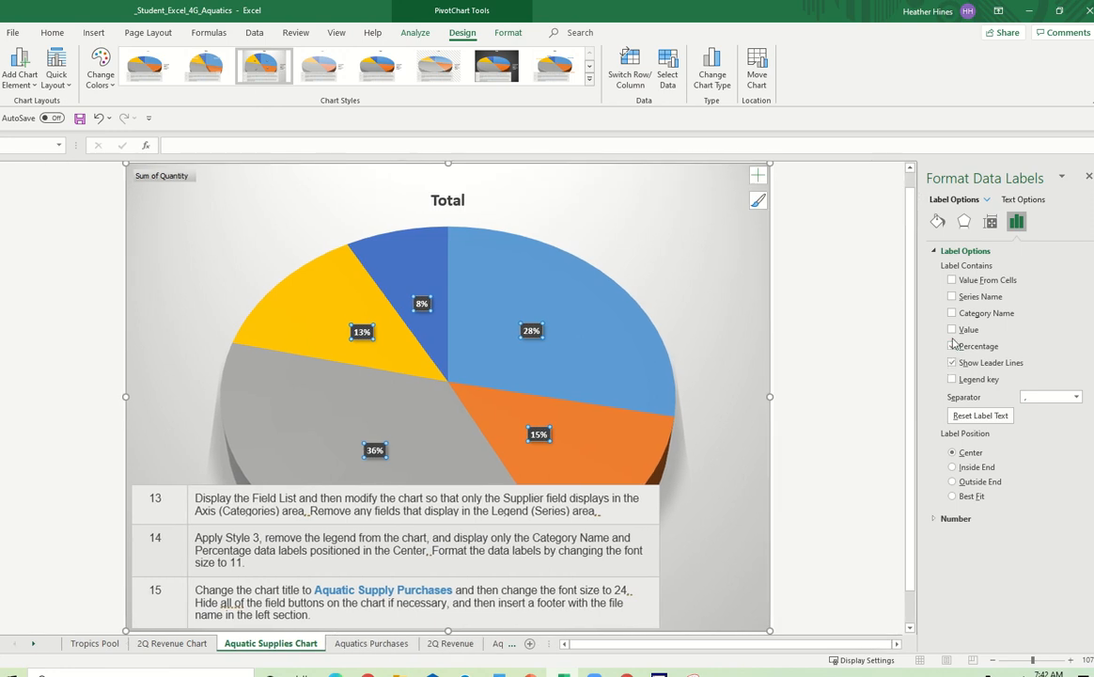
left_click(952, 346)
left_click(952, 314)
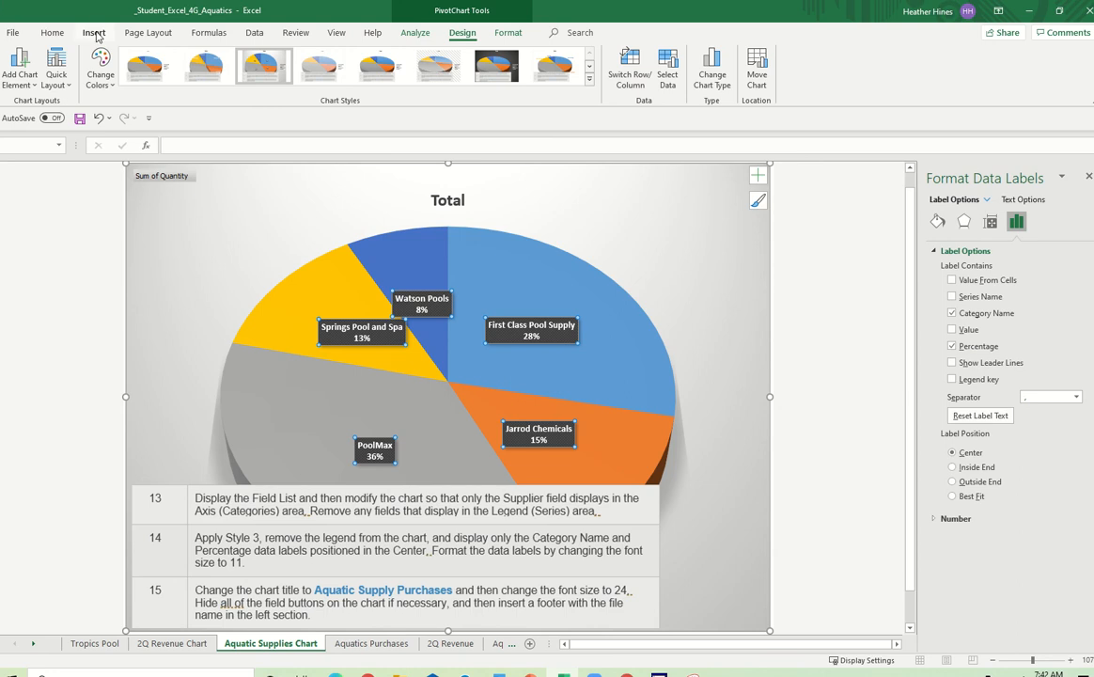
Set the font size of the pie chart's data labels to 11
left_click(53, 34)
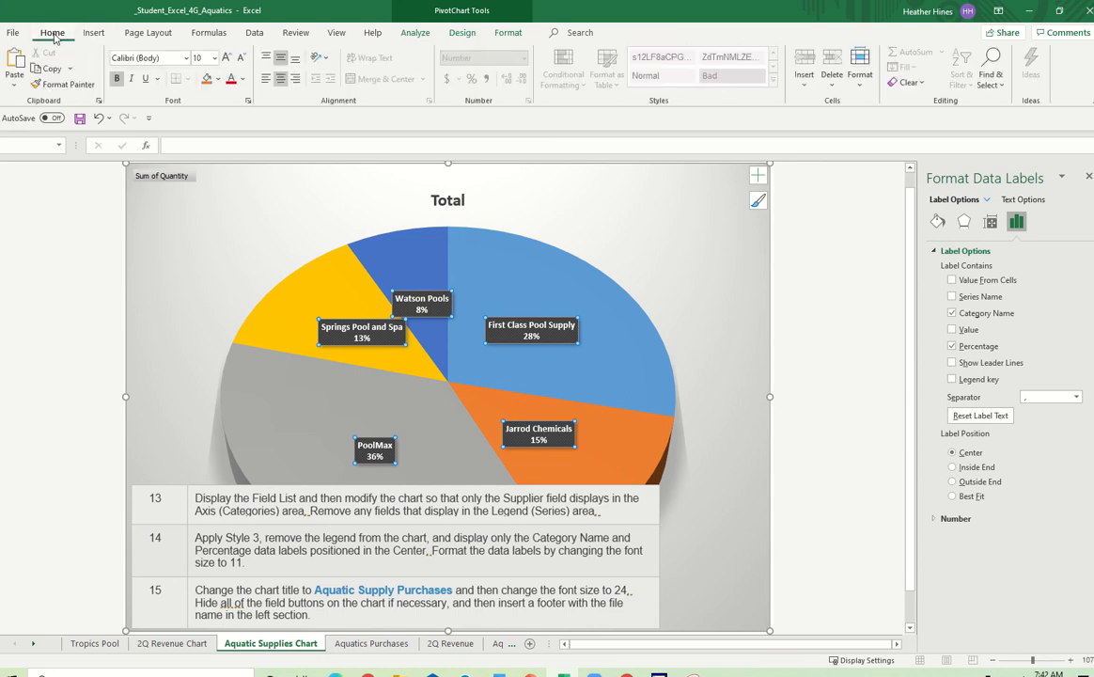
left_click(214, 58)
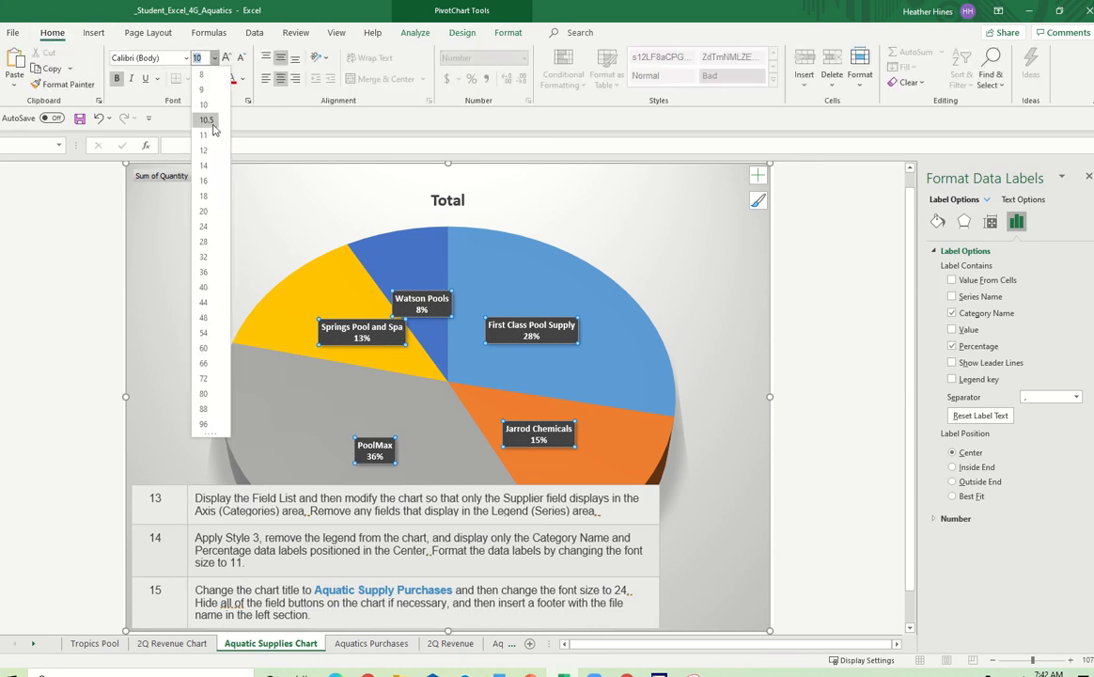
left_click(191, 108)
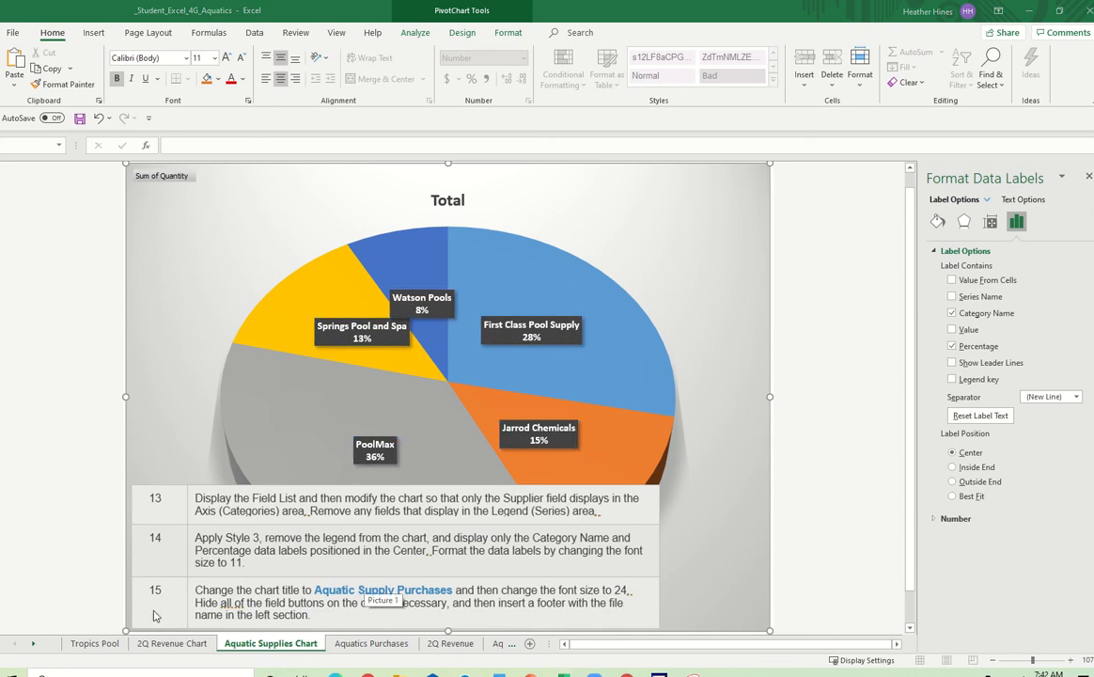
Change the pie PivotChart's title to Aquatic Supply Purchases
left_click(449, 199)
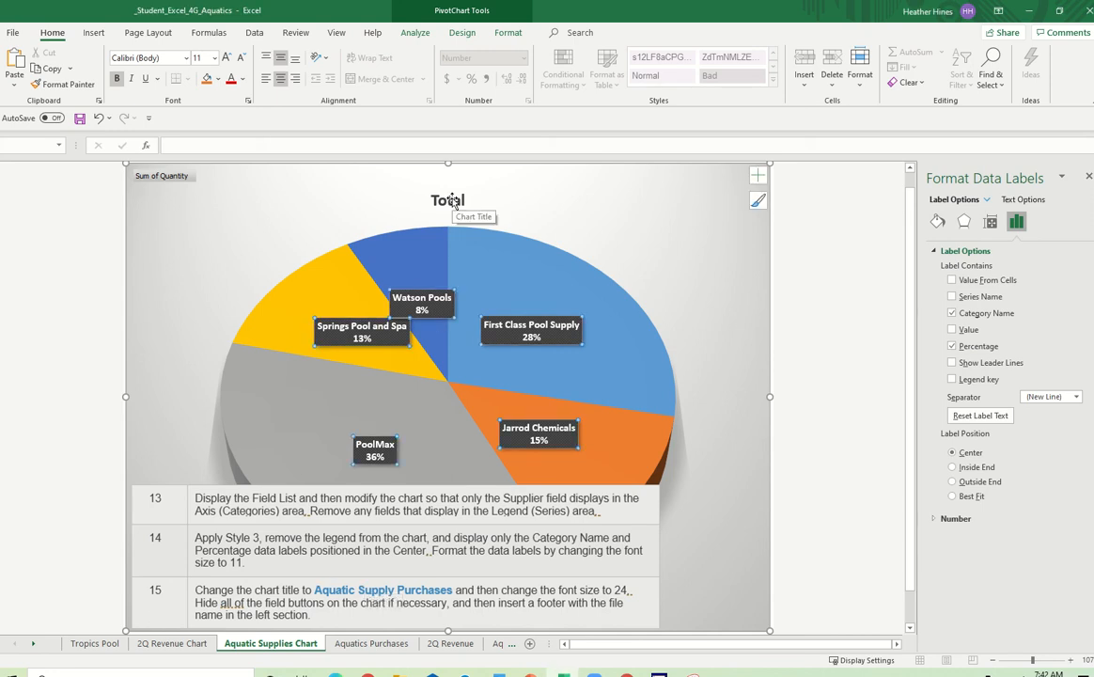
double_click(448, 200)
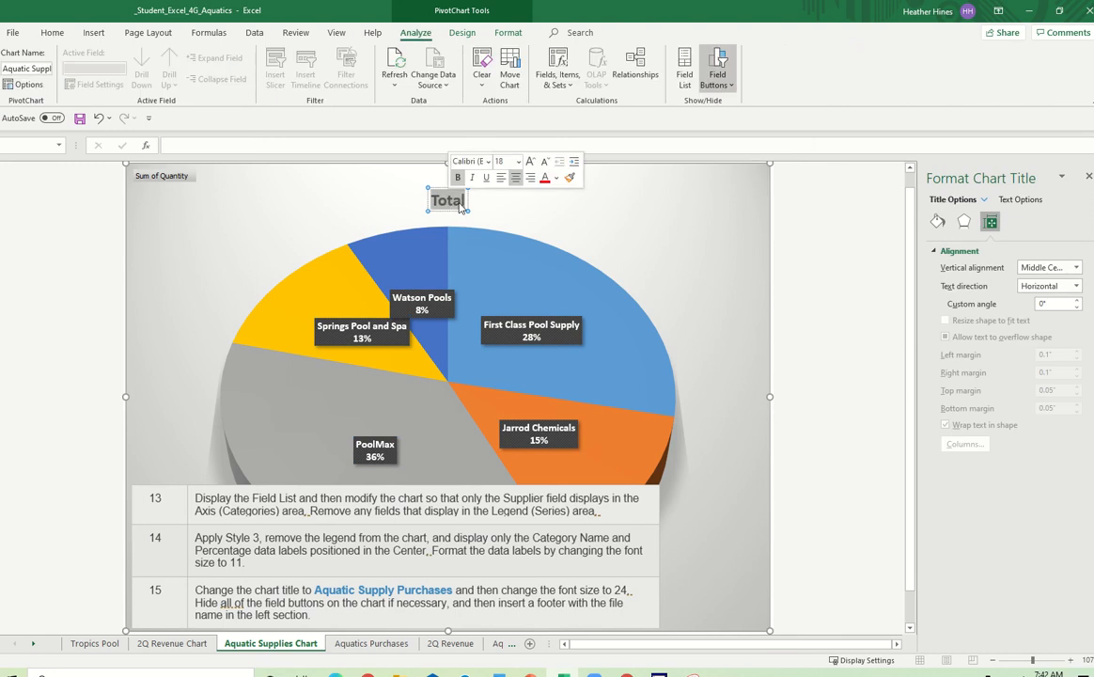
type("Aquatic")
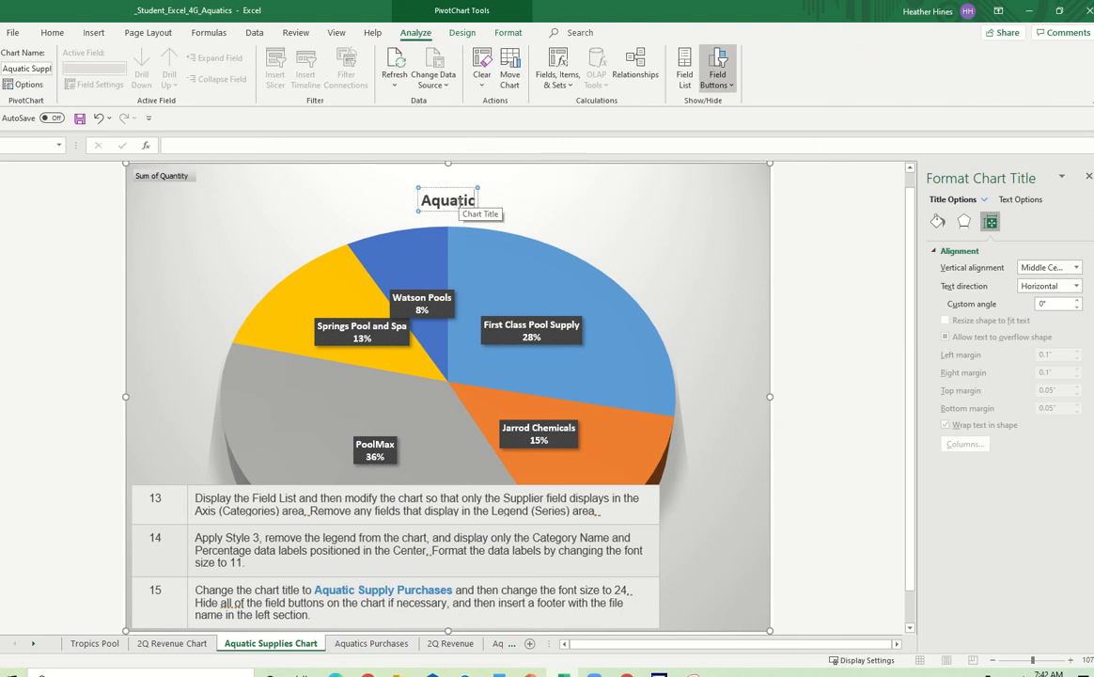
type(" Supply P")
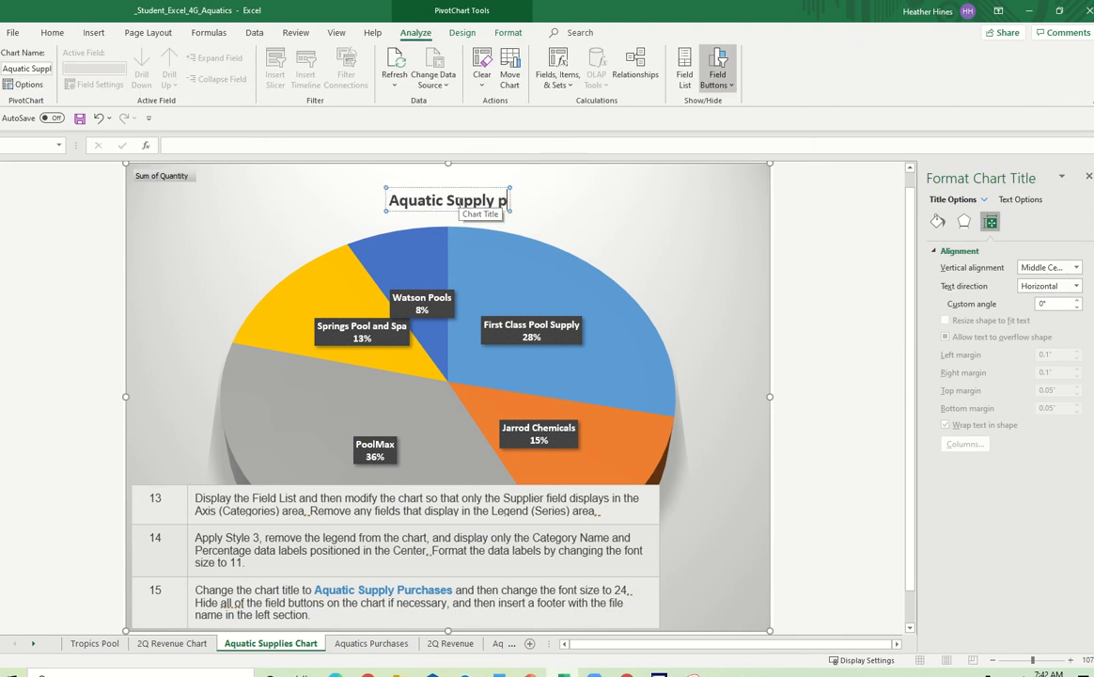
type("urchases")
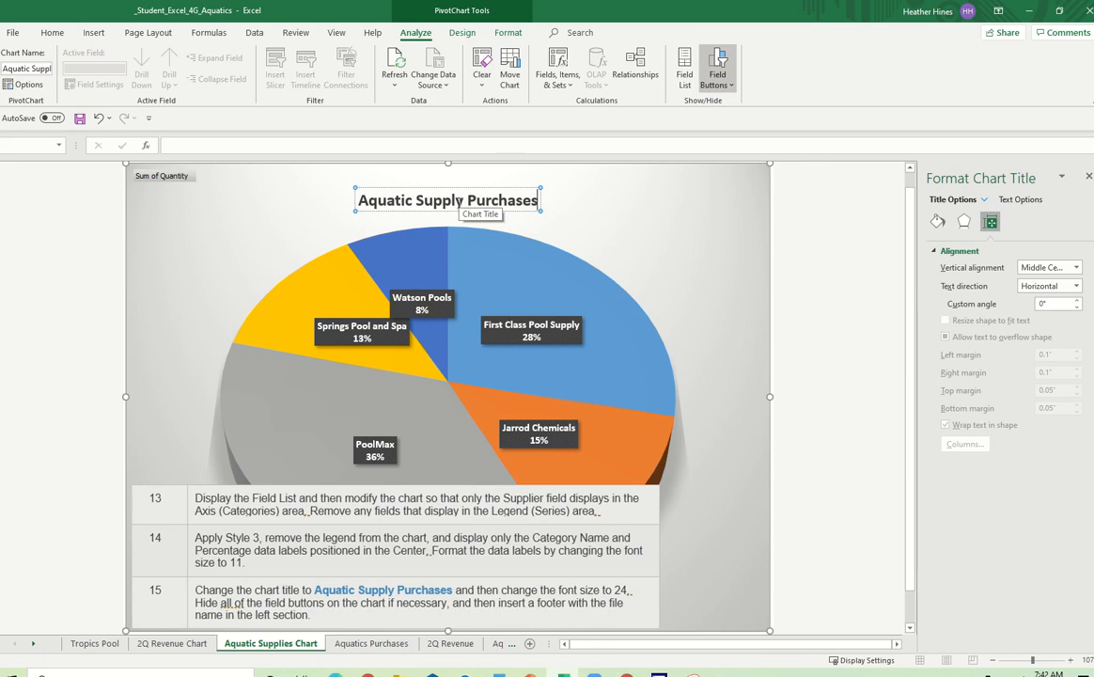
Set the font size of the pie chart's title to 24
left_click(282, 210)
left_click(362, 200)
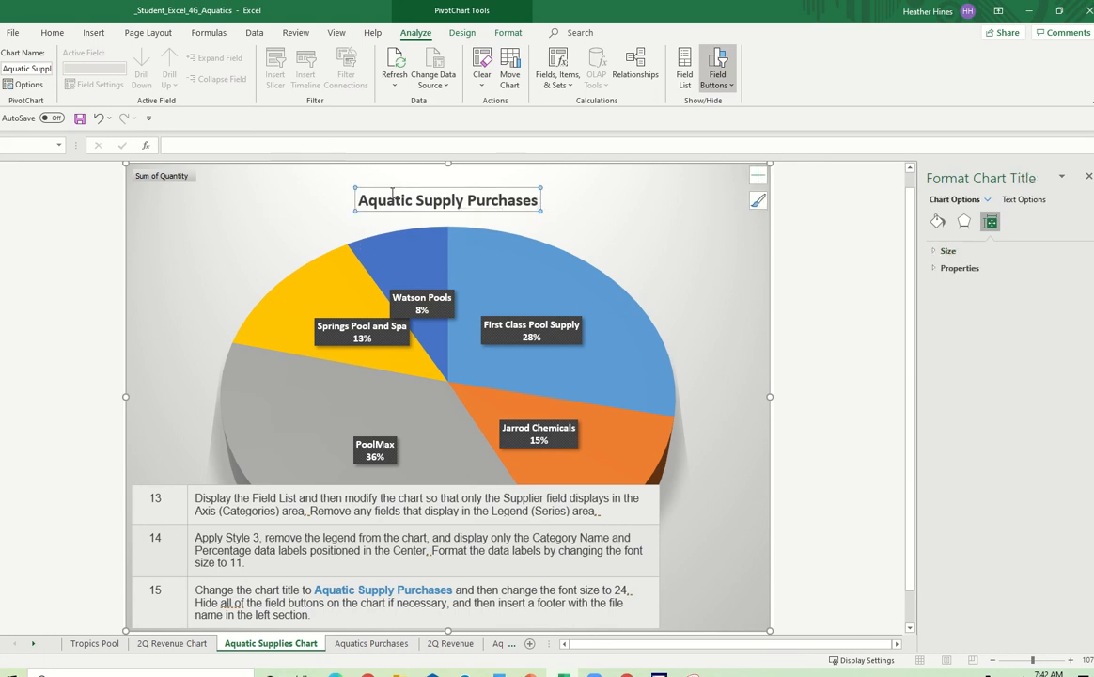
left_click(53, 32)
left_click(215, 57)
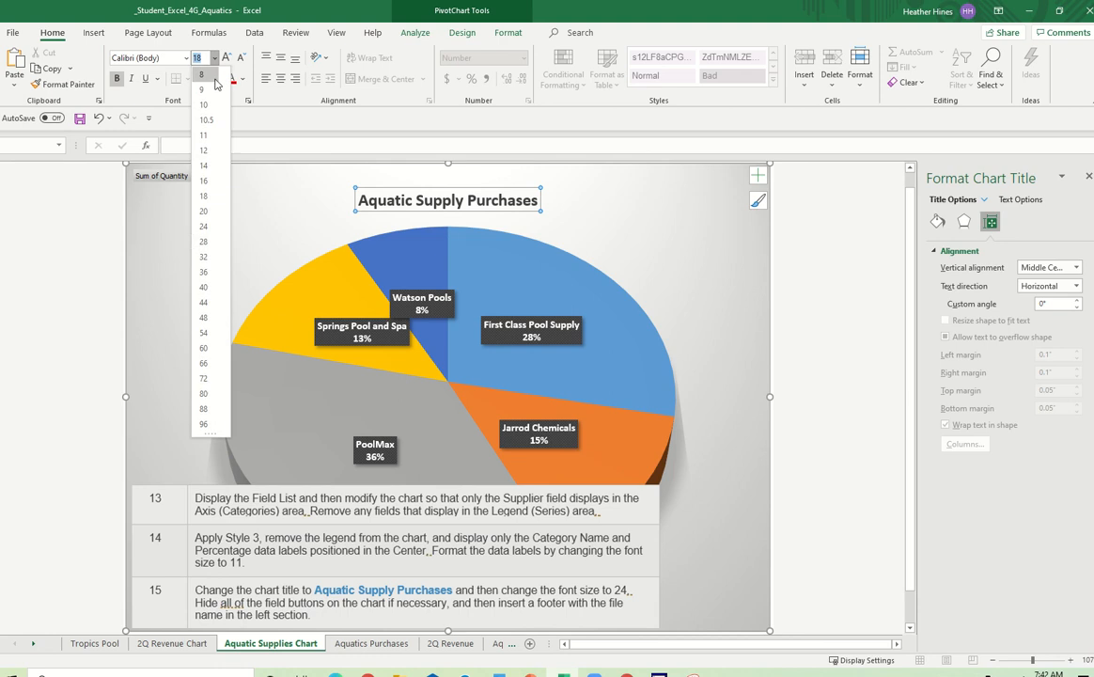
left_click(203, 225)
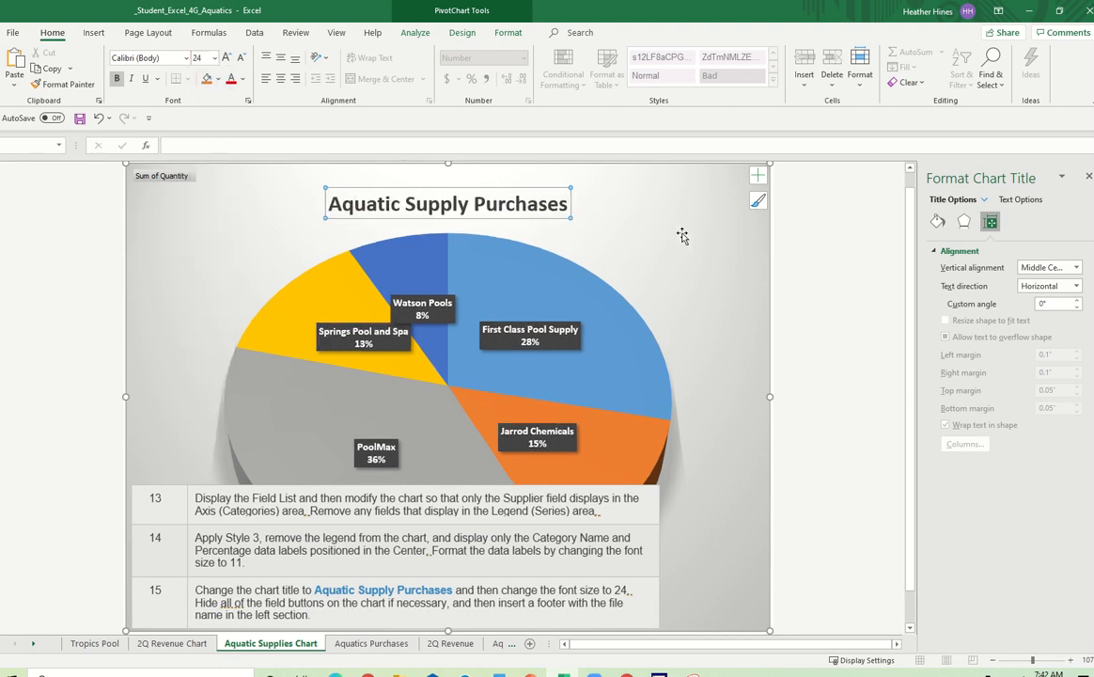
left_click(647, 249)
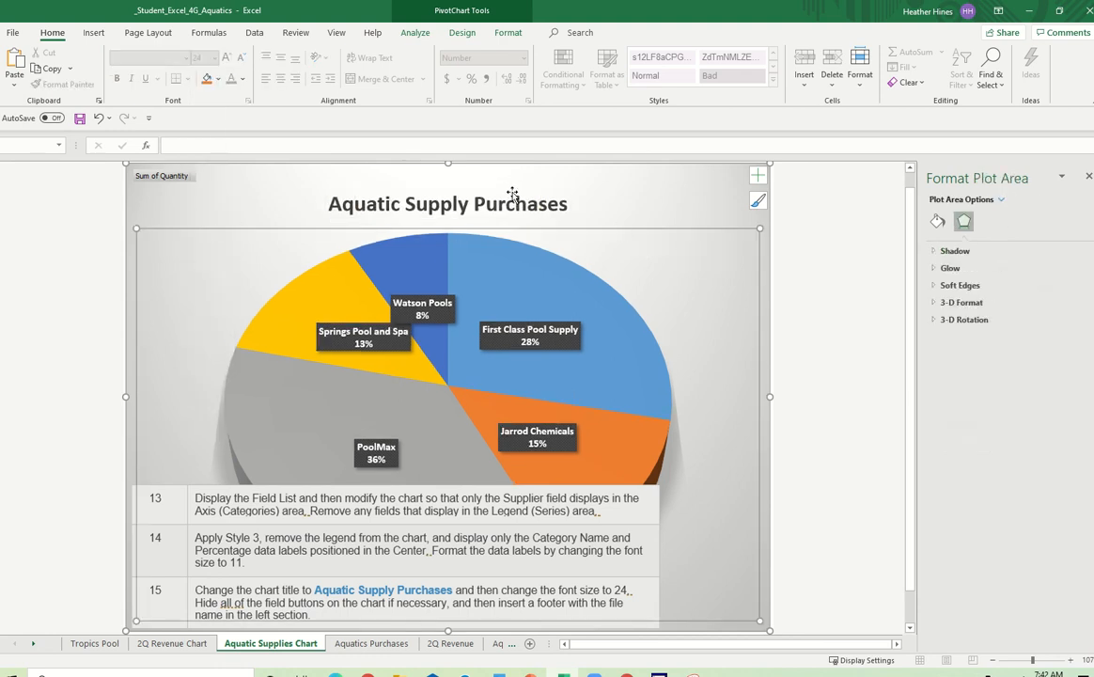
Hide all field buttons on the pie PivotChart and deselect the chart
left_click(517, 189)
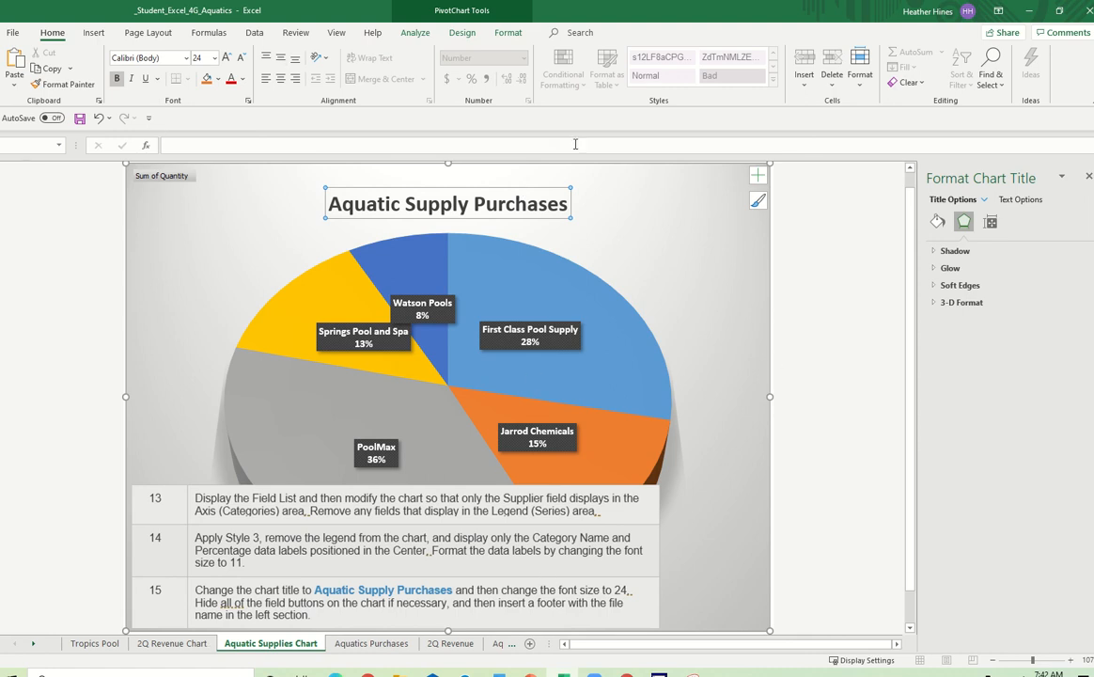
left_click(417, 33)
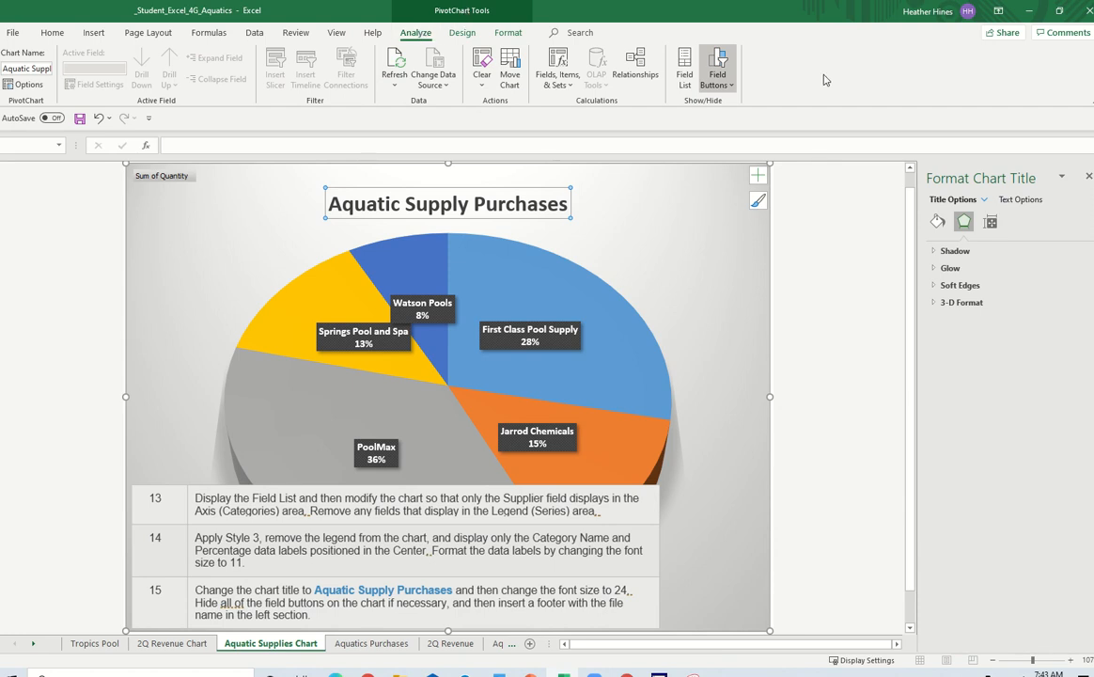
left_click(717, 77)
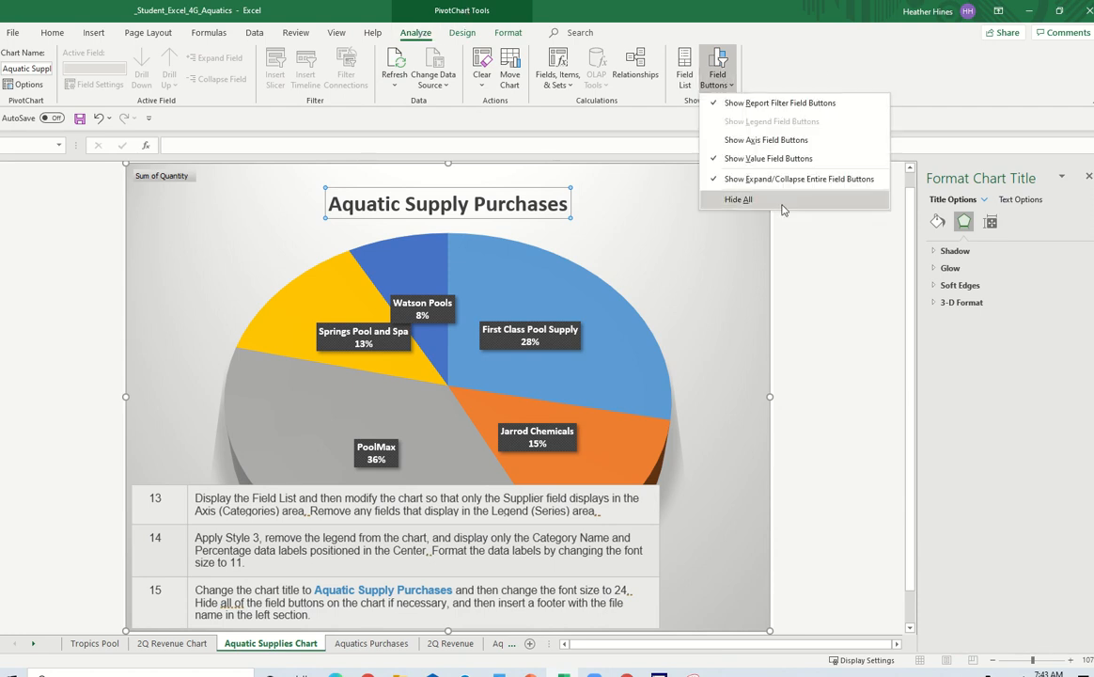
left_click(739, 199)
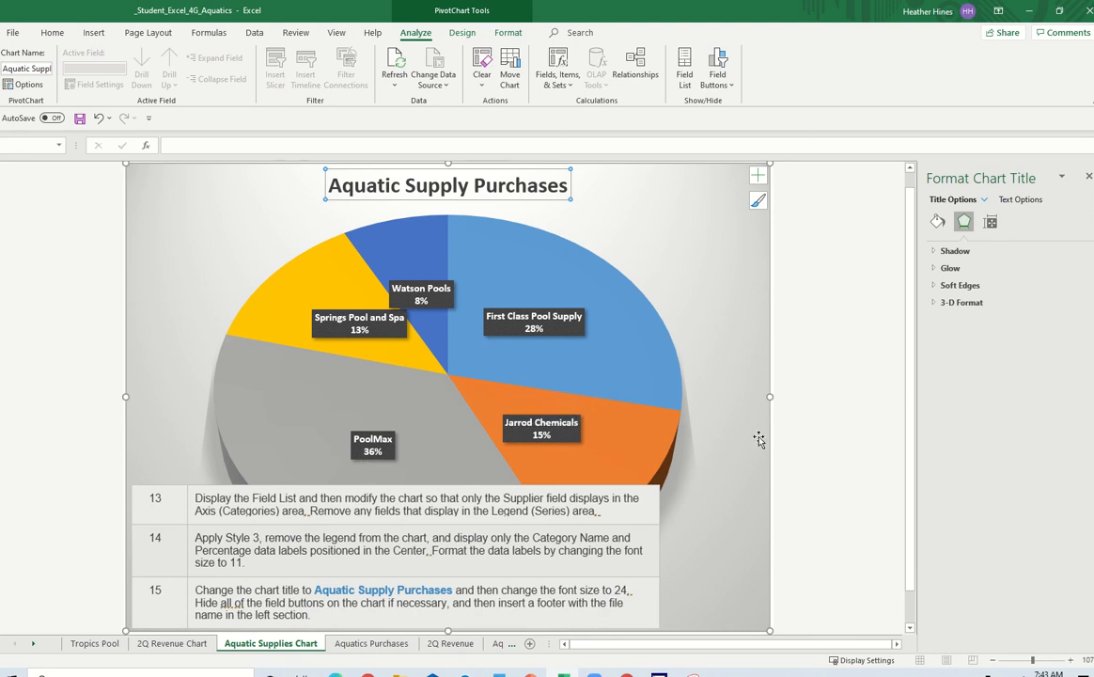
left_click(789, 409)
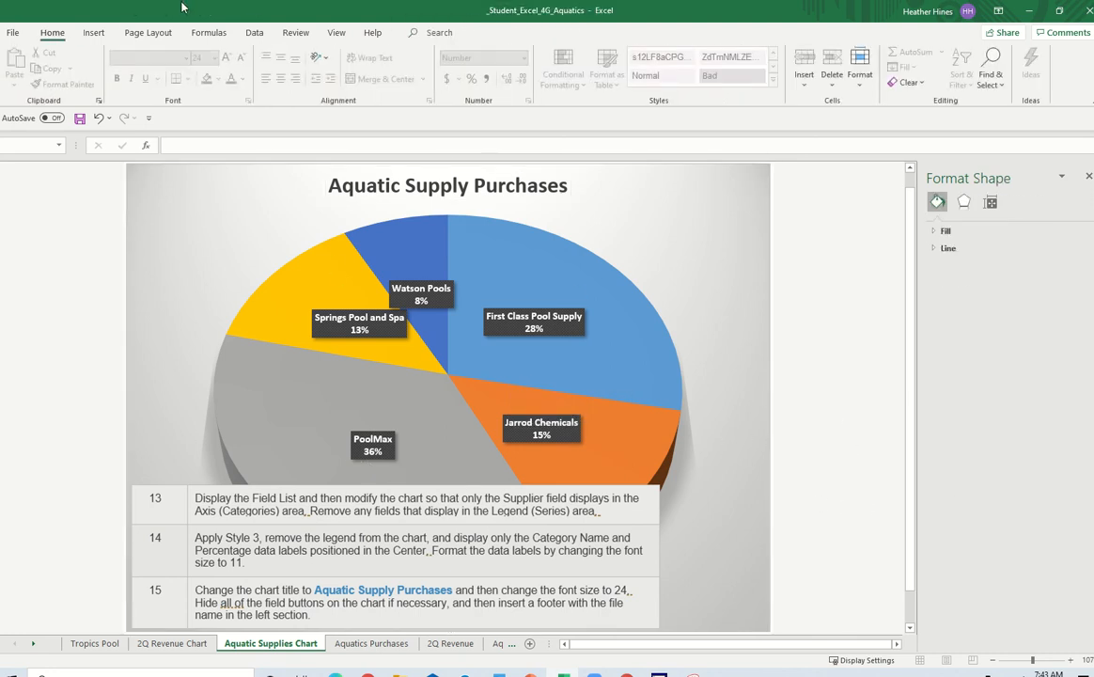
Insert a custom footer with the file name in the left section of the Aquatic Supplies Chart sheet
left_click(93, 32)
left_click(159, 33)
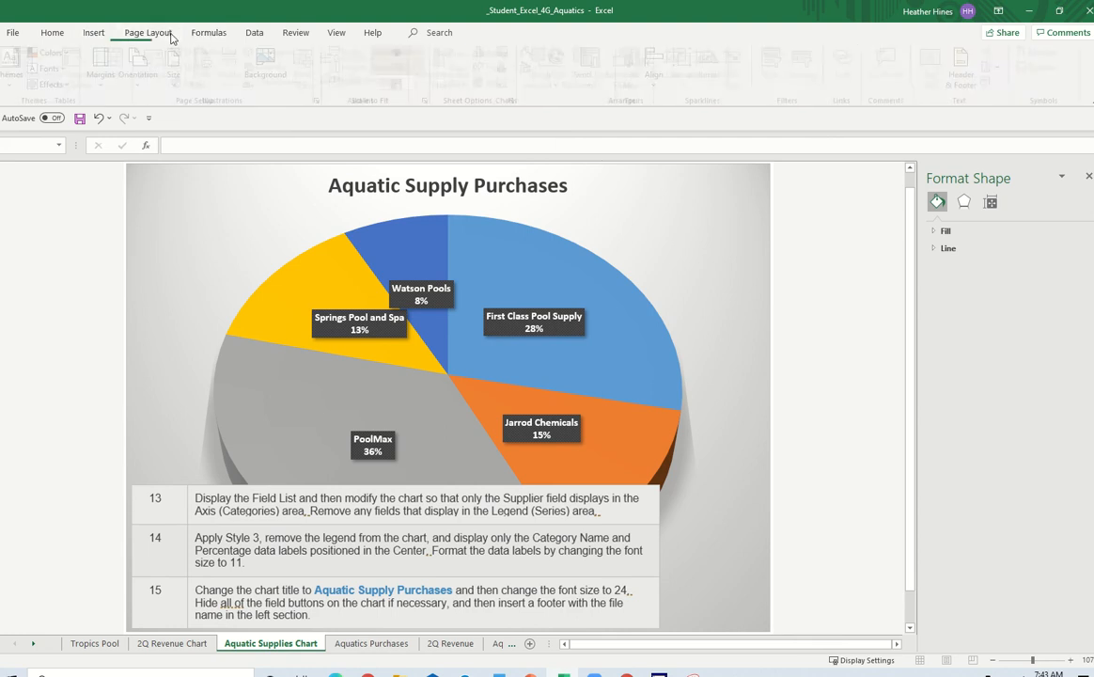
left_click(320, 100)
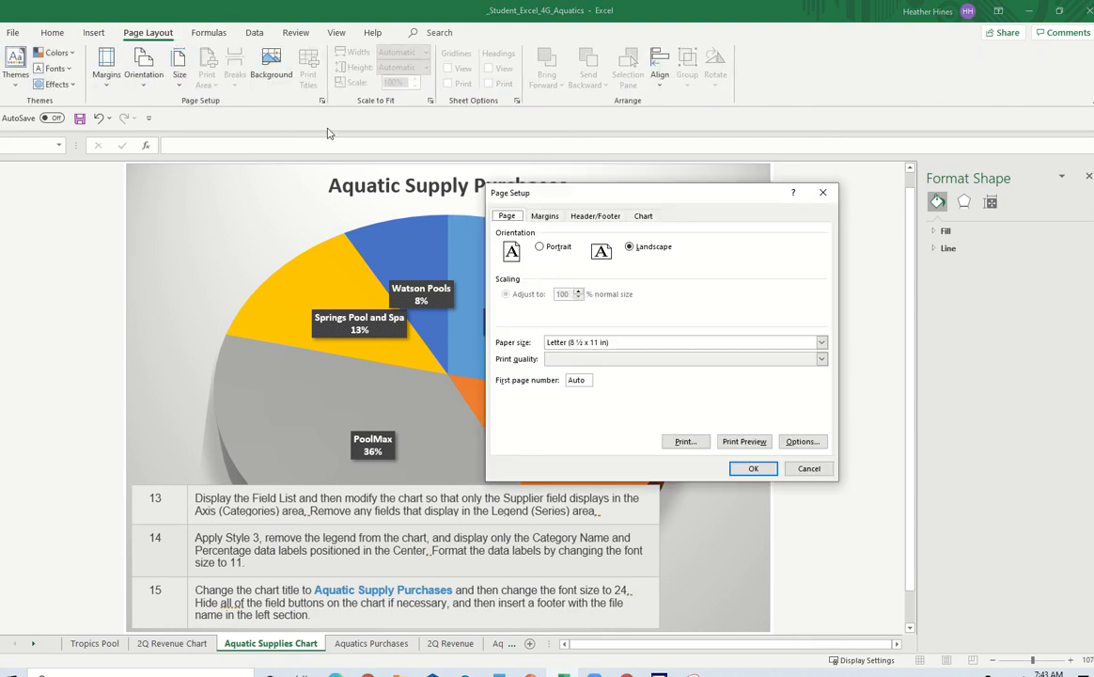
left_click(596, 216)
left_click(700, 302)
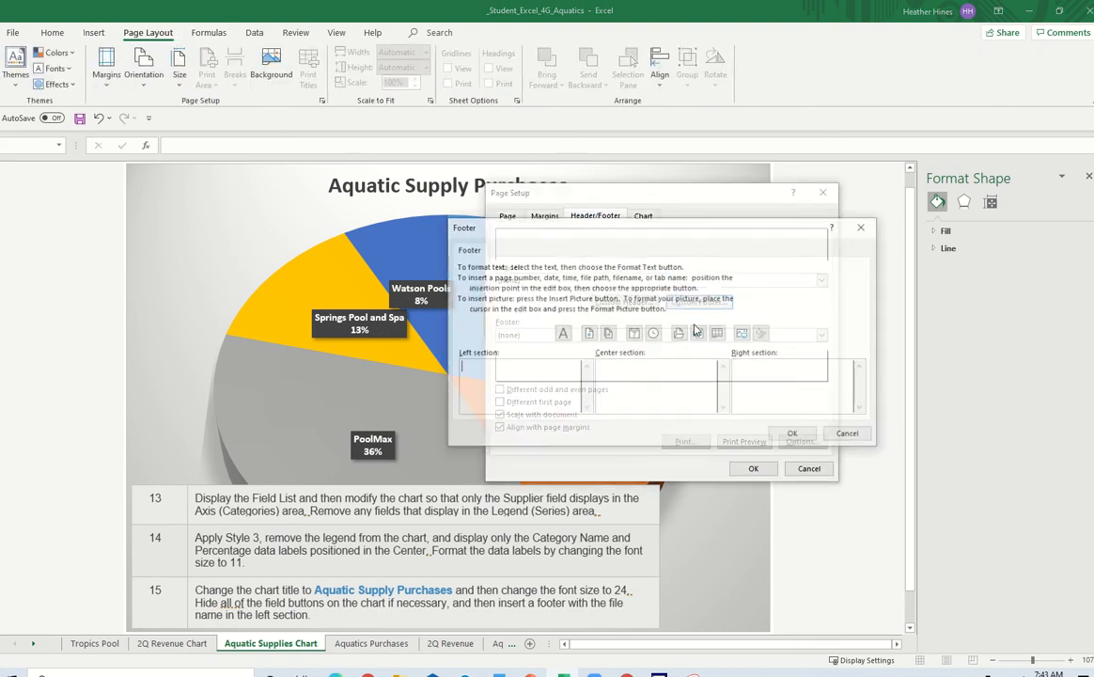
left_click(700, 334)
left_click(795, 435)
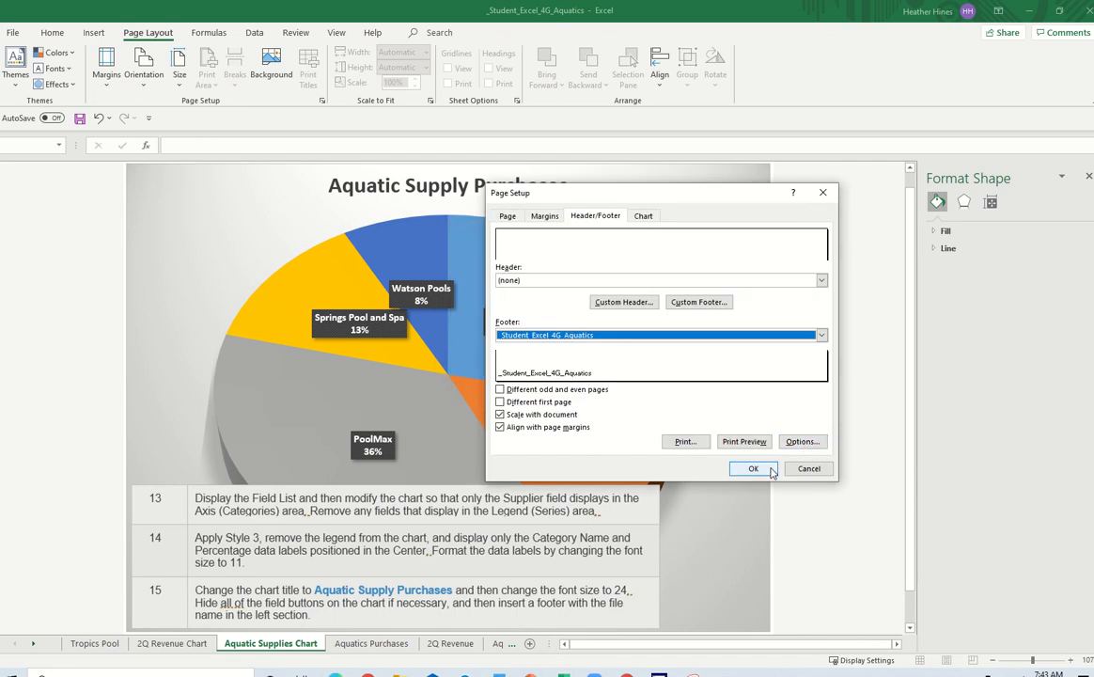
left_click(757, 468)
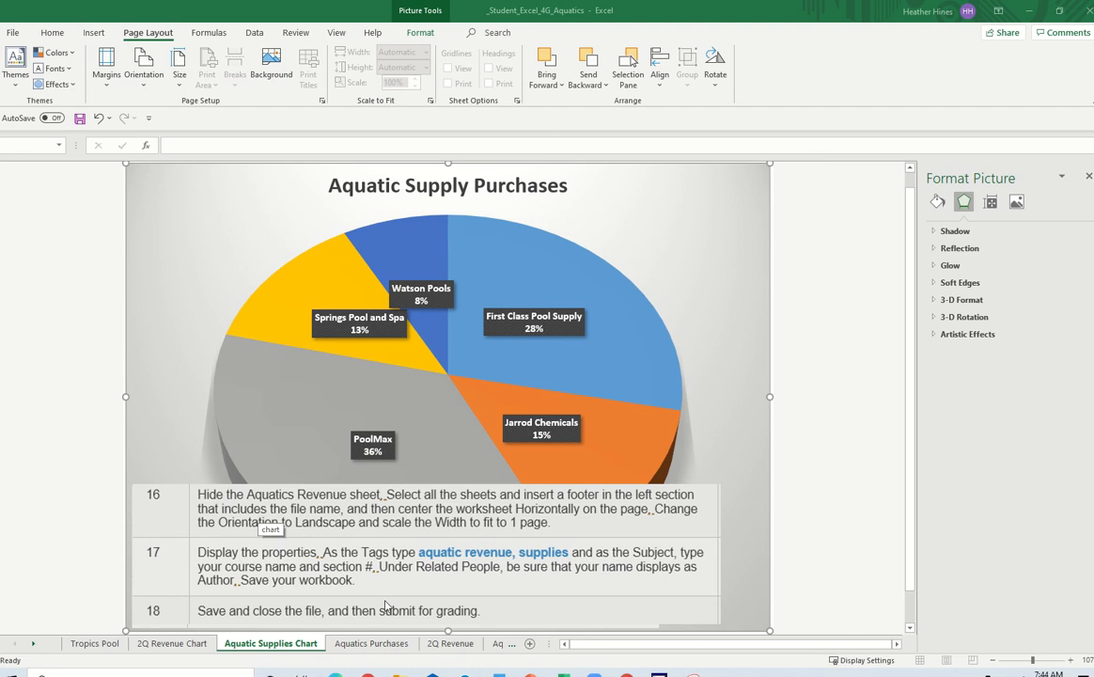
Bring the last sheet tabs into reach and hide the Aquatics Revenue worksheet
left_click(459, 593)
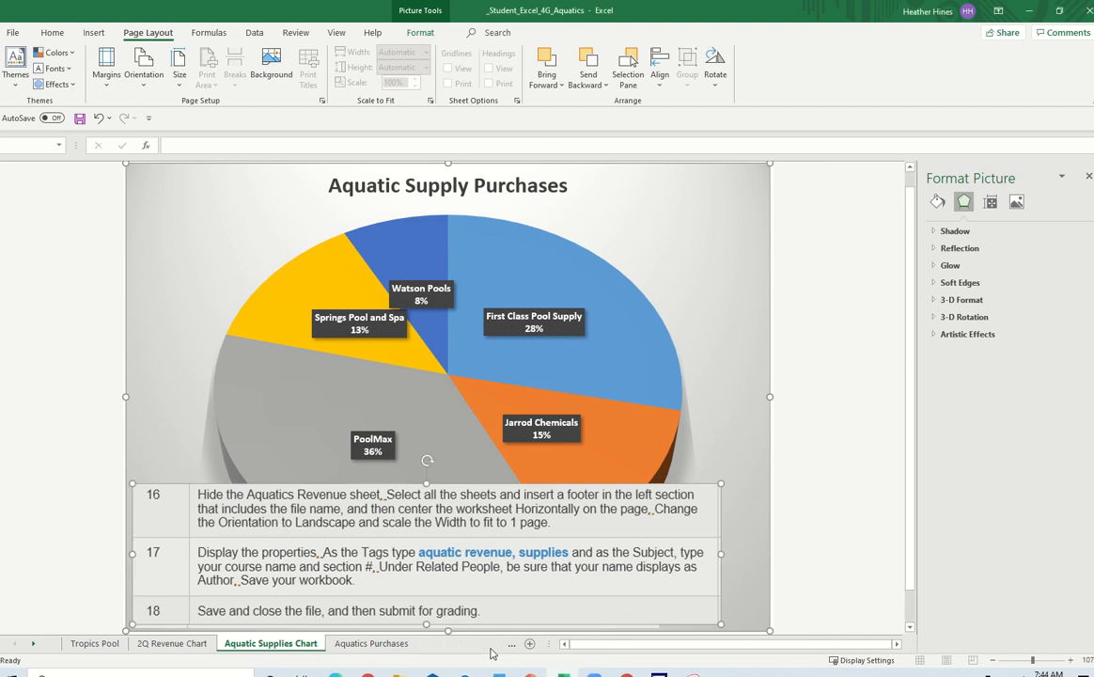
left_click(484, 648)
right_click(367, 647)
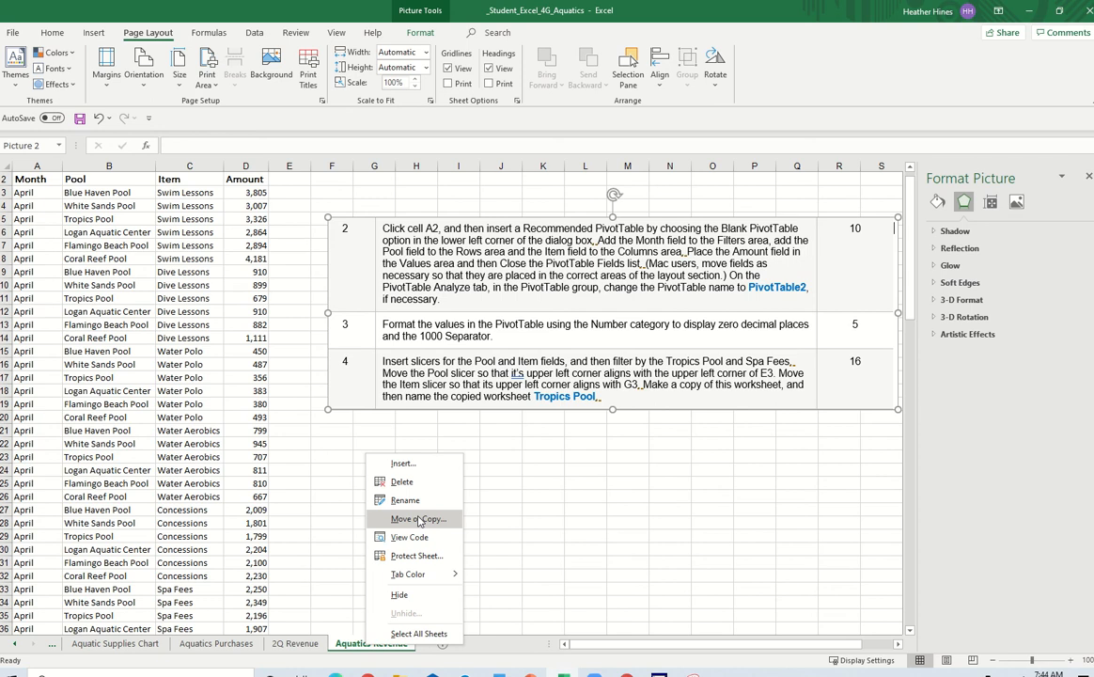
left_click(425, 594)
Go back to the Aquatic Supplies Chart sheet and group all visible sheets from Tropics Pool through 2Q Revenue
left_click(114, 645)
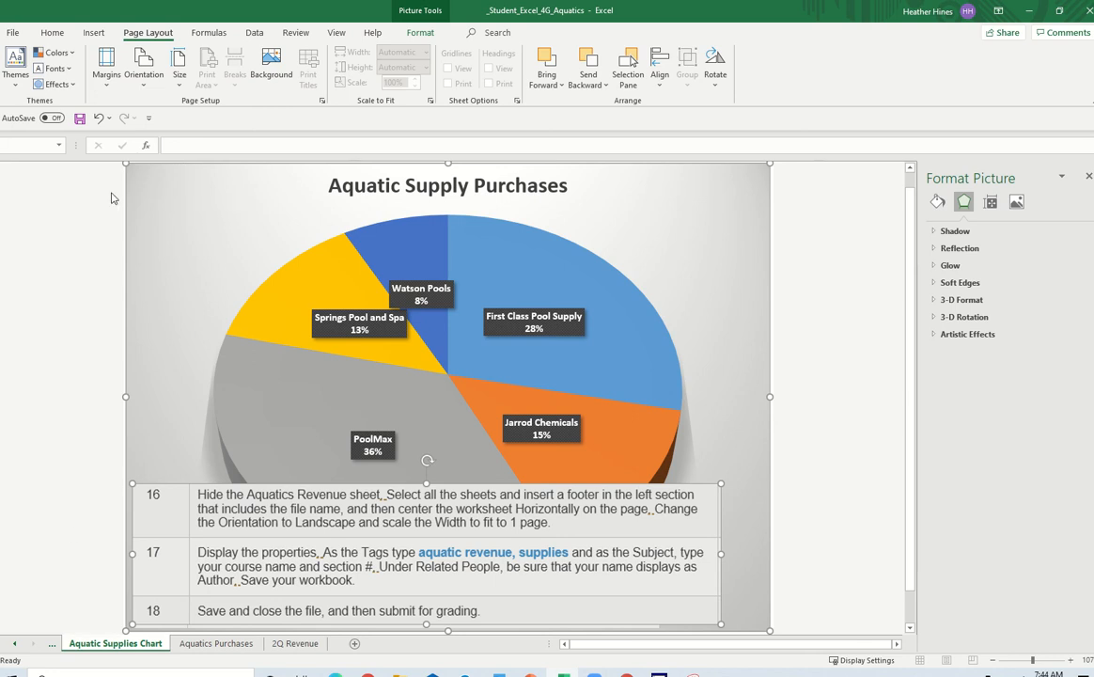
left_click(150, 173)
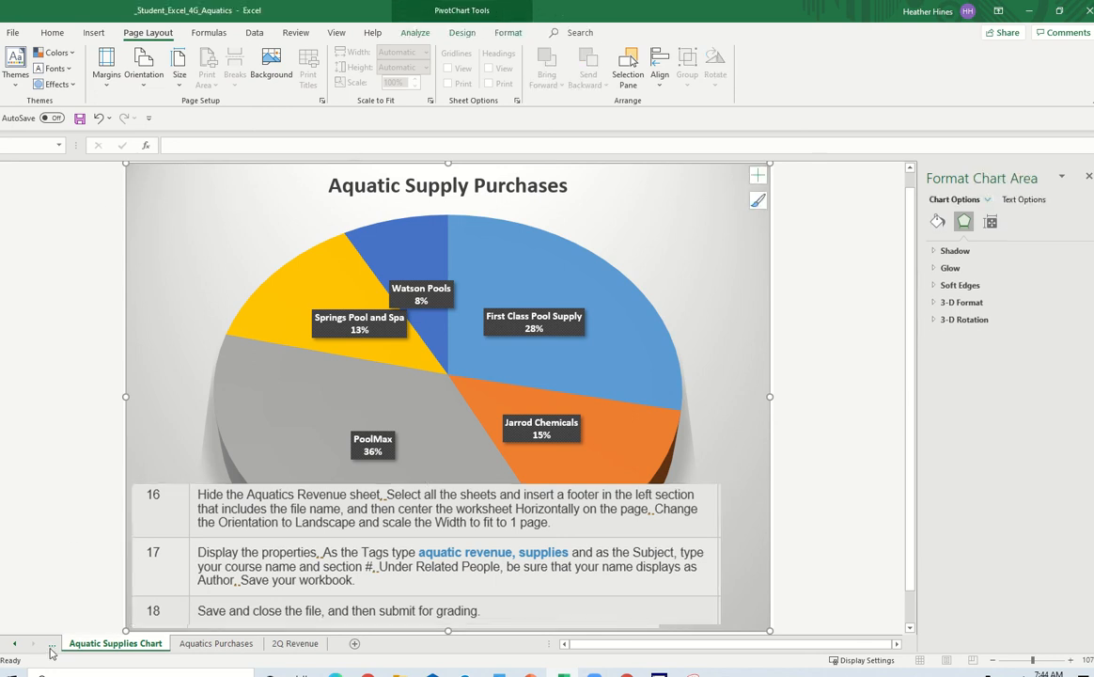
key("ctrl+Page_Up")
key("ctrl+Page_Up")
left_click(252, 647)
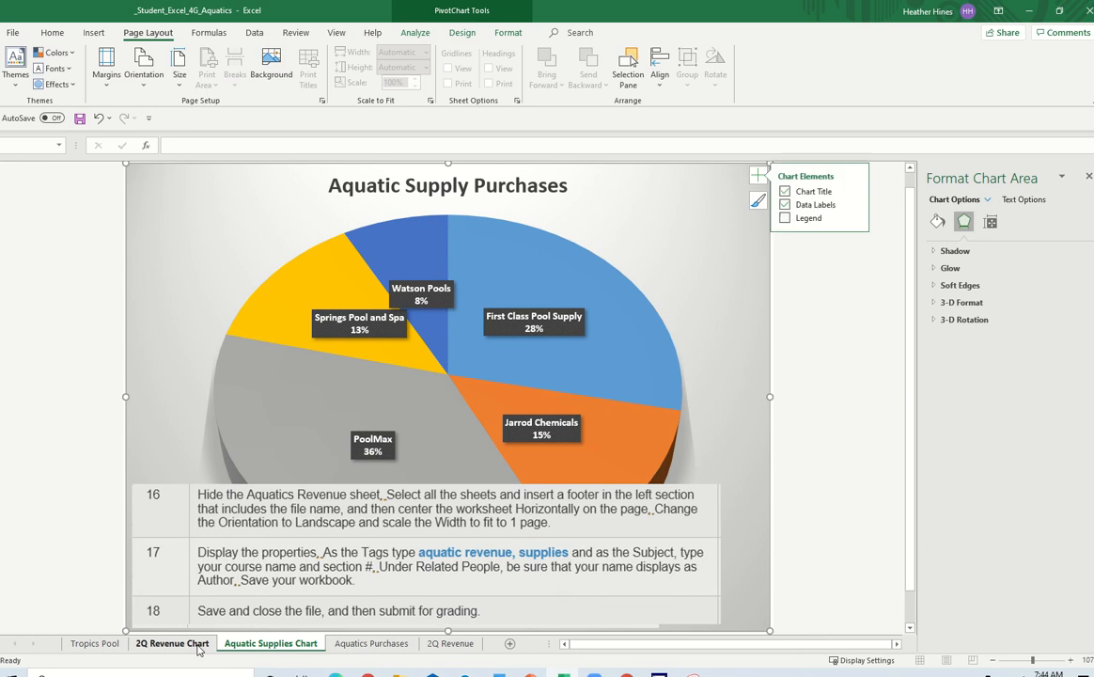
left_click(94, 643, "shift")
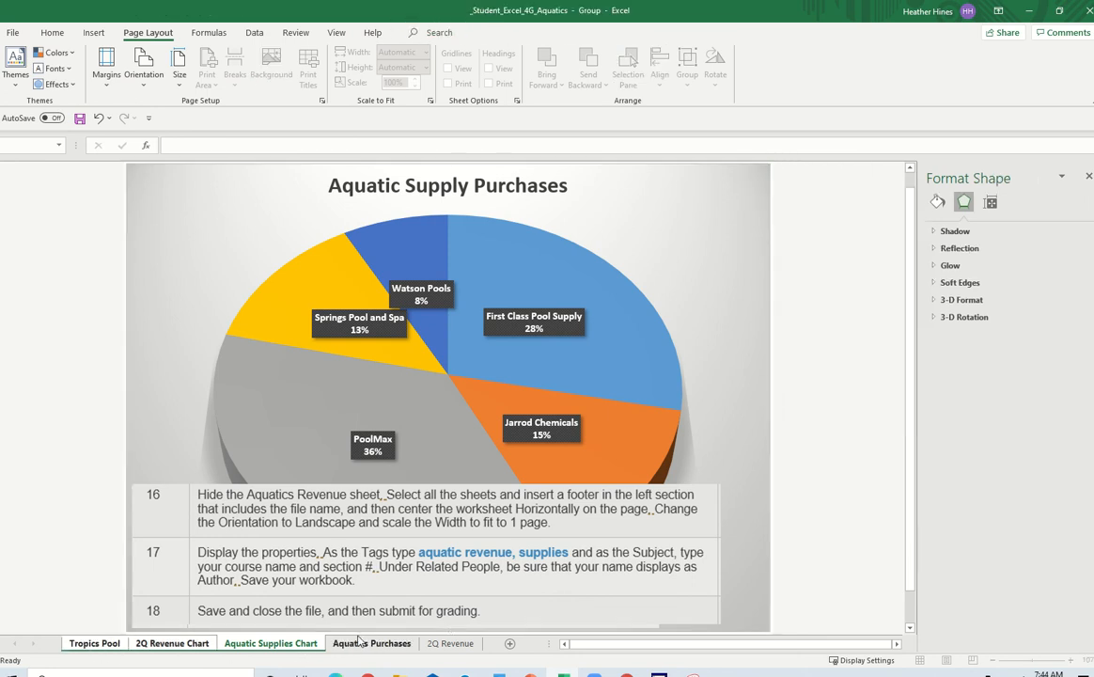
left_click(450, 643, "shift")
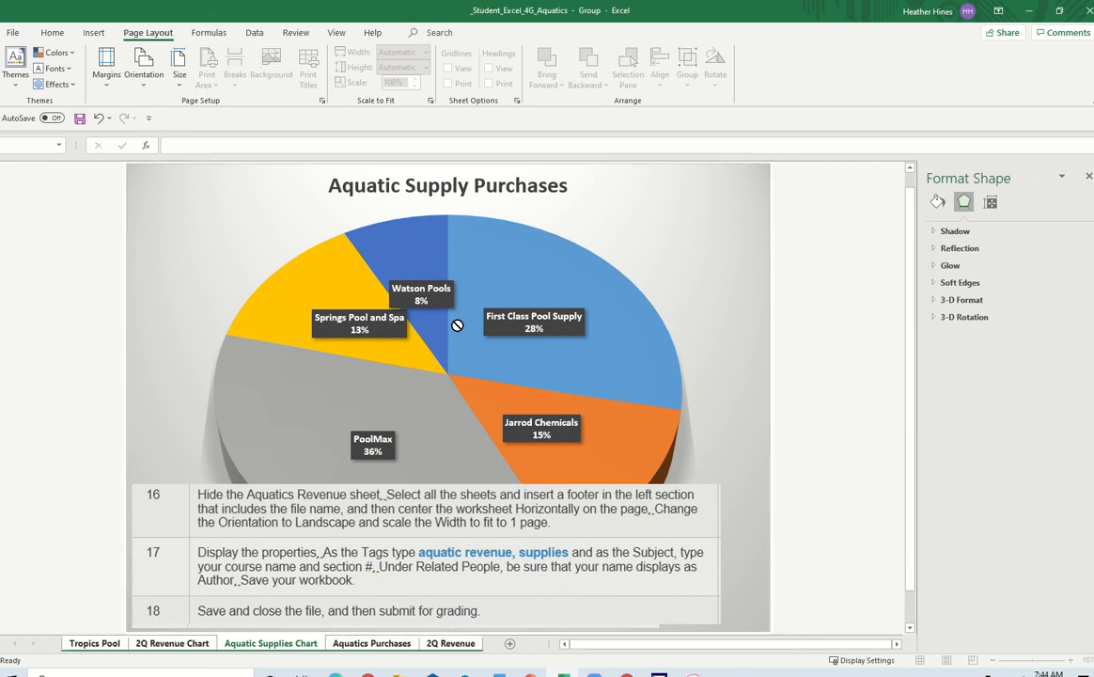
Apply the custom footer with the file name in the left section to the grouped sheets and check the page centering options
left_click(322, 100)
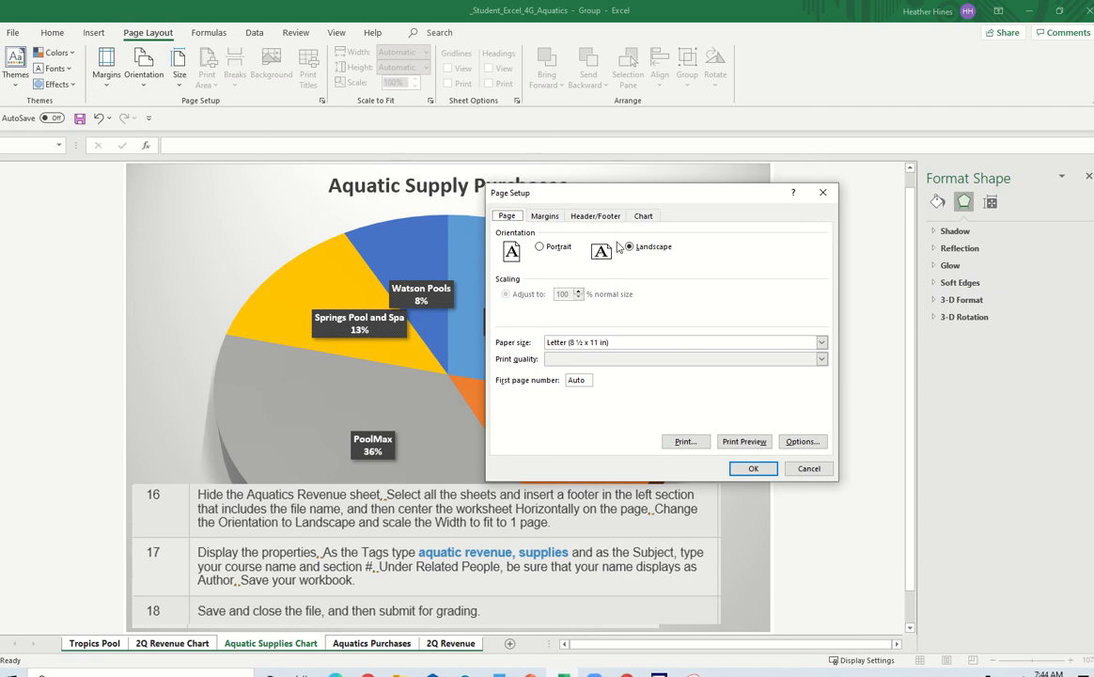
left_click(607, 217)
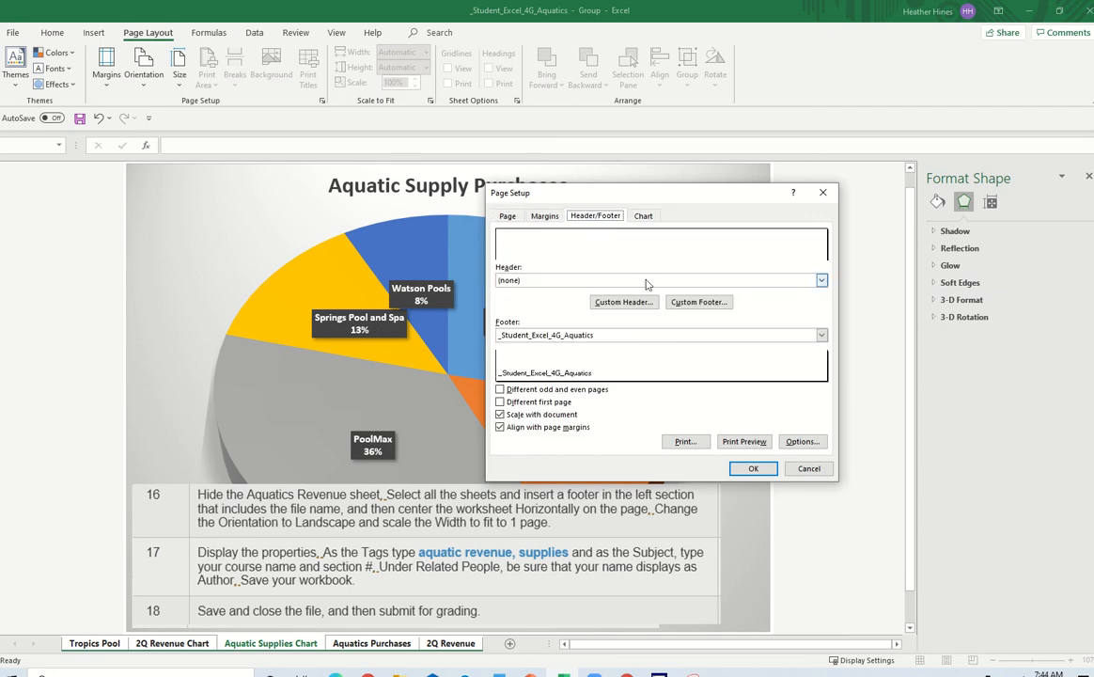
left_click(699, 302)
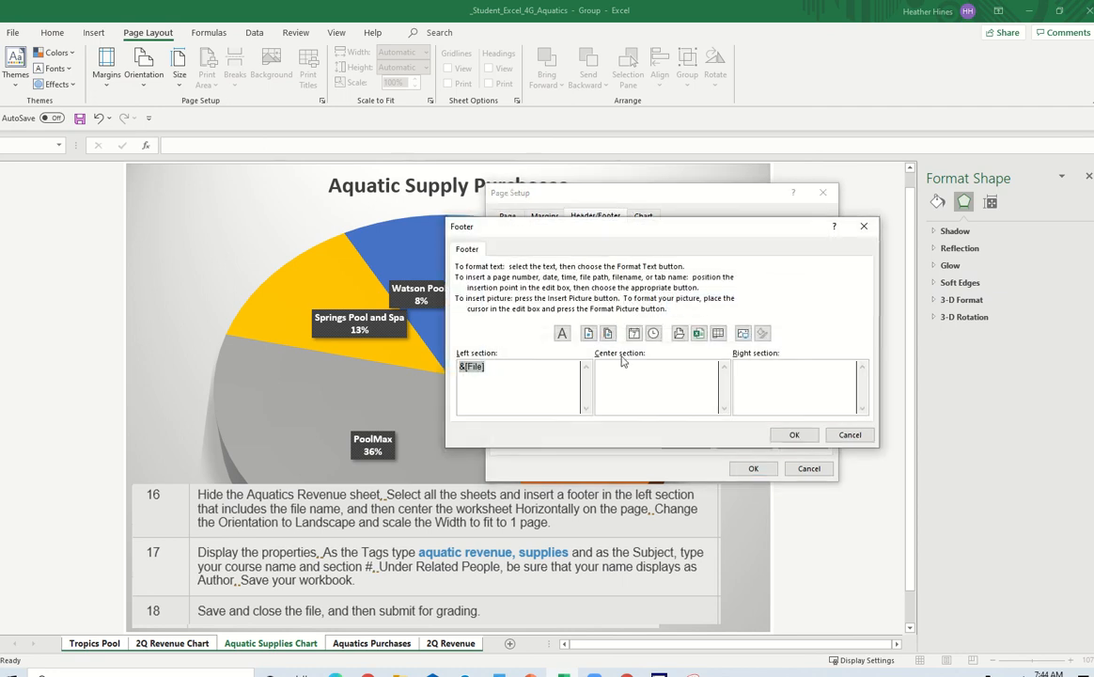
left_click(793, 435)
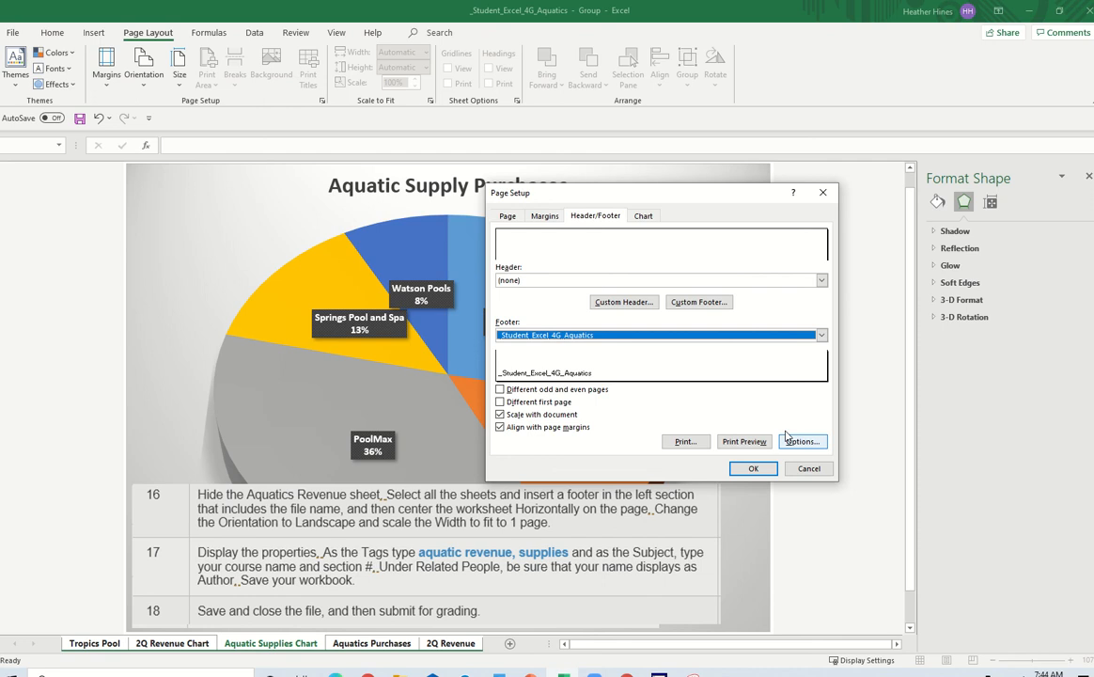
left_click(546, 217)
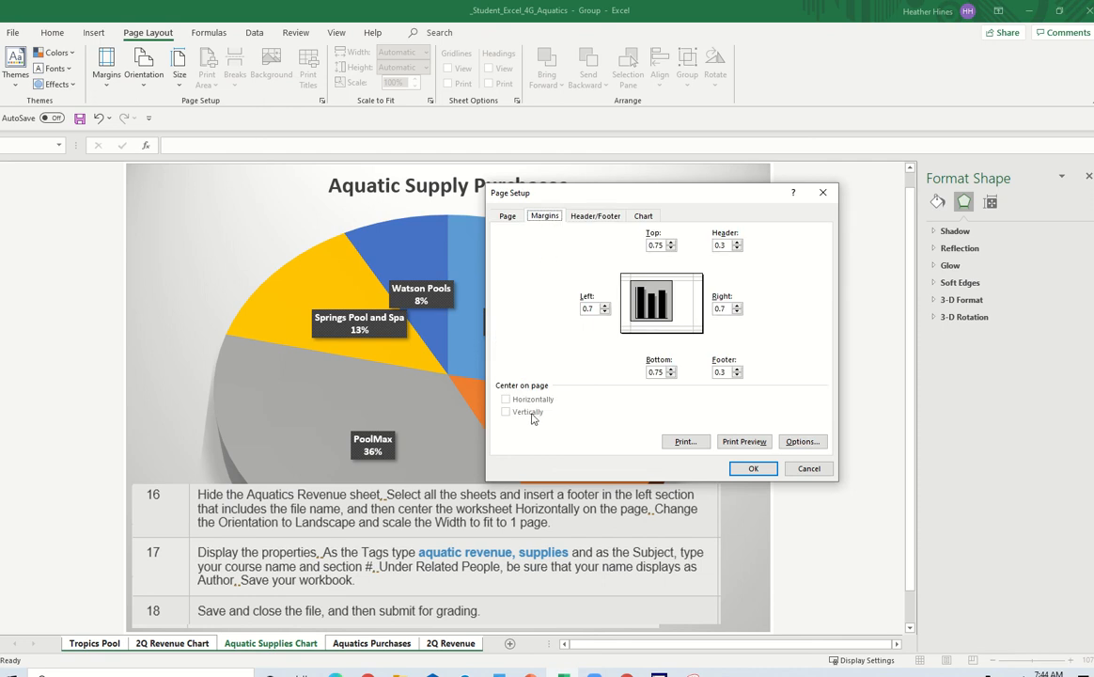
left_click(750, 468)
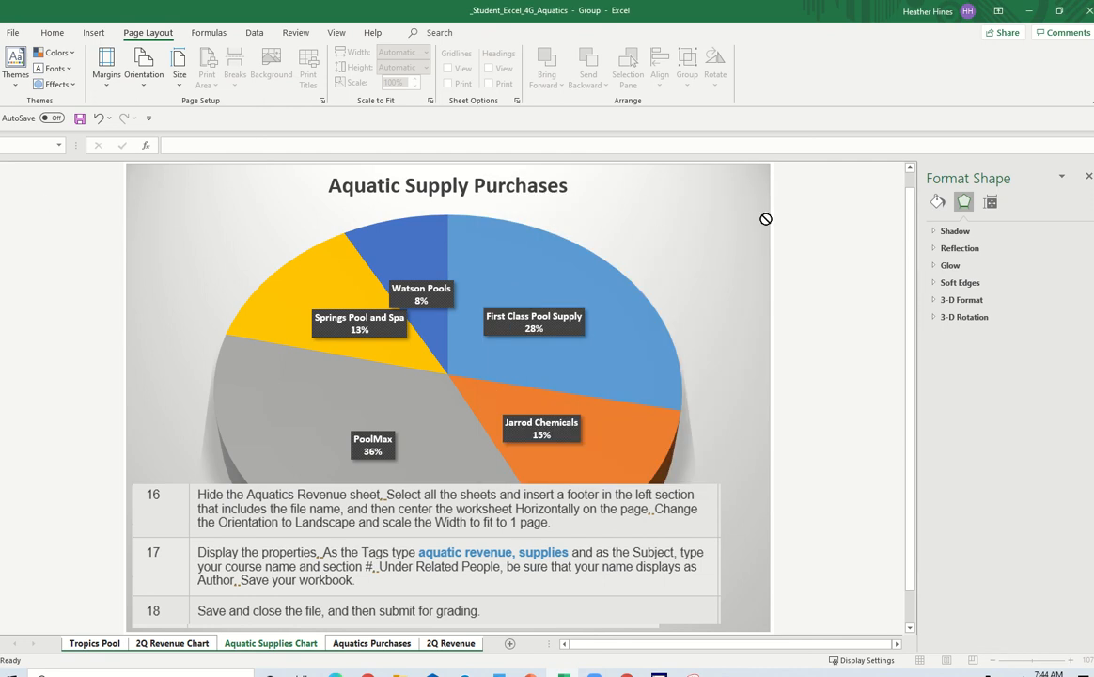
Regroup all five visible sheets with Tropics Pool as the active sheet, adding each remaining sheet through 2Q Revenue
left_click(101, 643)
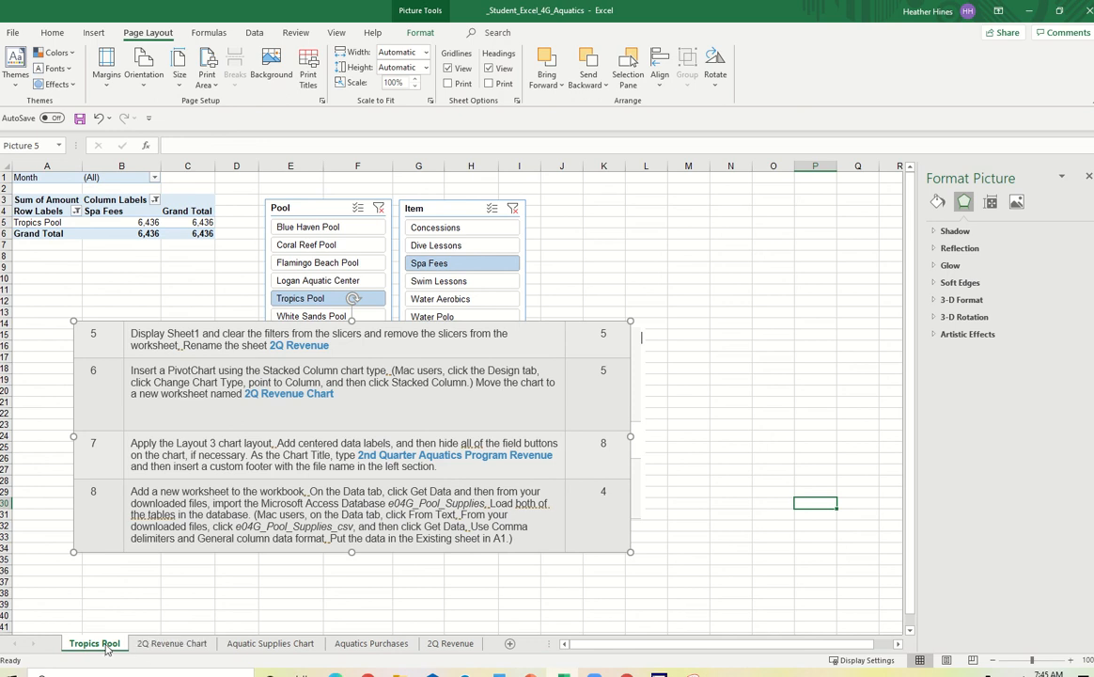
left_click(173, 644, "ctrl")
left_click(271, 644, "ctrl")
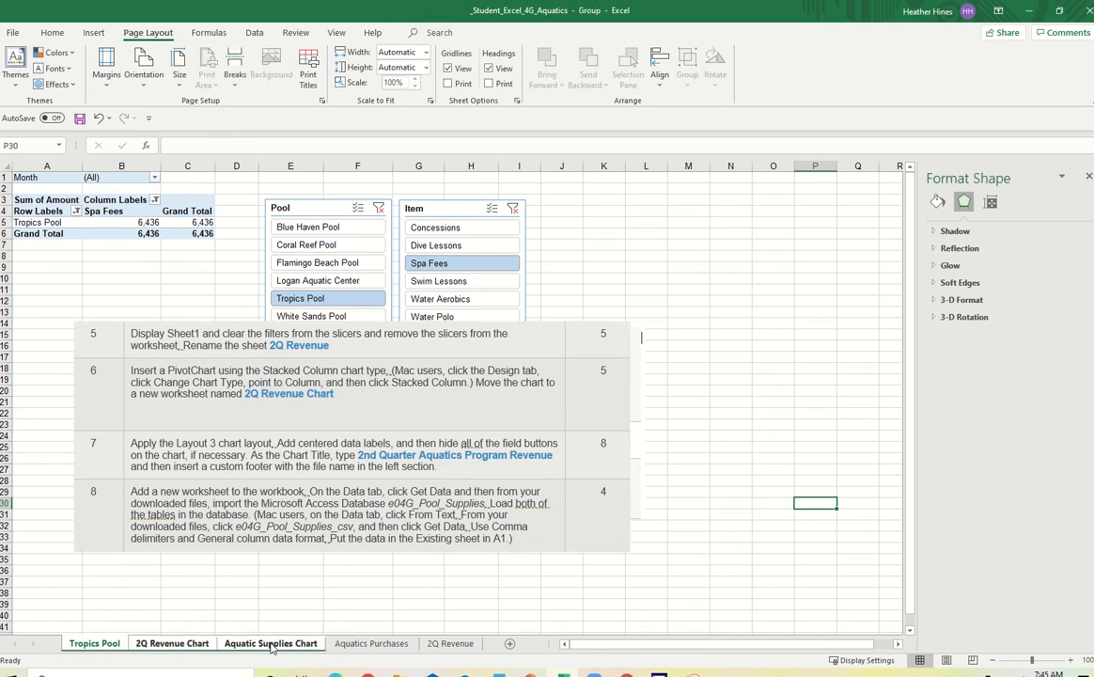
left_click(405, 645, "ctrl")
left_click(465, 646, "ctrl")
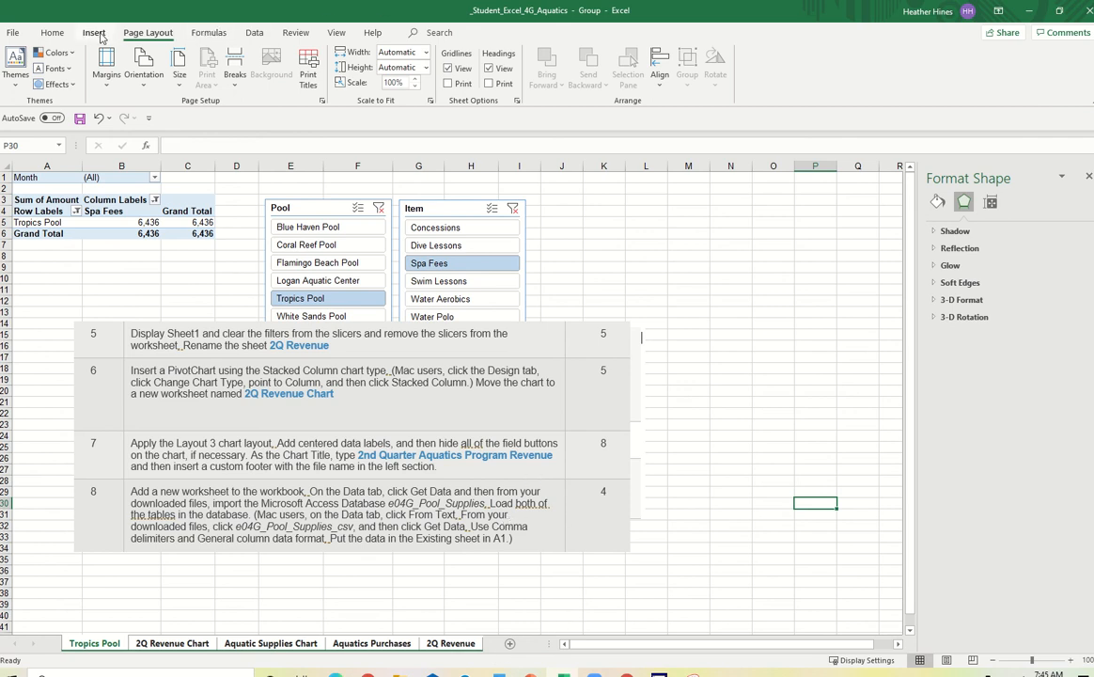
Give the grouped sheets a custom footer with the file name in the left section
left_click(322, 99)
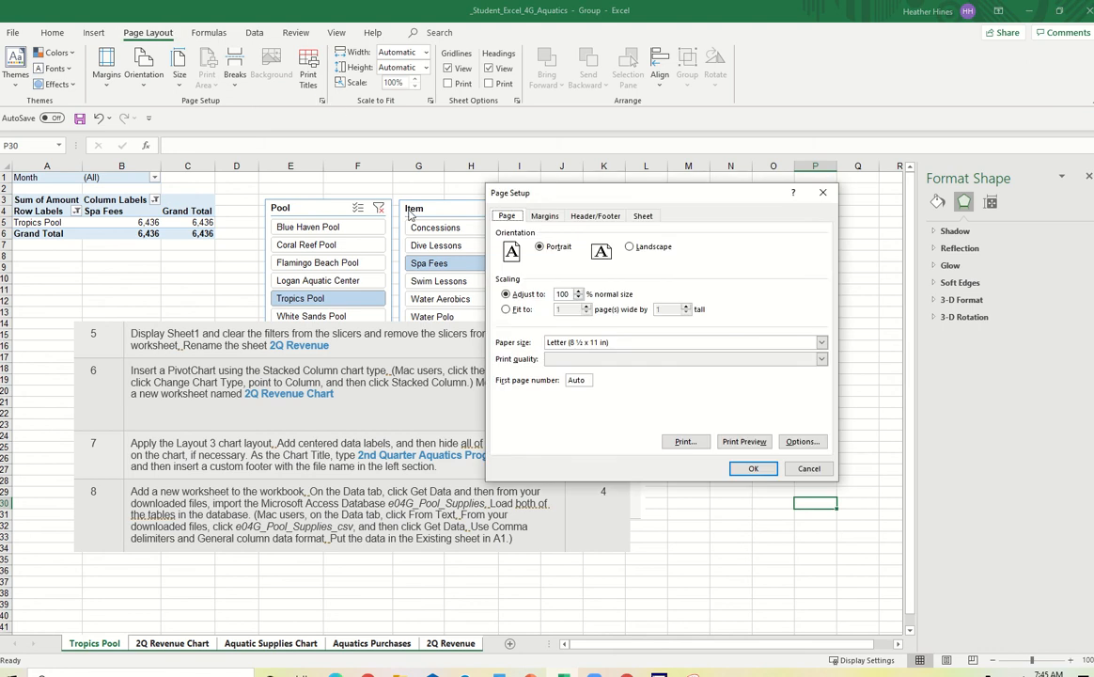
left_click(595, 216)
left_click(700, 301)
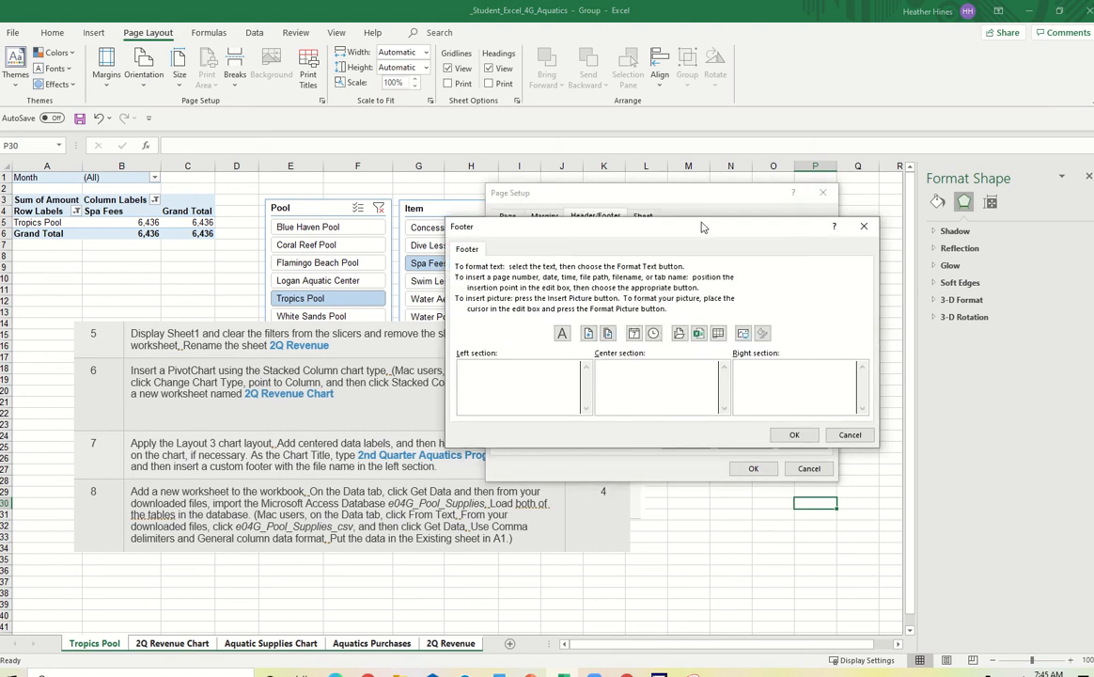
left_click_drag(701, 226, 517, 234)
left_click(319, 376)
left_click(515, 342)
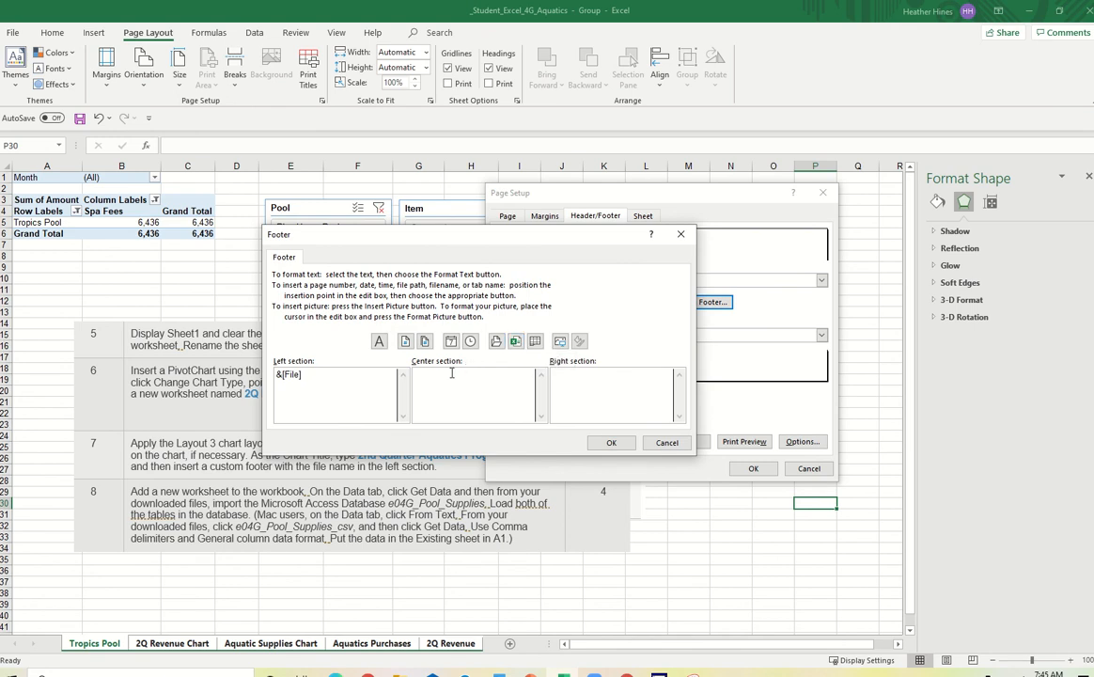
left_click(612, 442)
Center the grouped sheets horizontally on the page and set their orientation to landscape
left_click(542, 217)
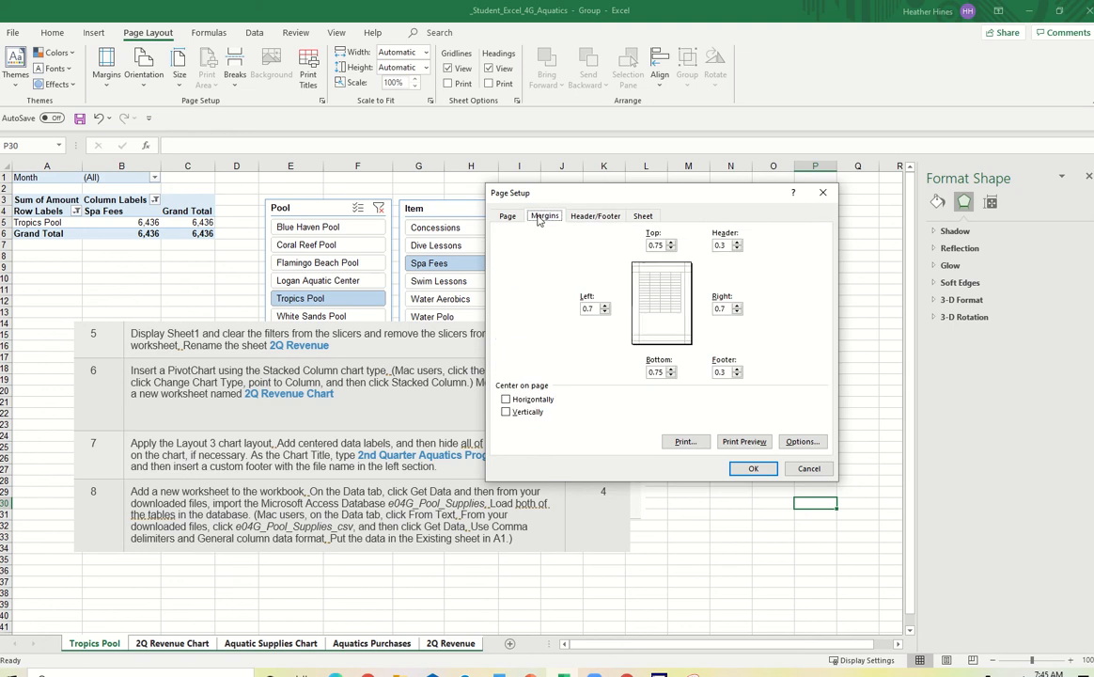
left_click(543, 402)
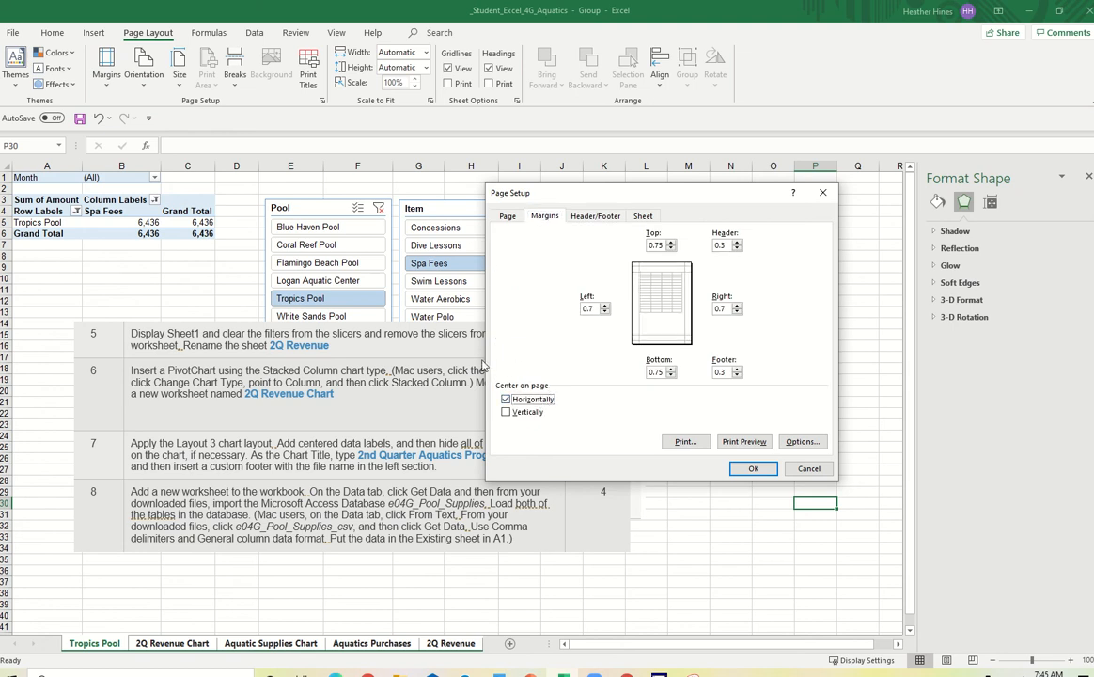
left_click(508, 218)
left_click(644, 250)
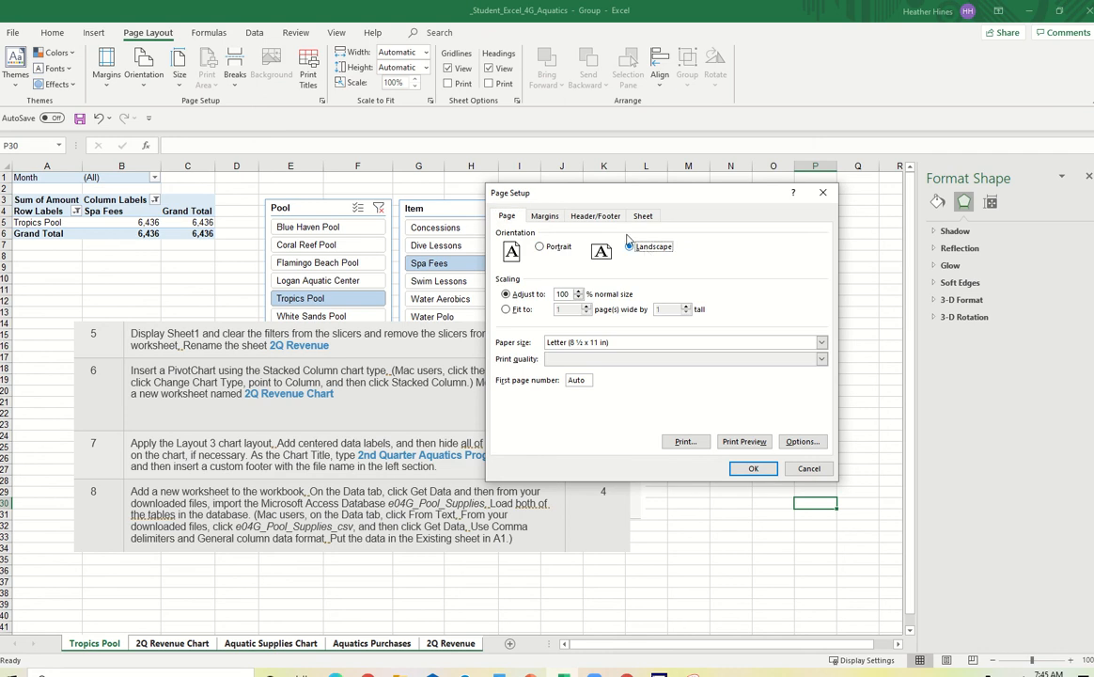
left_click(549, 219)
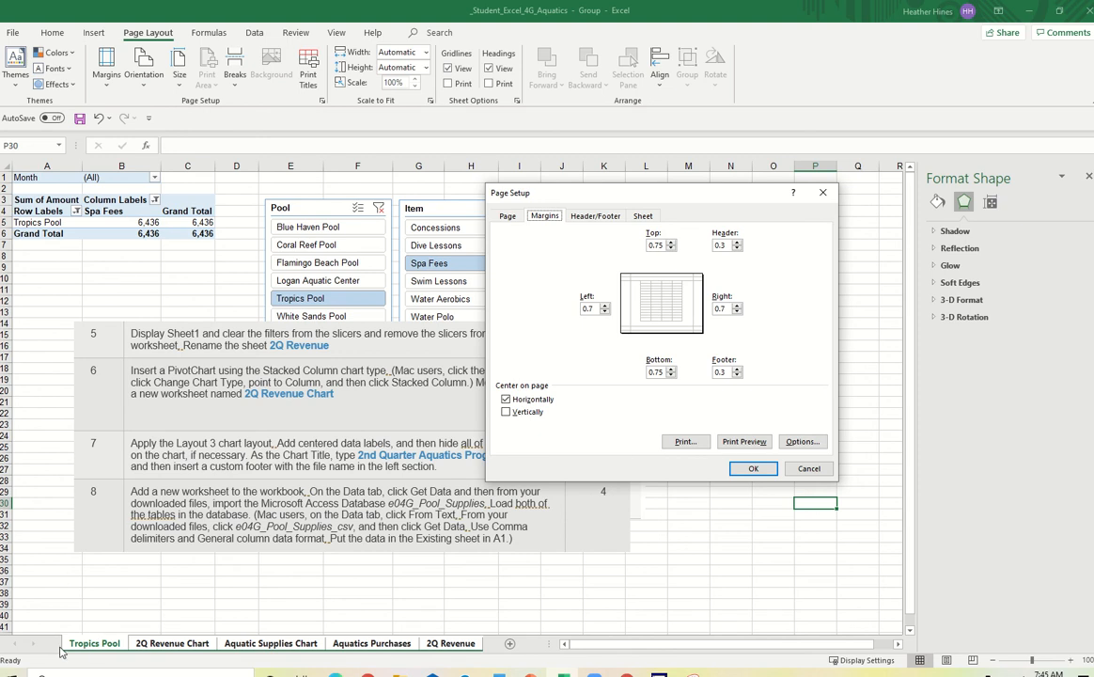
left_click(758, 472)
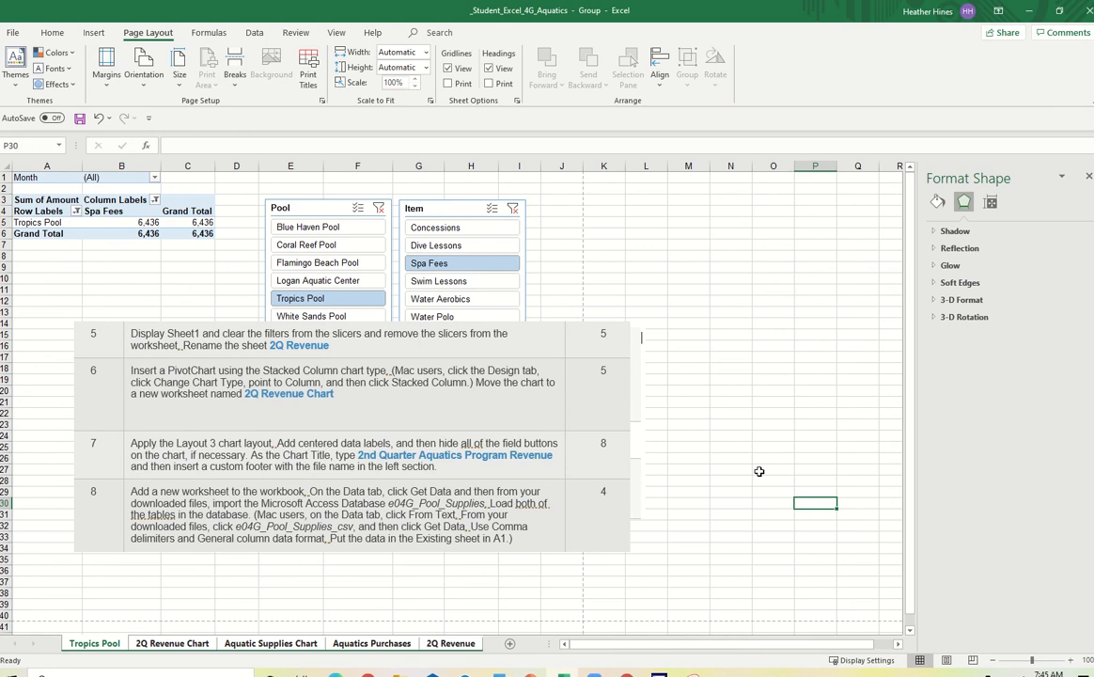
Scale the grouped sheets to fit 1 page wide, leaving the number of pages tall blank
left_click(322, 101)
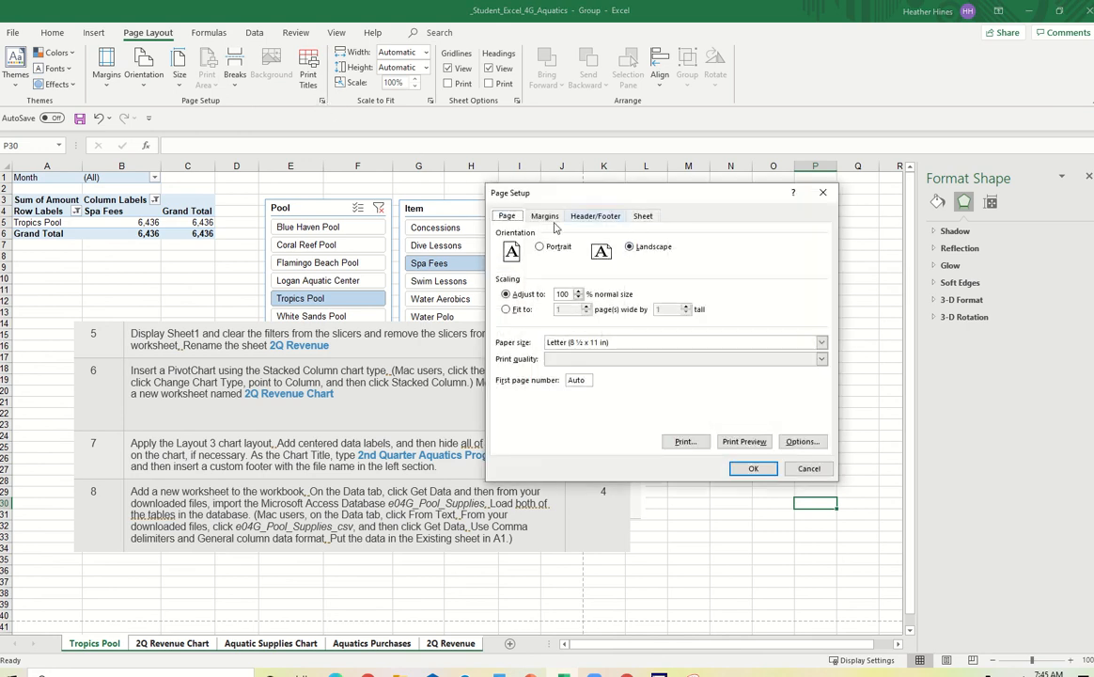
left_click(507, 310)
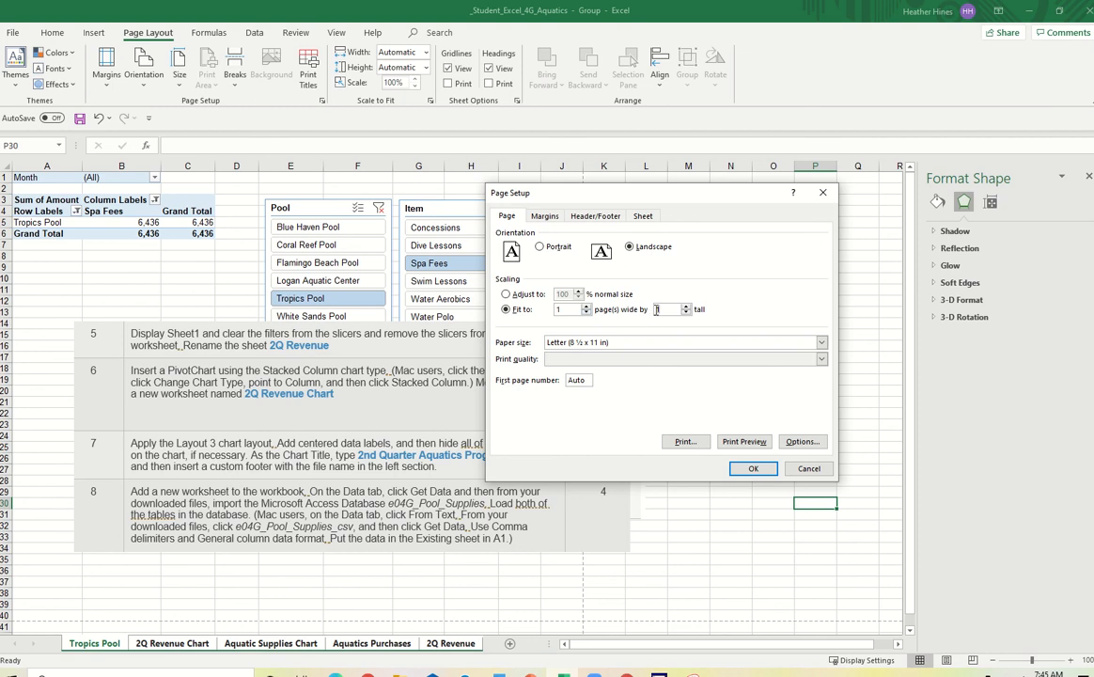
left_click(755, 467)
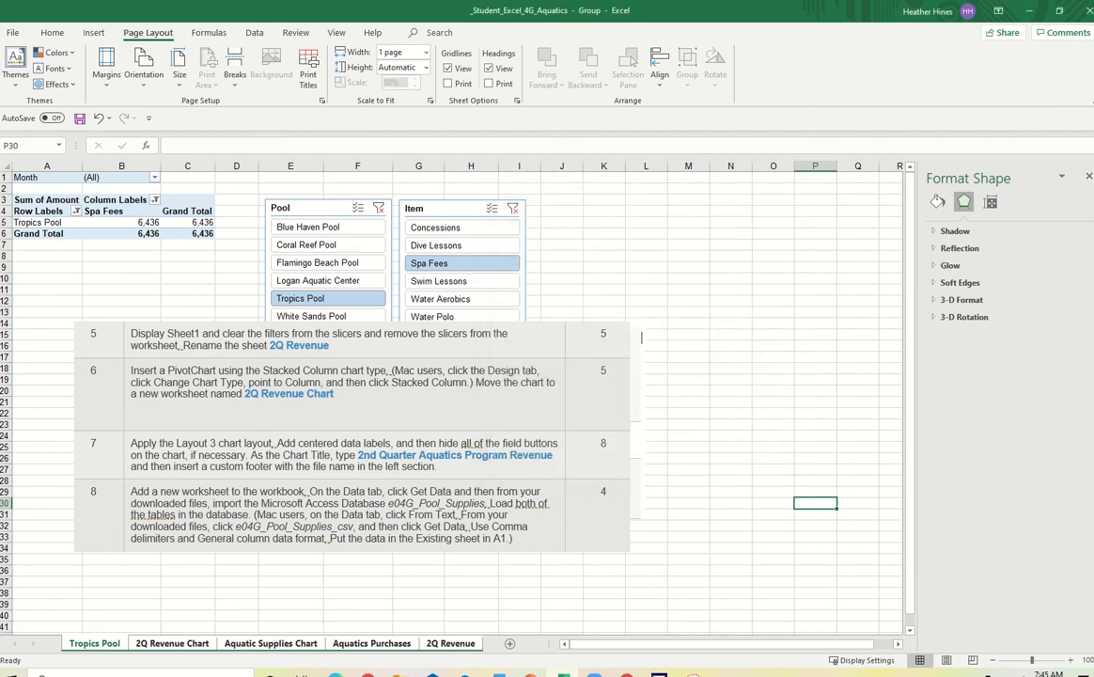
Add the tags "aquatic revenue, supplies" to the workbook's document properties
left_click(13, 33)
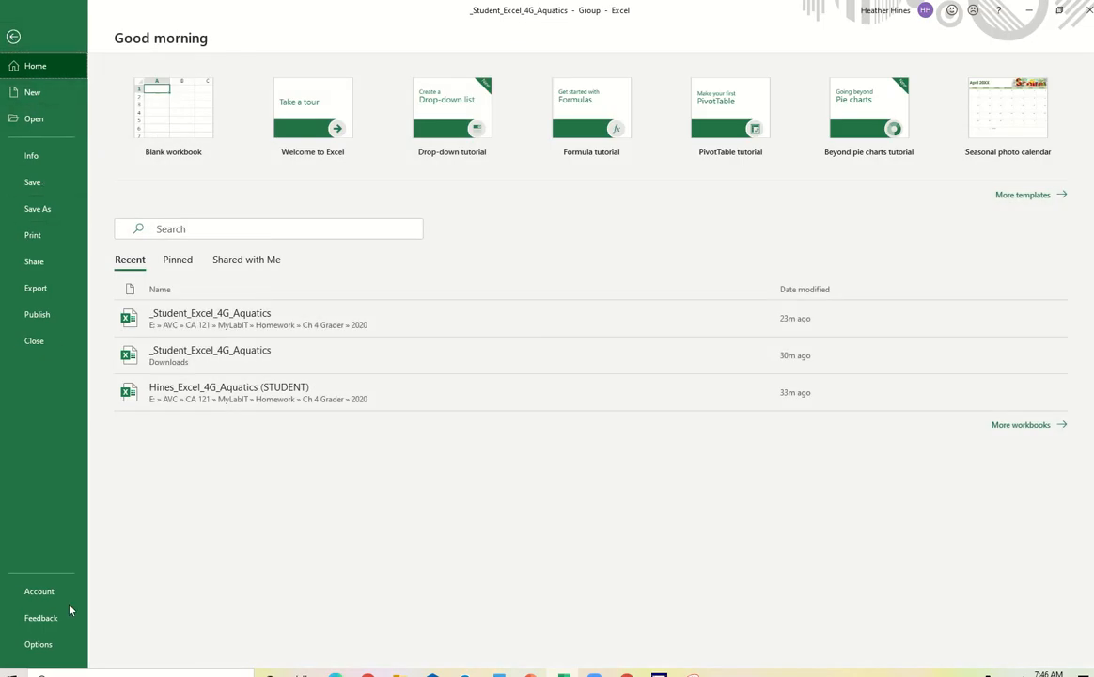
left_click(43, 154)
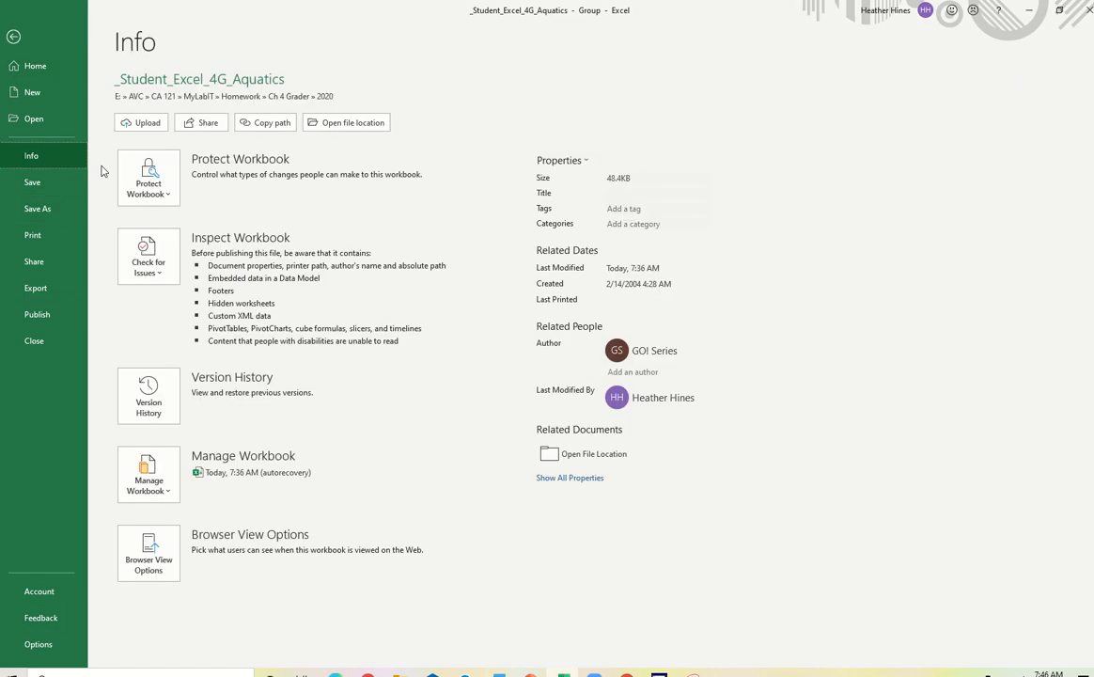
left_click(616, 208)
type("a")
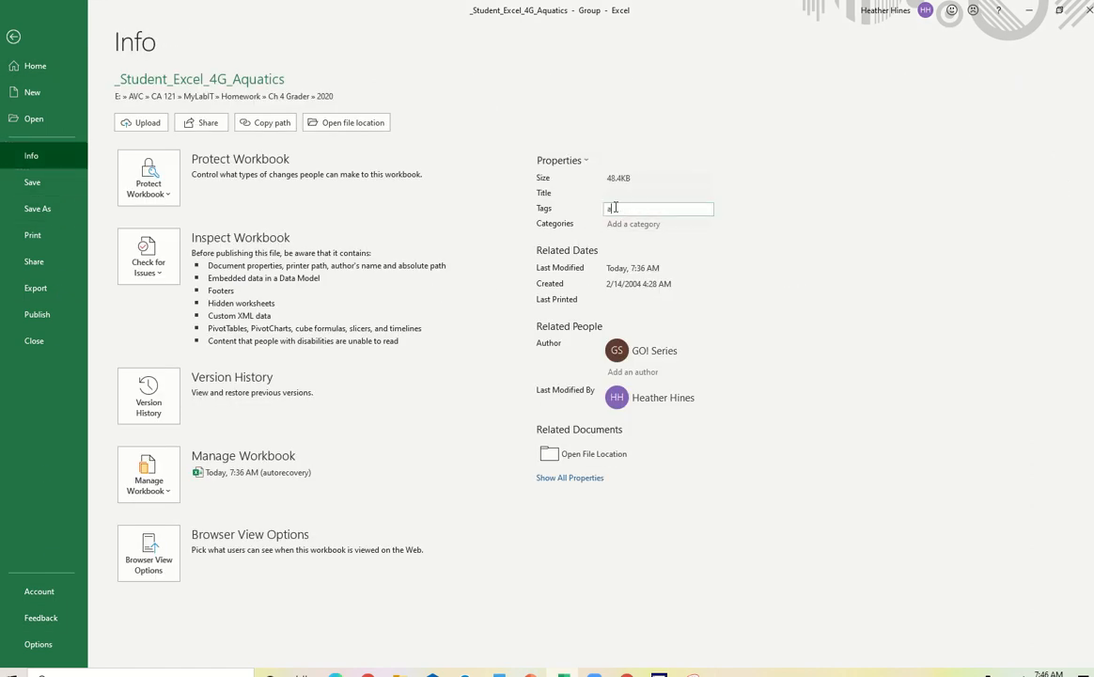
type("quatic revenue, supplies")
key("Return")
key("Tab")
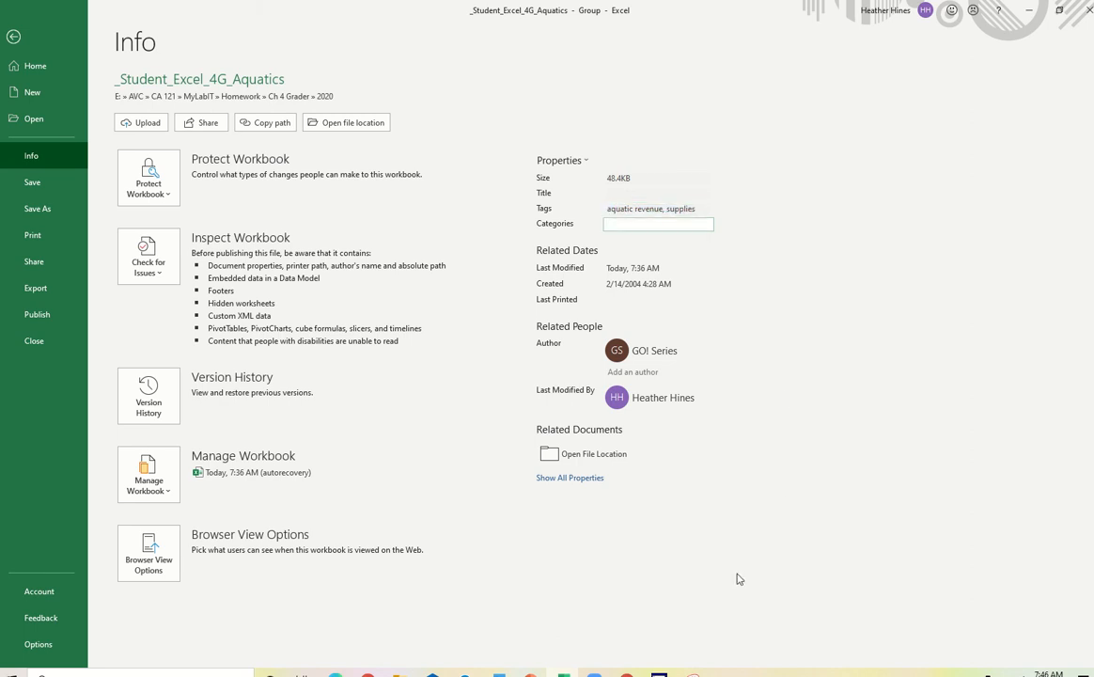
Show all document properties and enter CA 121 as the workbook's subject
left_click(596, 481)
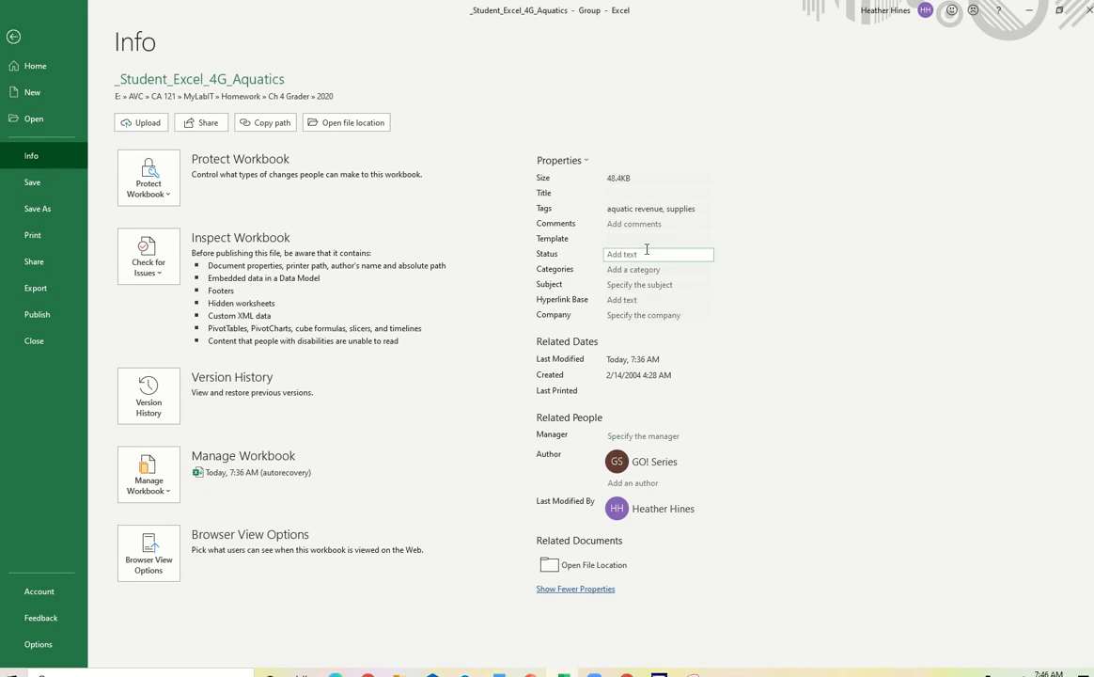
left_click(630, 287)
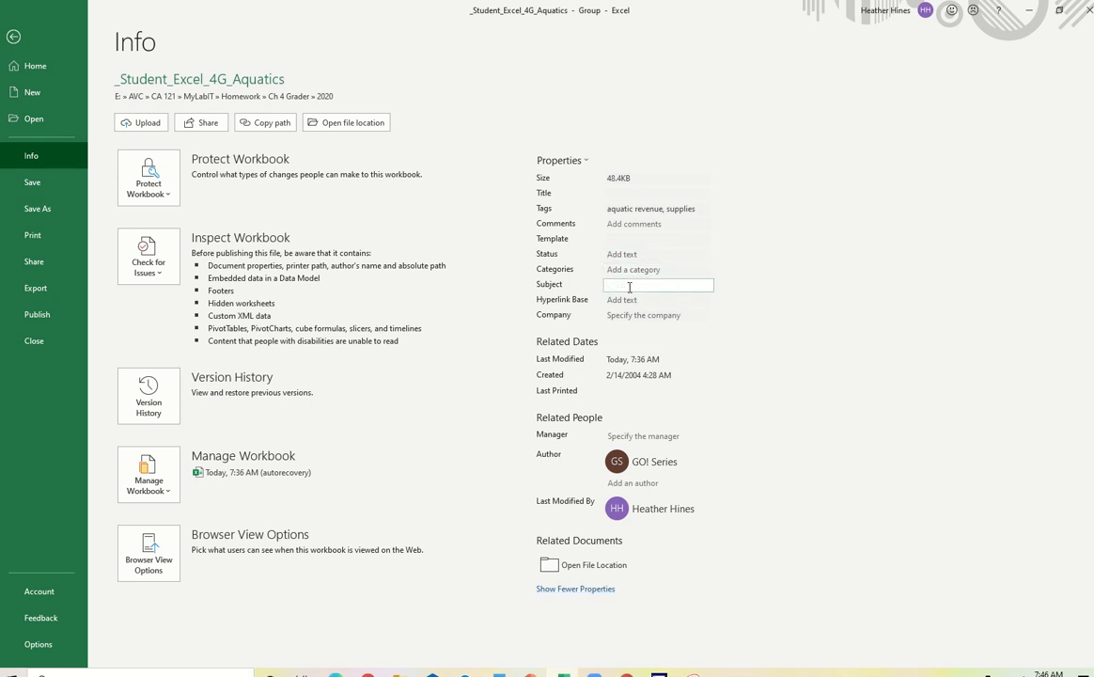
type("CA 121")
key("Tab")
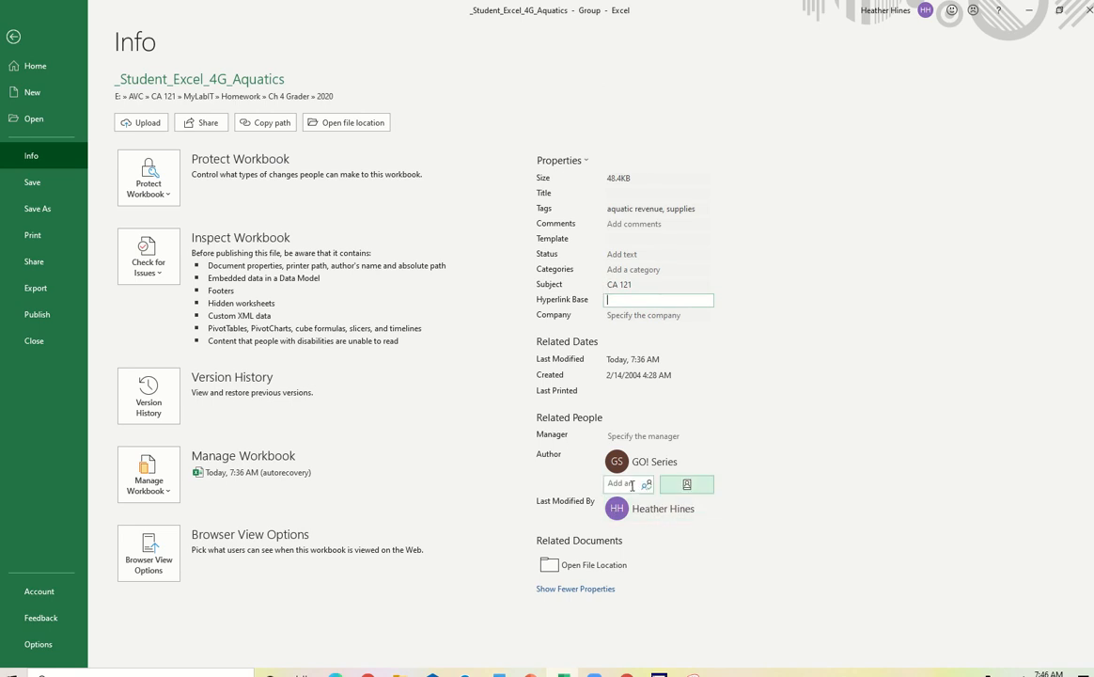
left_click(633, 485)
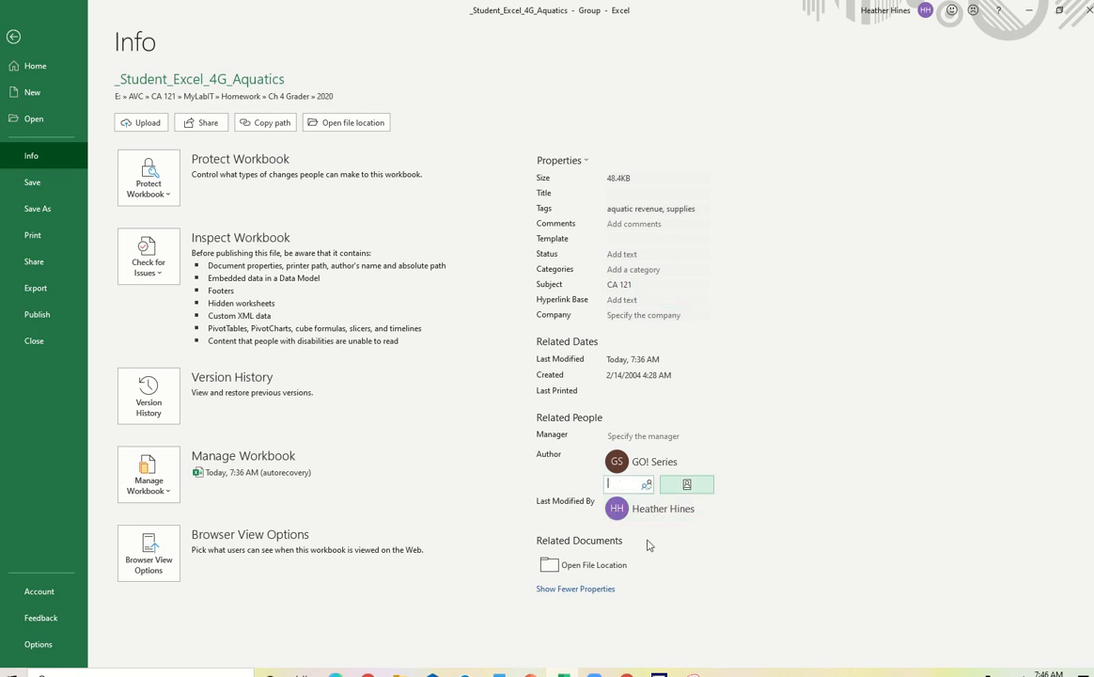
left_click(651, 616)
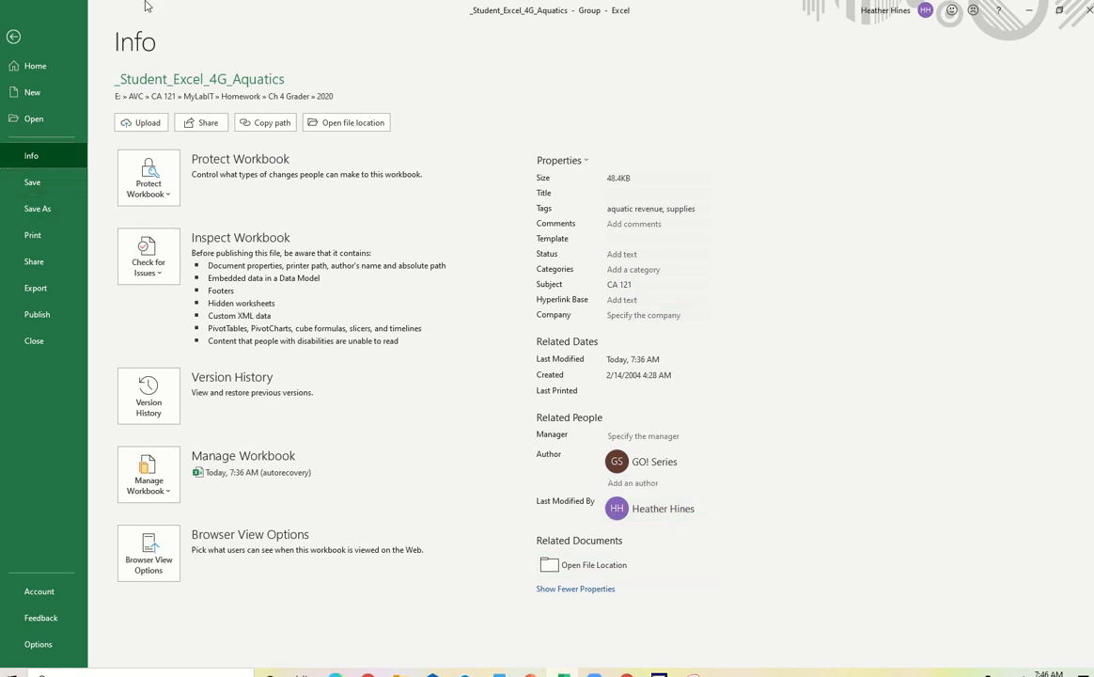
Save a copy of the workbook in the same folder as "_Student_Excel_4G_Aquatics (Submit this one!)"
left_click(34, 207)
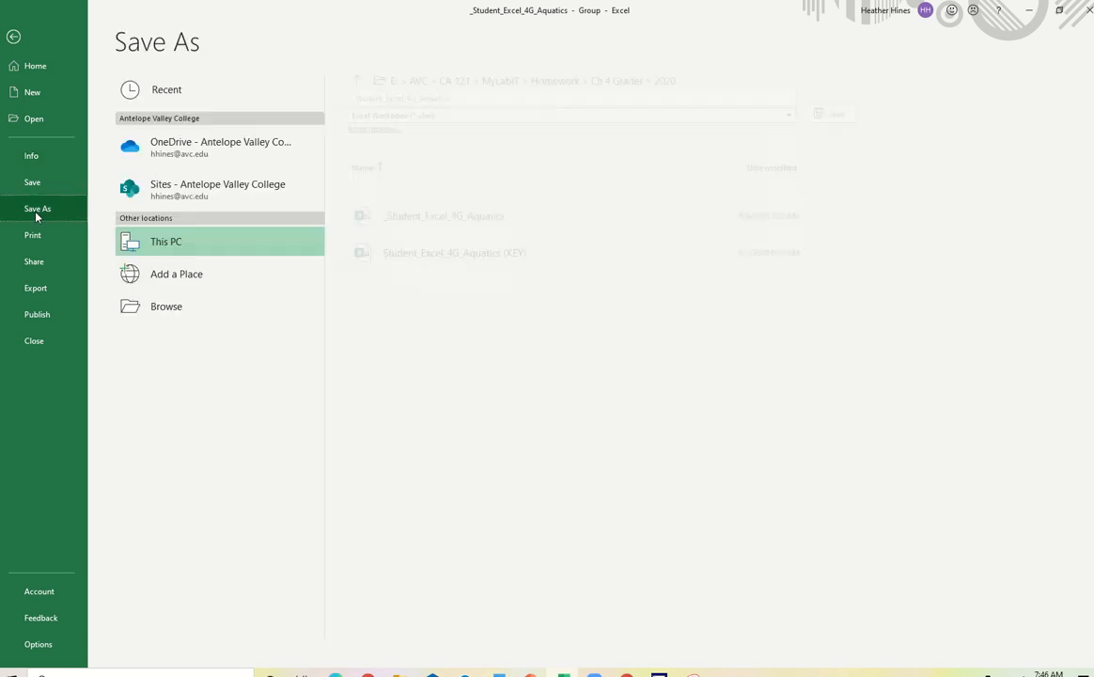
left_click(485, 97)
left_click(486, 97)
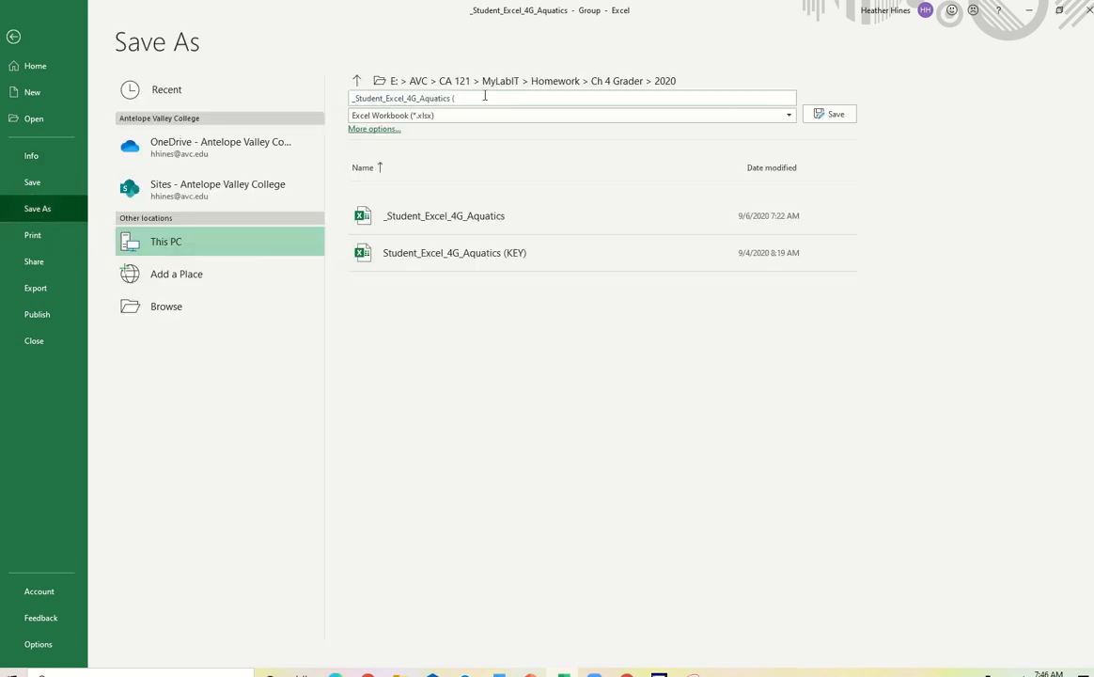
type("(Submit this one!")
key("Return")
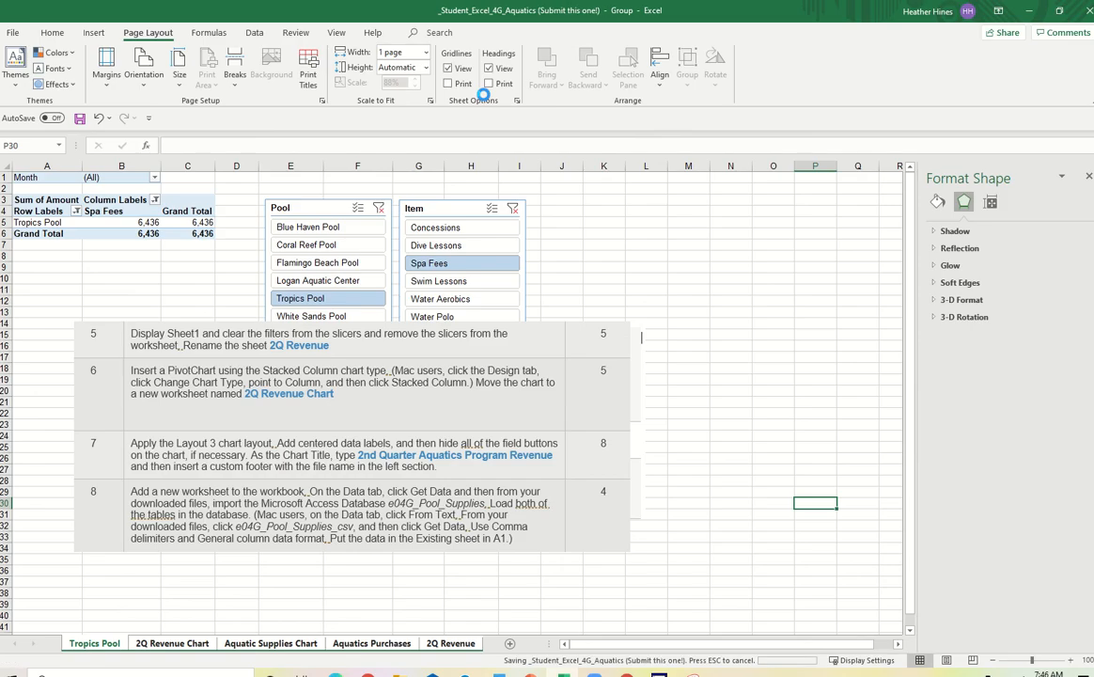